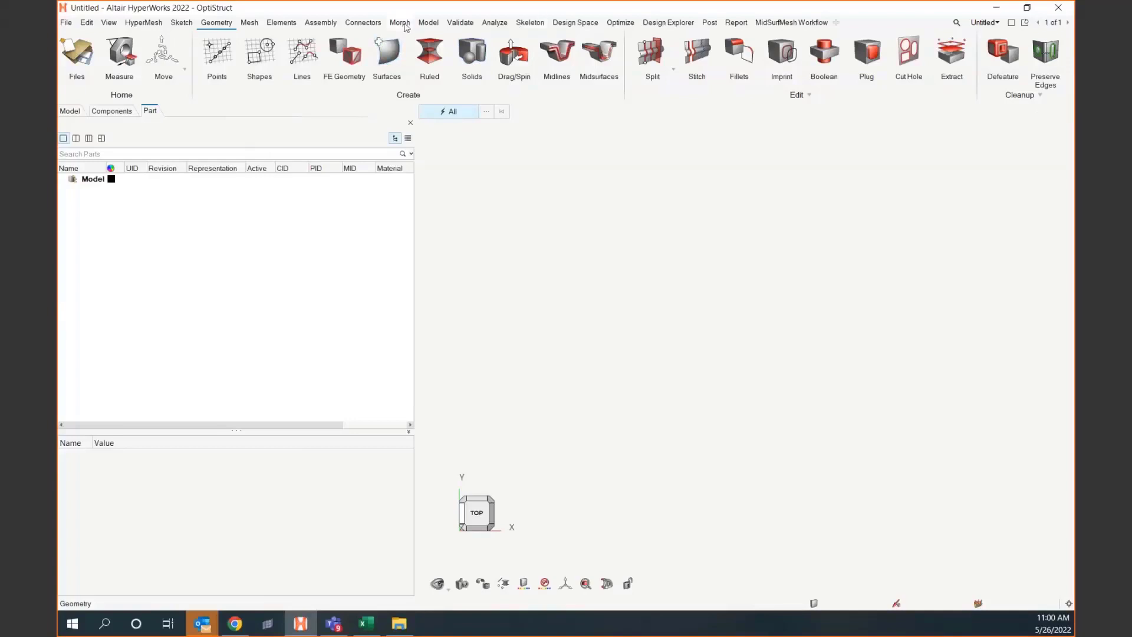
- Examine the door surround mesh up close, focusing on the frames and the perforated ribs beside the door opening
left_click_drag(415, 254, 386, 264)
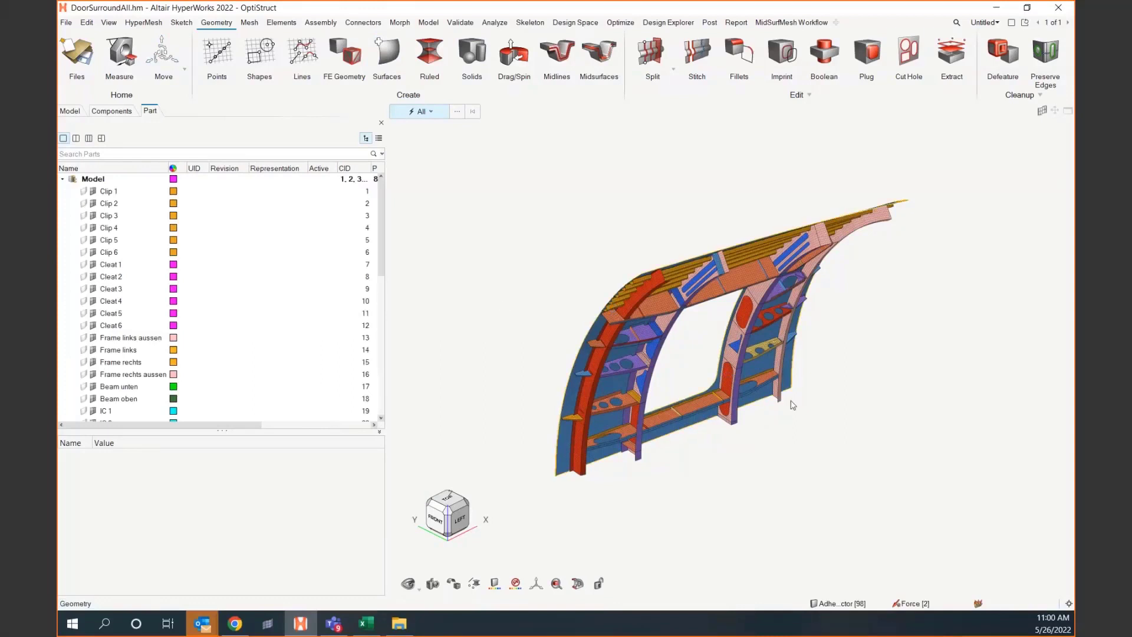
middle_click_drag(784, 405, 704, 363)
mouse_move(705, 362)
right_mouse_down()
mouse_move(736, 352)
mouse_move(698, 370)
right_mouse_up()
left_click(399, 23)
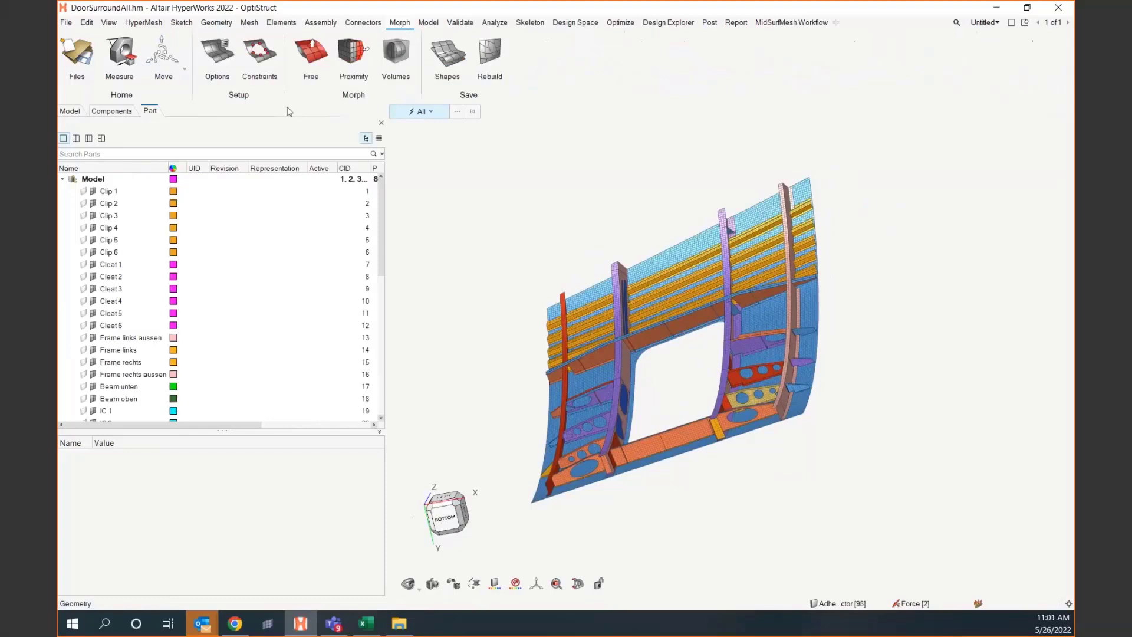
scroll(786, 366, "up", 6)
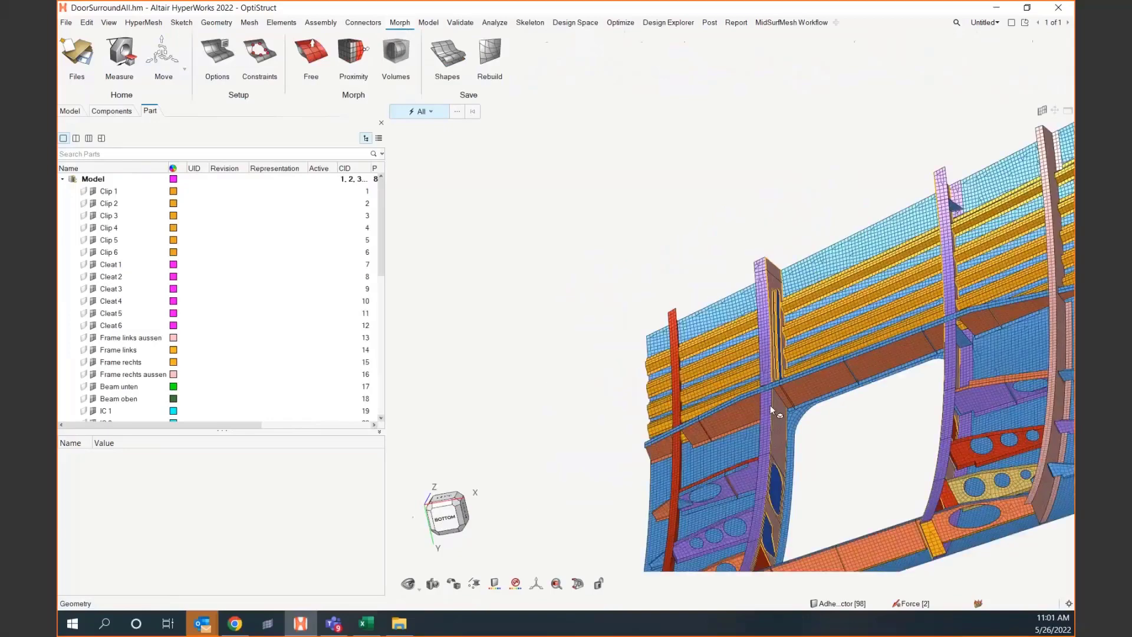
scroll(709, 426, "up", 4)
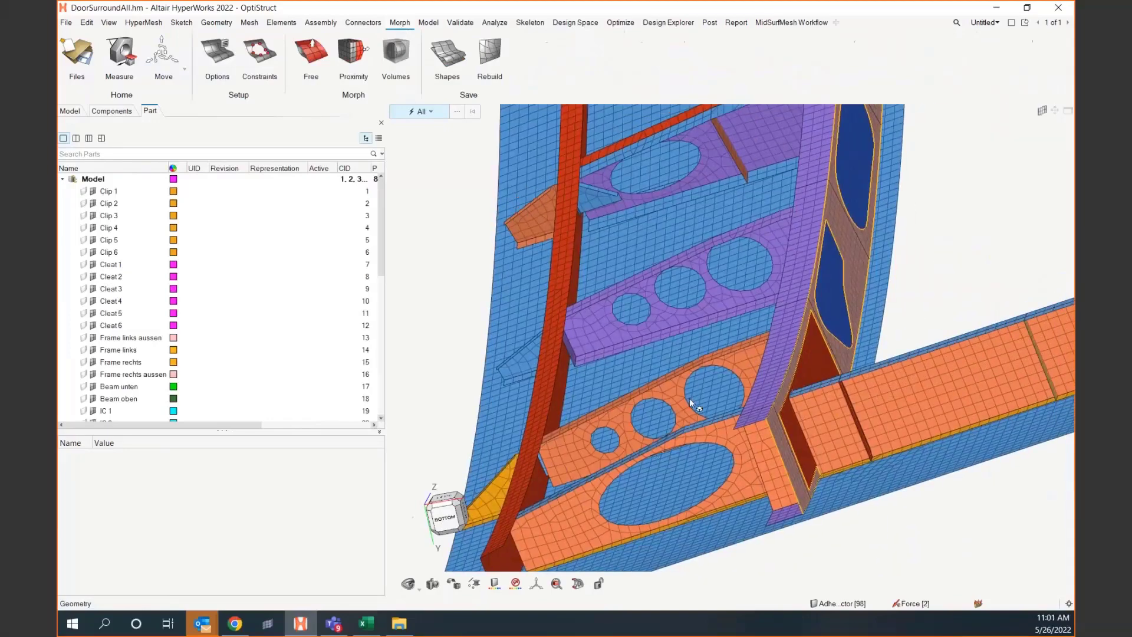
middle_click_drag(689, 398, 763, 387)
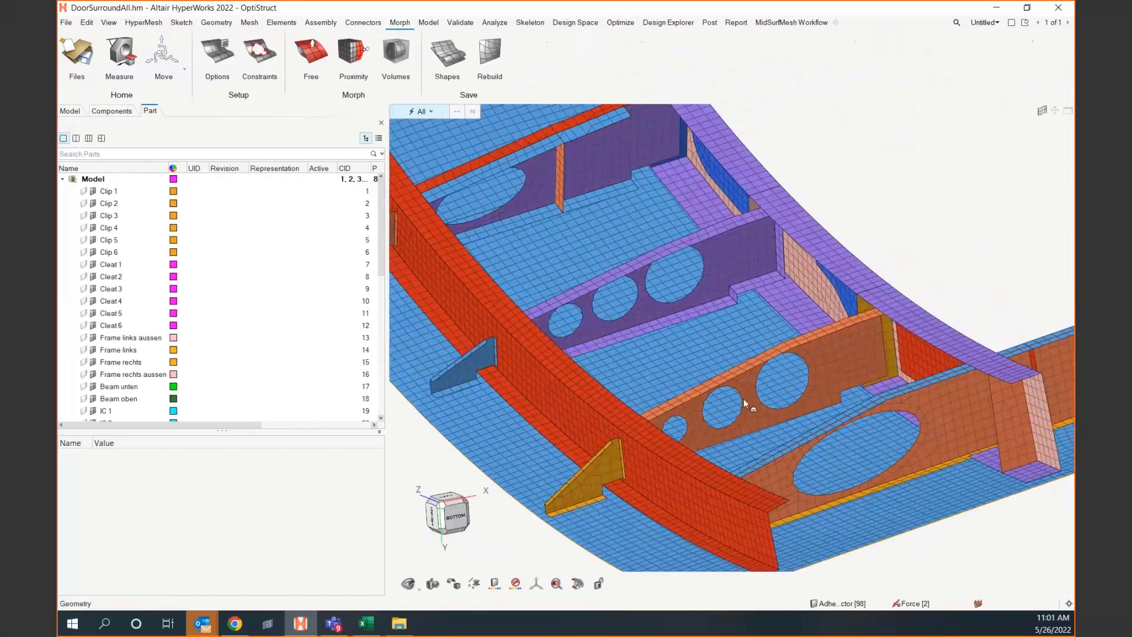
mouse_move(809, 383)
right_click_drag(917, 173, 884, 145)
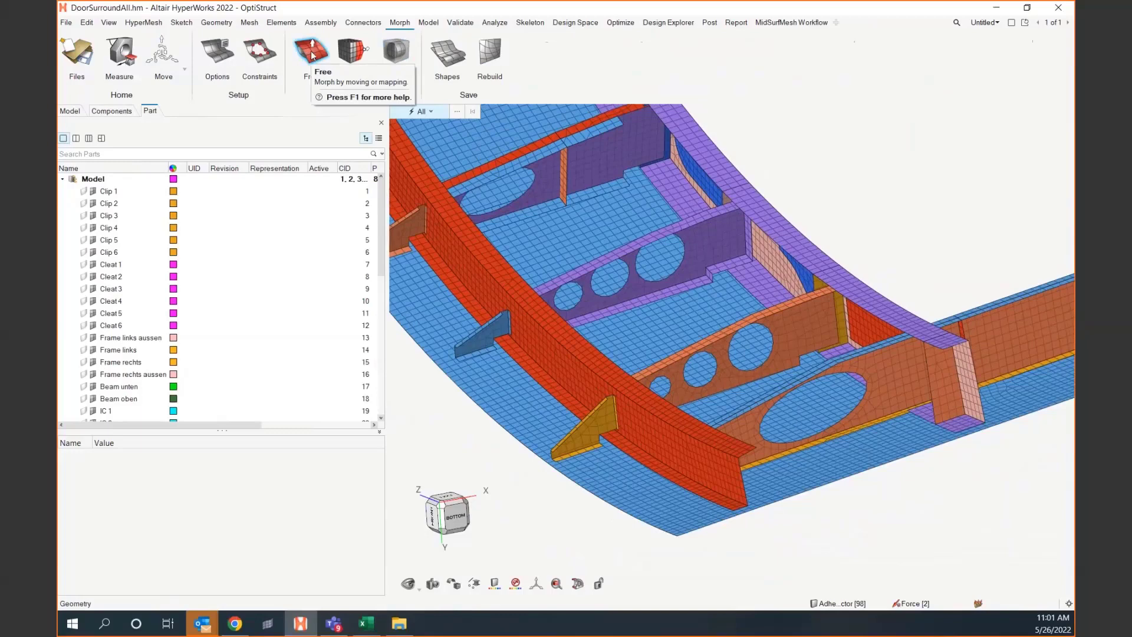
left_click(312, 56)
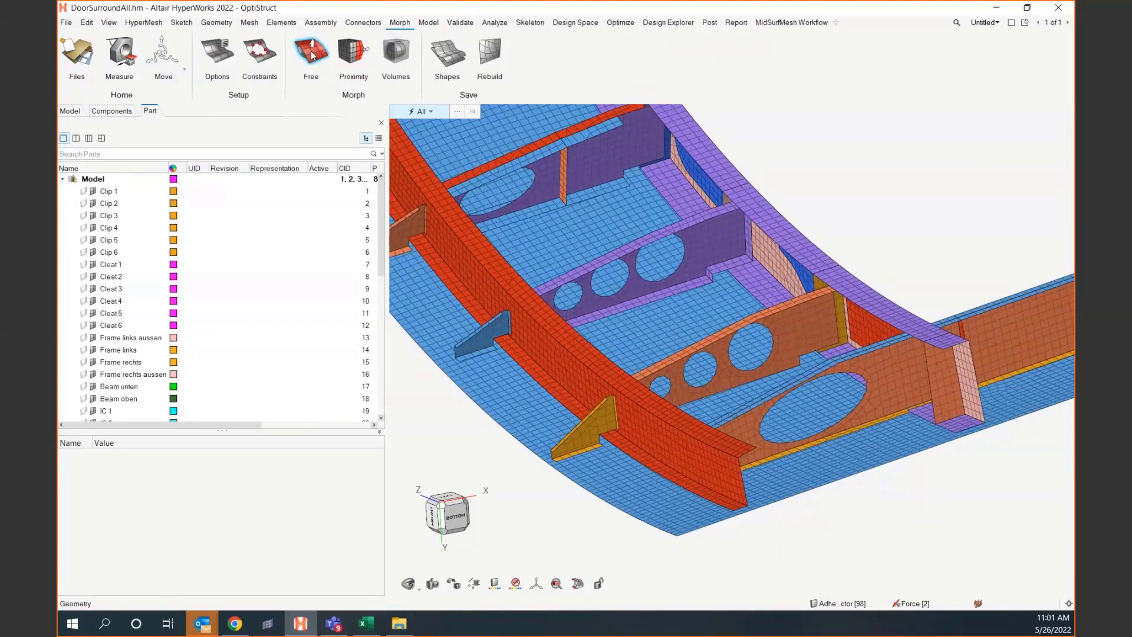
right_click_drag(868, 219, 923, 205)
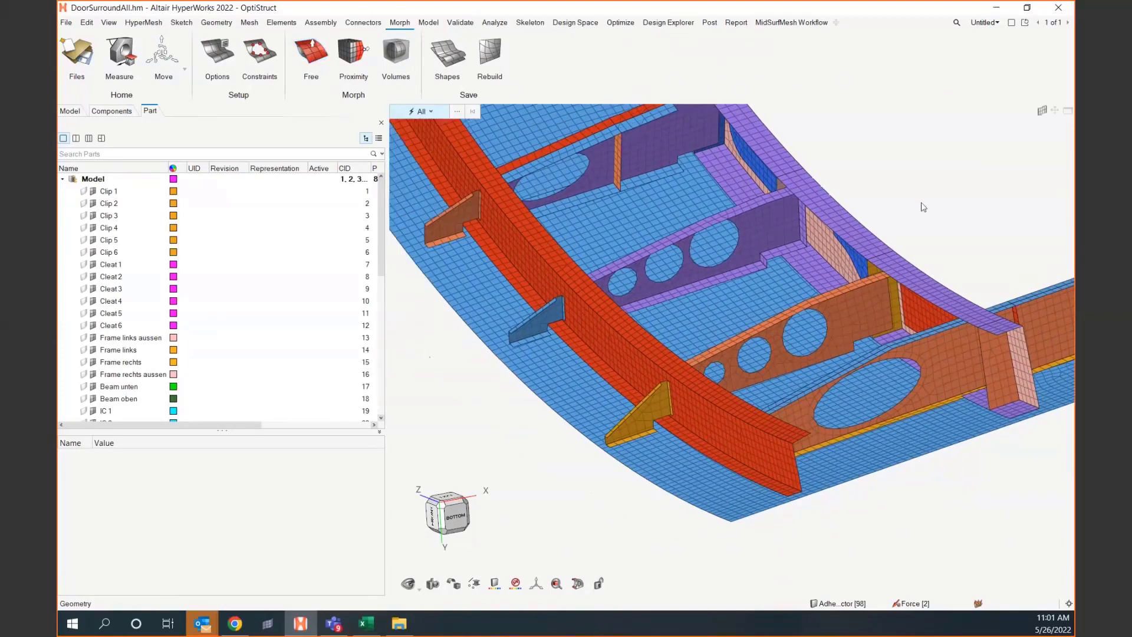
left_click_drag(954, 226, 924, 265, "ctrl")
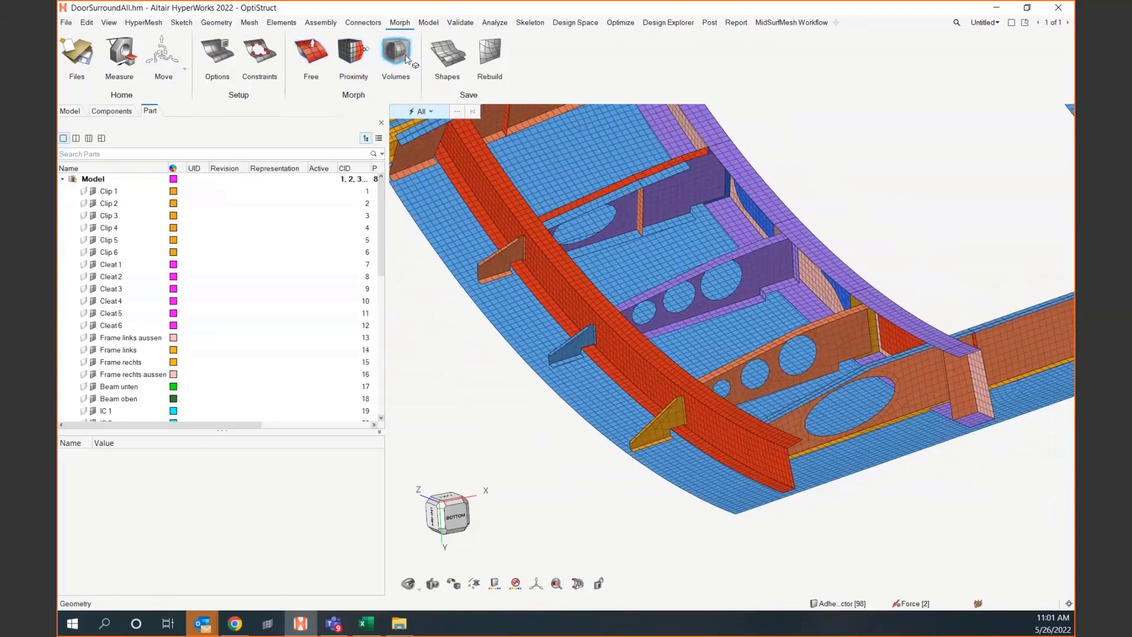
- Draw a circle with a radius of about 52.8 on the purple rib, beside the largest of its three holes
left_click(216, 23)
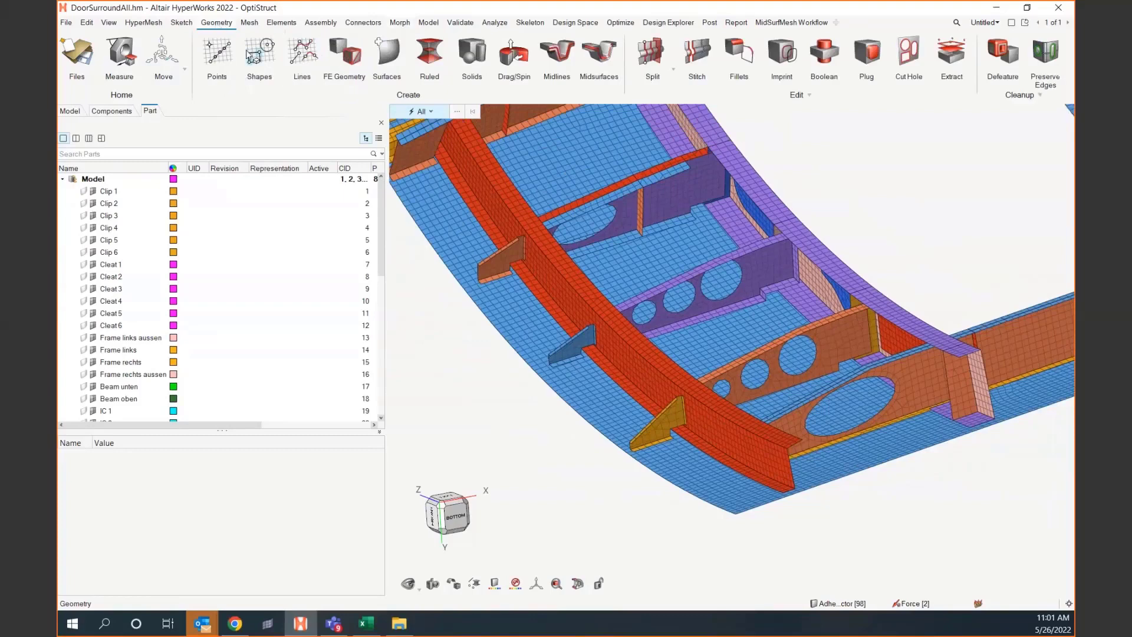
left_click(280, 55)
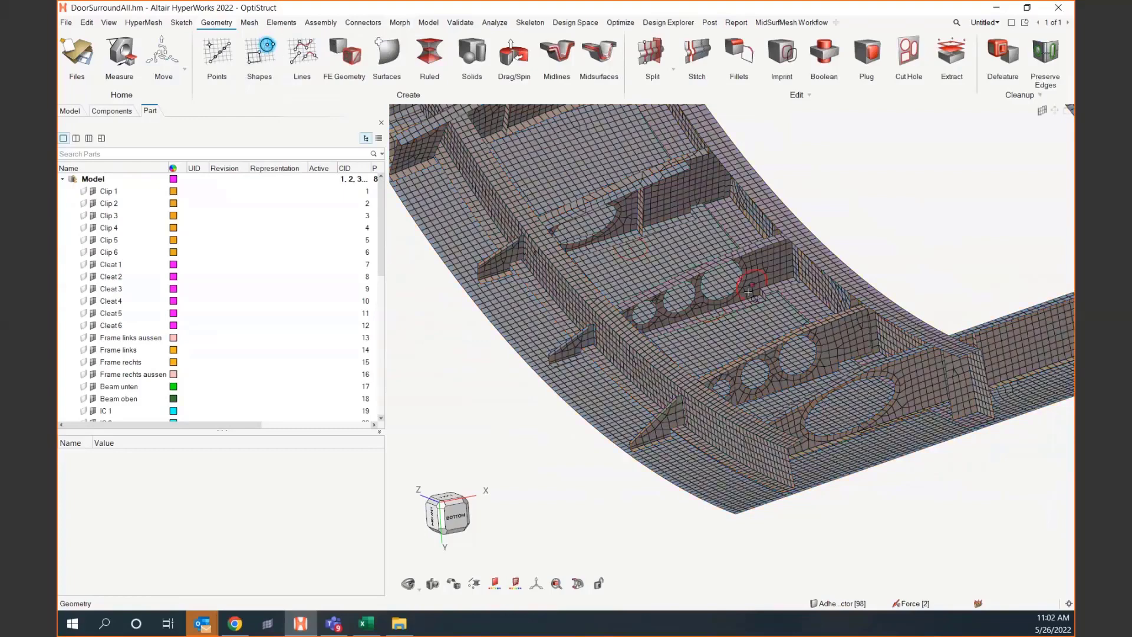
scroll(734, 348, "up", 3)
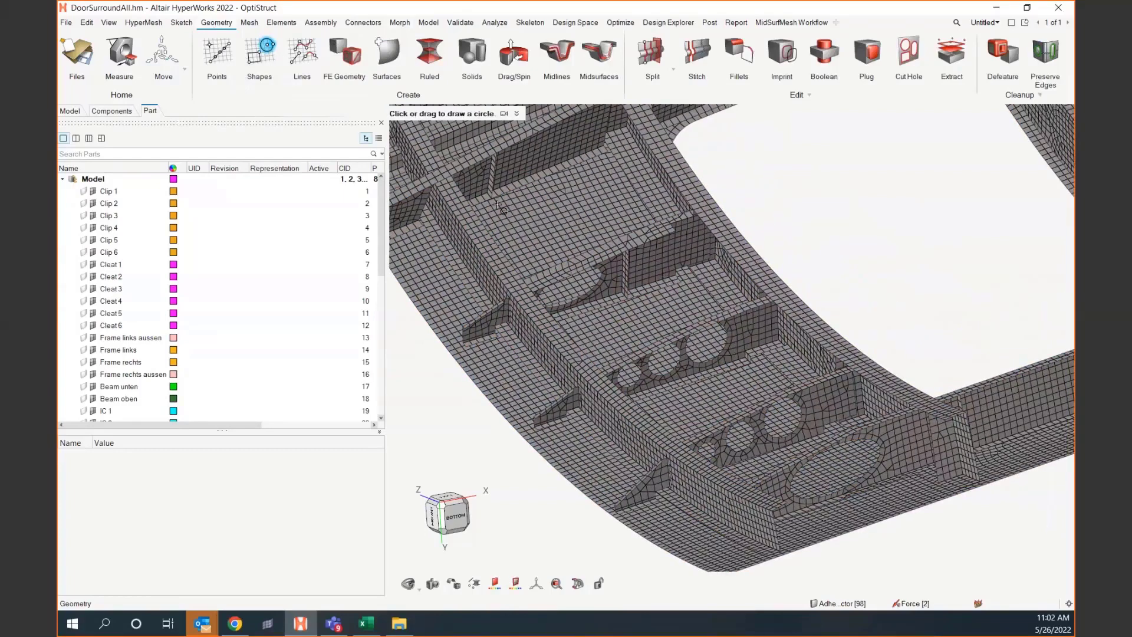
scroll(713, 338, "down", 2)
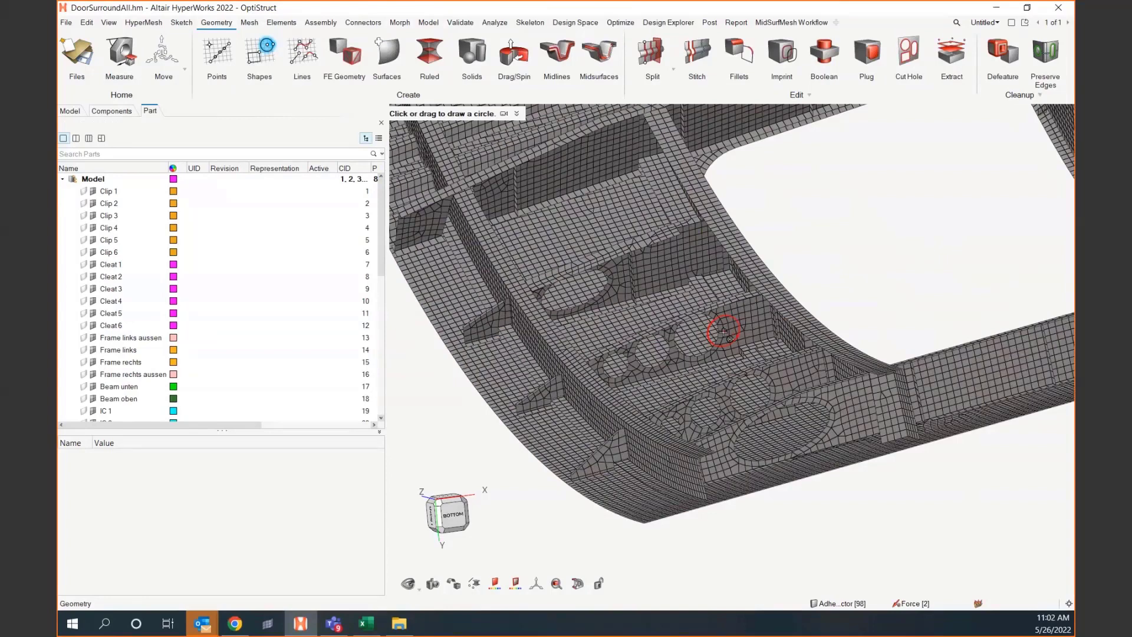
left_click(723, 333)
left_click(748, 343)
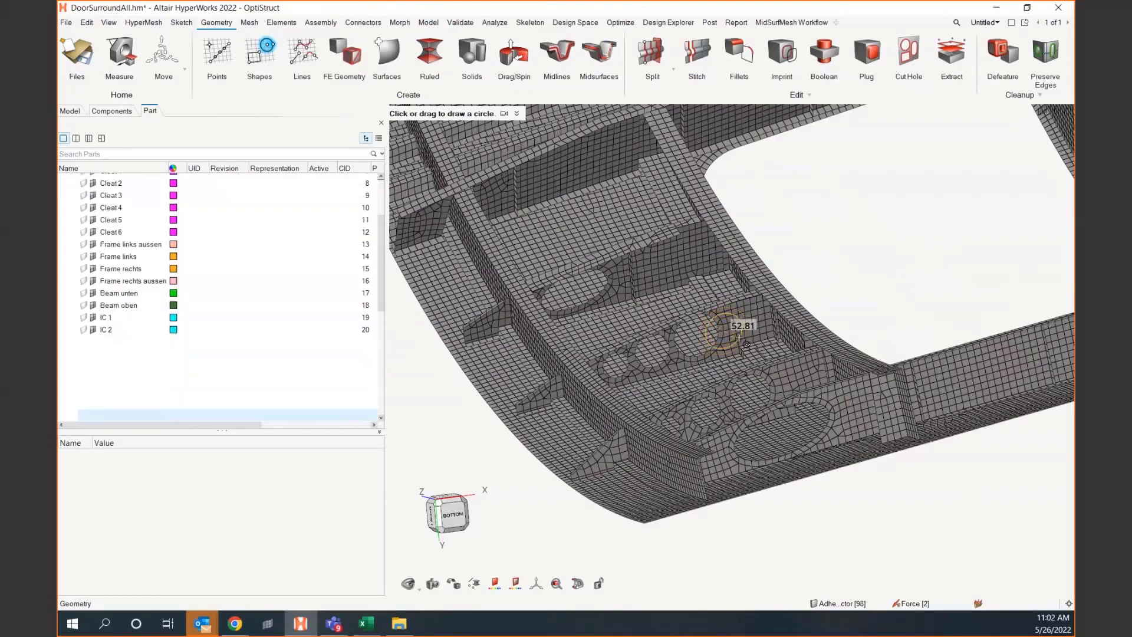
- Realign the circle's move manipulator and shift the circle about -80.27 along X into the rib's largest hole
right_click_drag(759, 336, 748, 341)
scroll(748, 341, "up", 8)
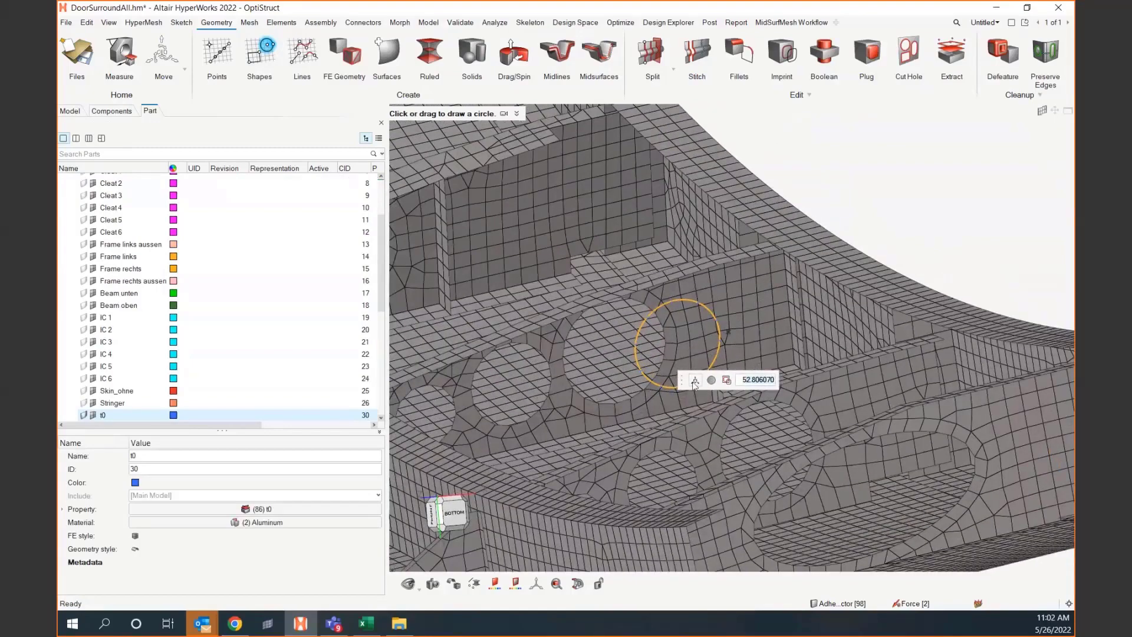
left_click(695, 381)
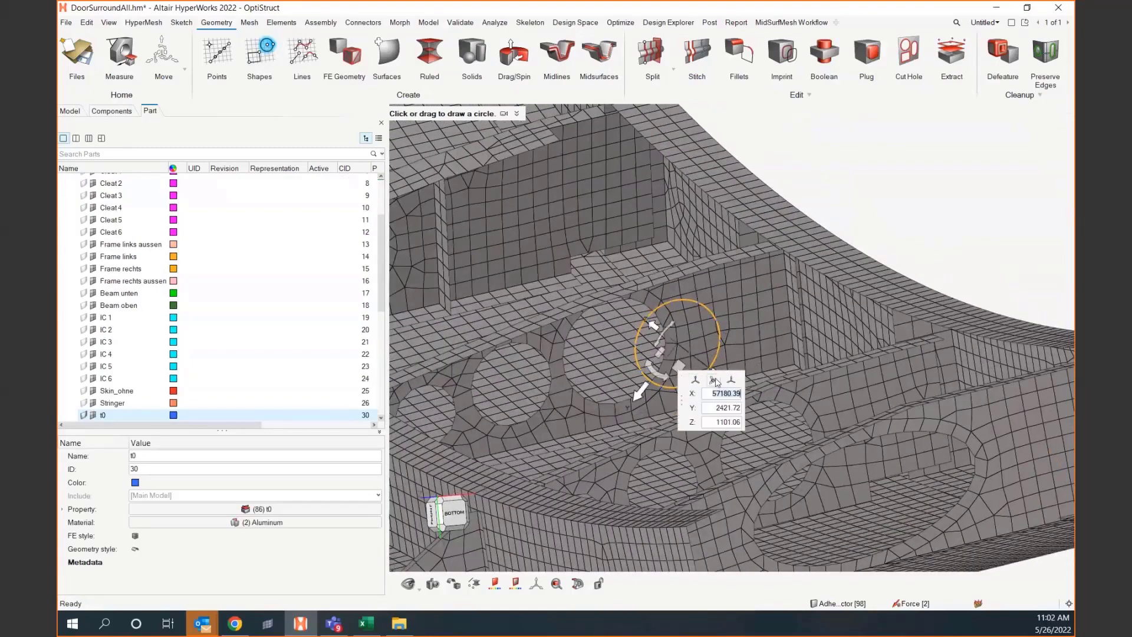
left_click(714, 380)
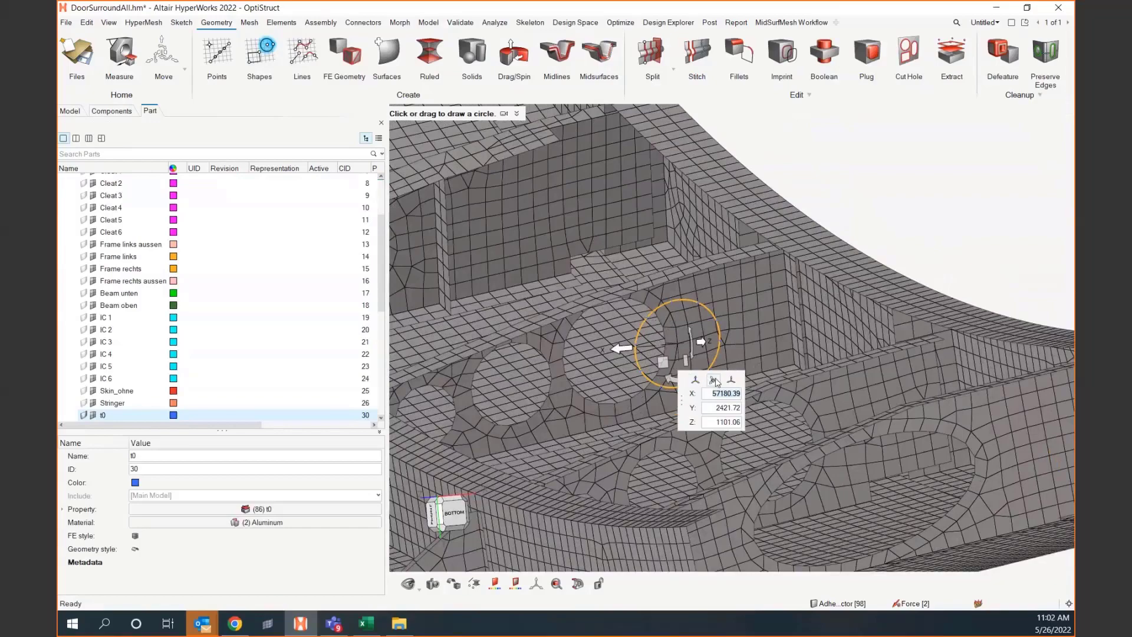
middle_click_drag(715, 382, 688, 355)
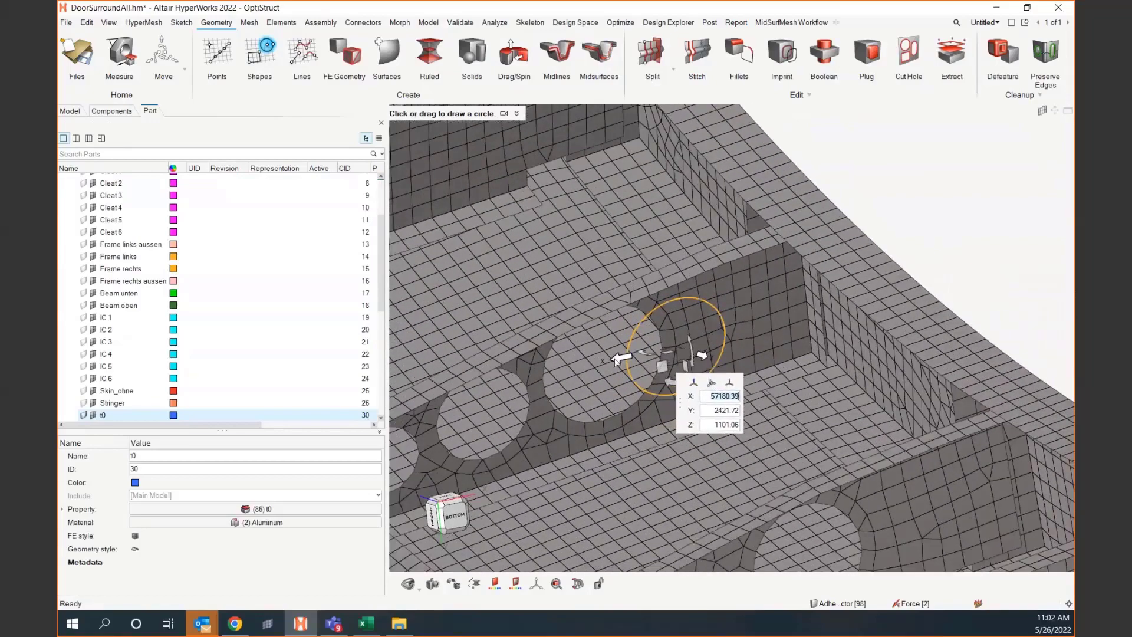
left_click(615, 359)
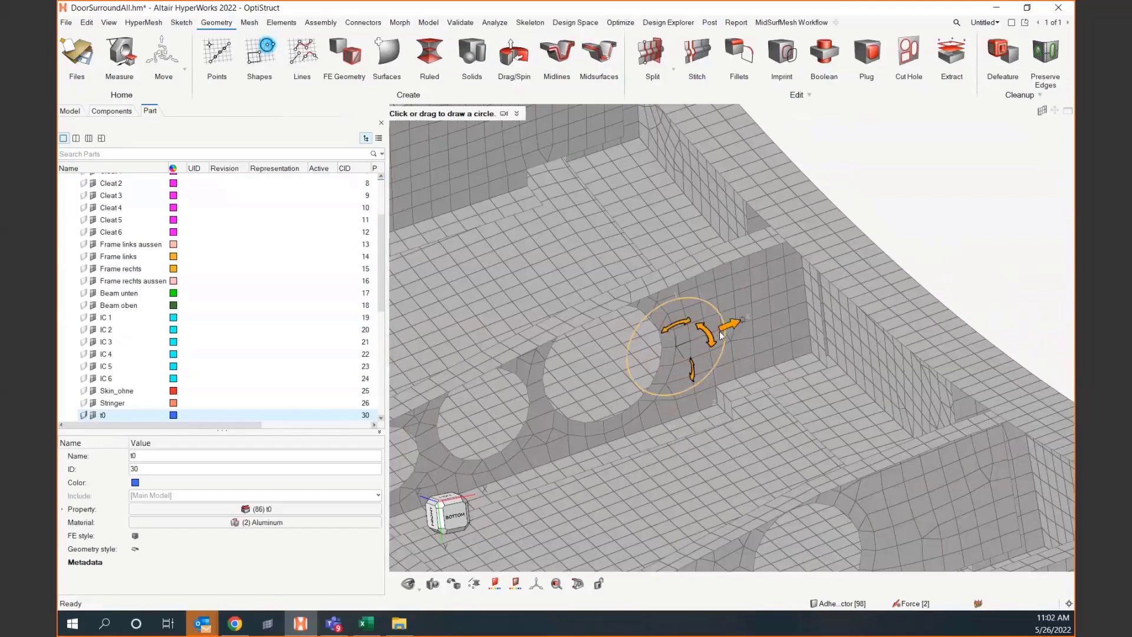
left_click(720, 335)
left_click_drag(729, 324, 600, 380)
left_click_drag(700, 341, 654, 354)
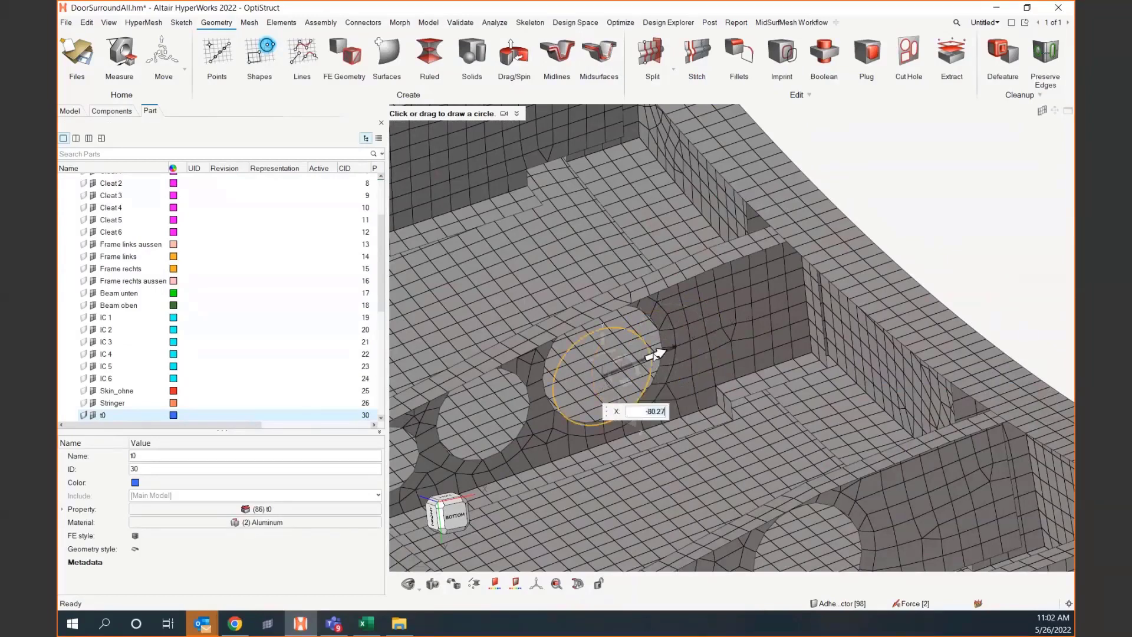
- Shift the circle about 18.66 along Y within the largest hole and finish positioning it
middle_click_drag(630, 378, 628, 330)
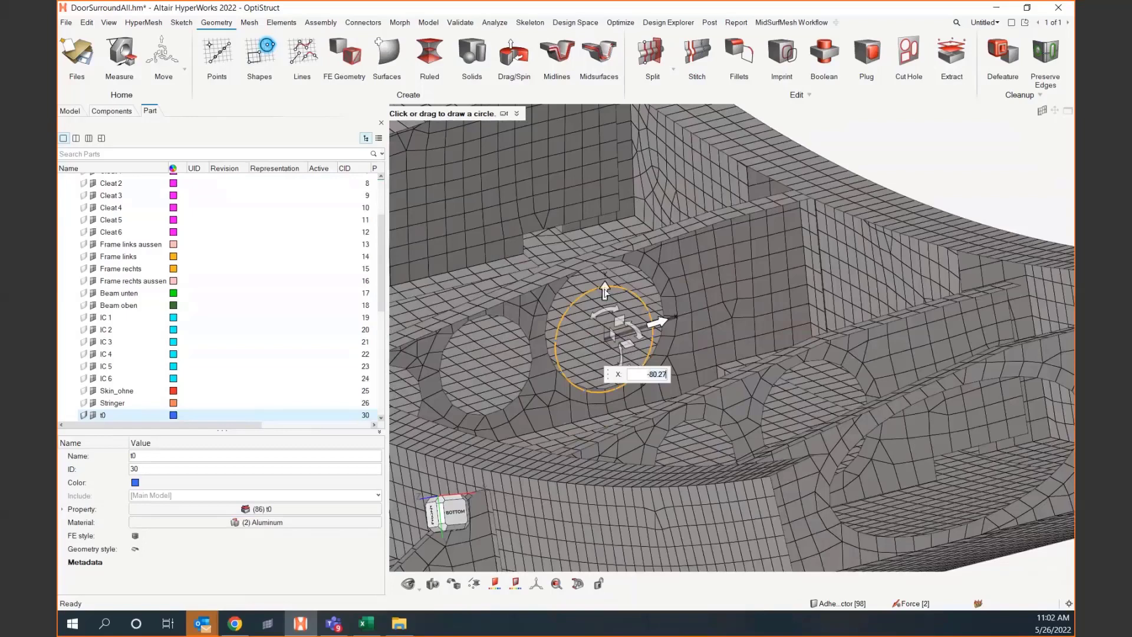
left_click_drag(605, 293, 638, 321)
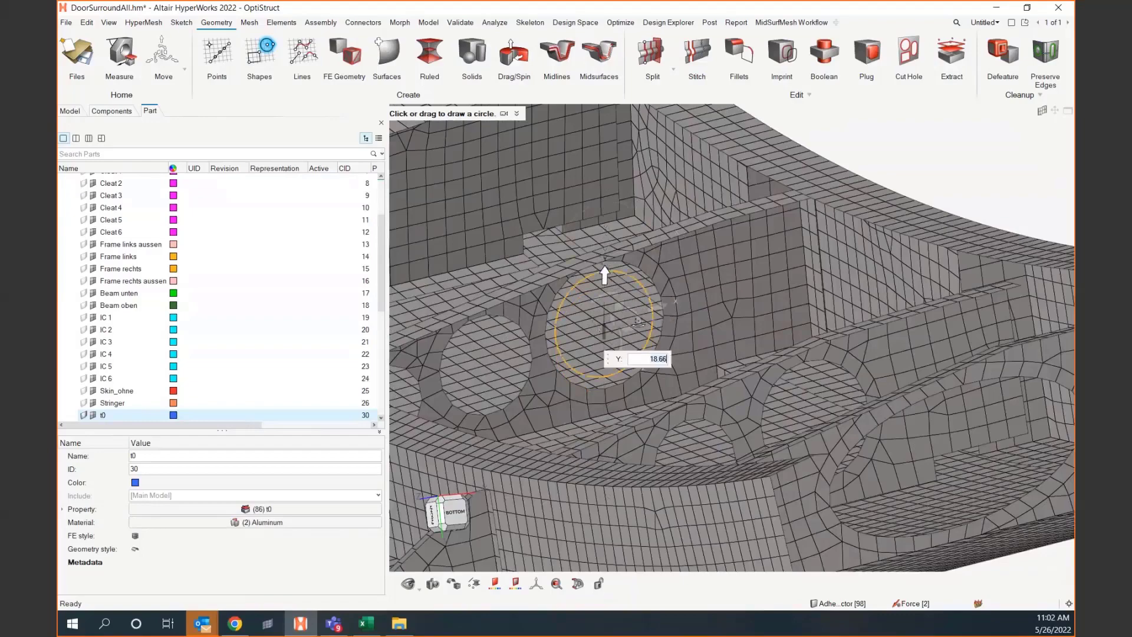
middle_click_drag(638, 321, 769, 329)
scroll(679, 356, "up", 2)
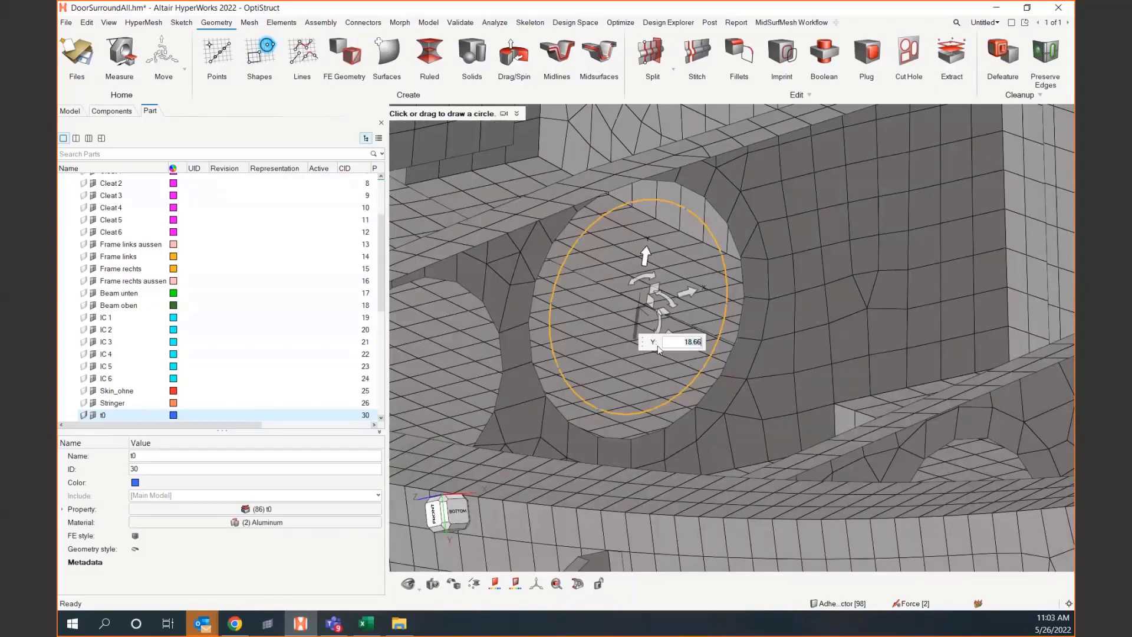
key("Return")
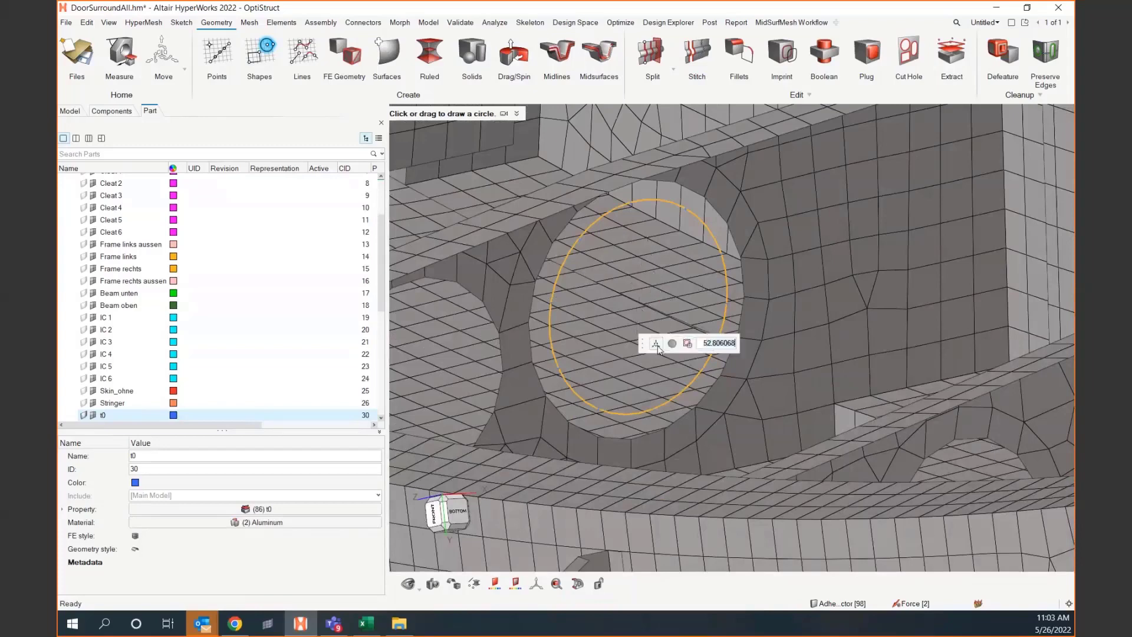
left_click(656, 345)
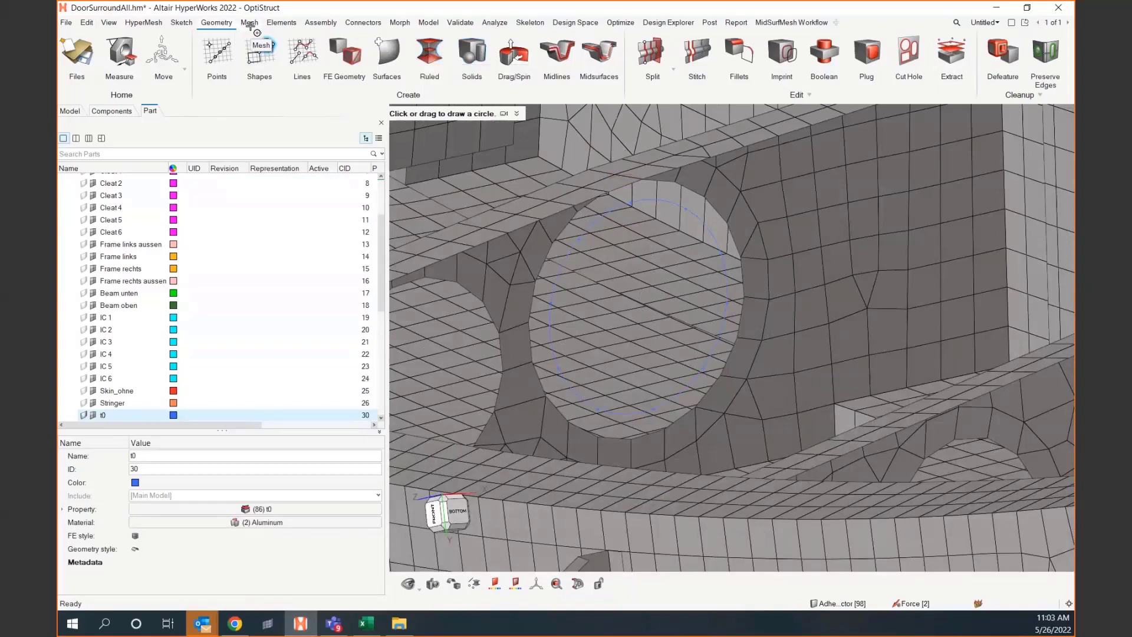
- Start a Free morph and select the edge of the purple rib's largest hole as the entity to move
left_click(400, 23)
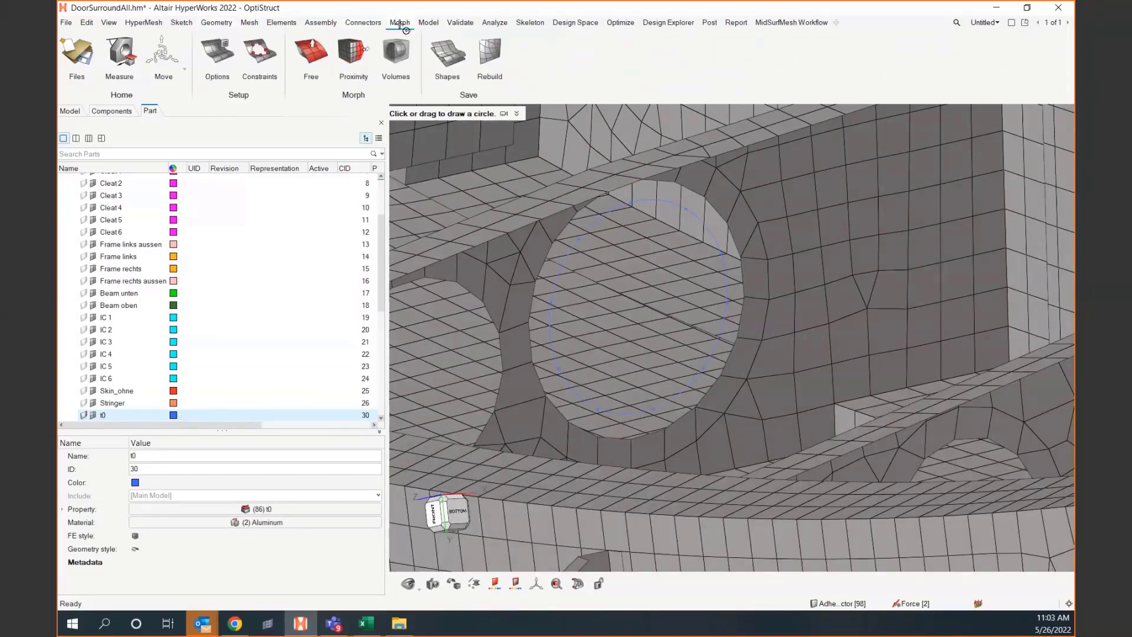
left_click(306, 52)
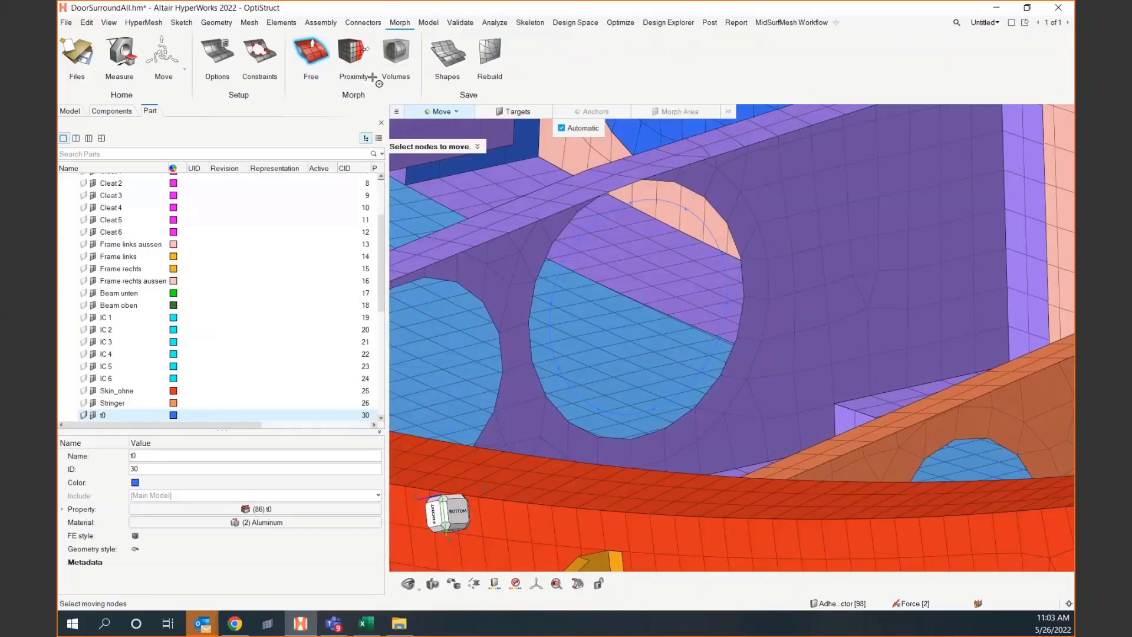
left_click(458, 114)
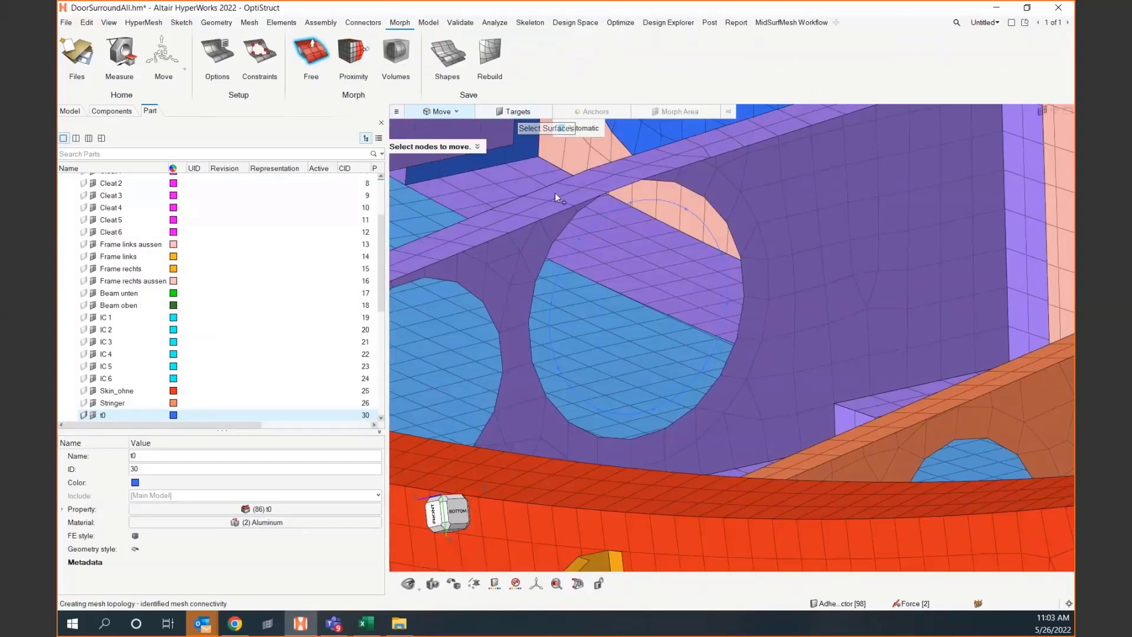
left_click(566, 224)
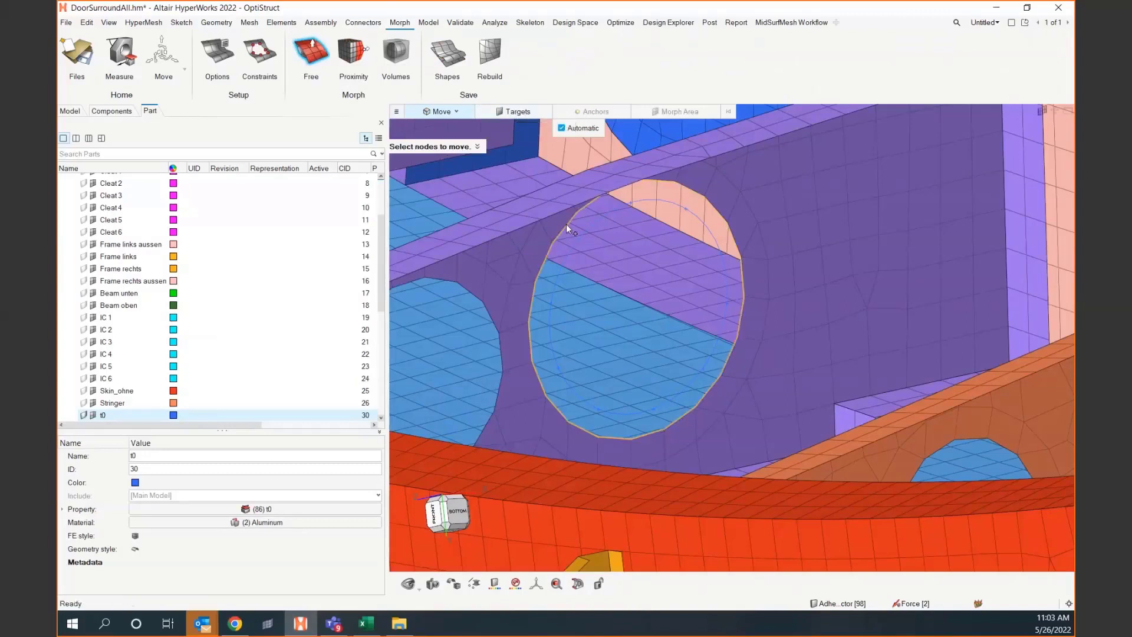
- Set the morph target type to Lines, select the drawn circle, and morph the hole edge onto it
left_click(523, 112)
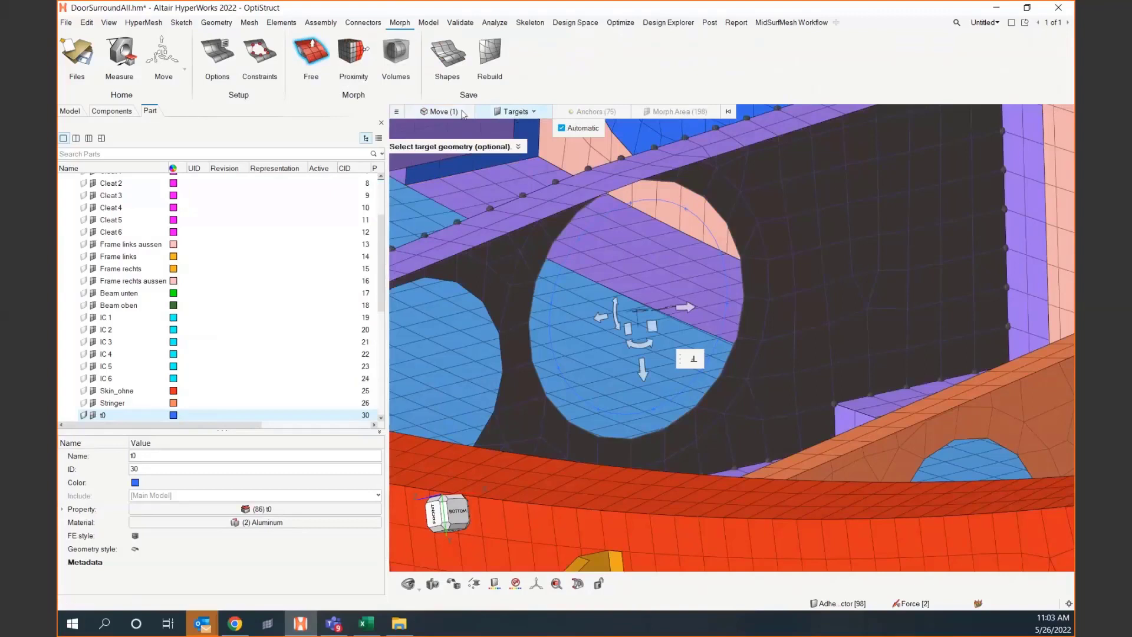
left_click(526, 114)
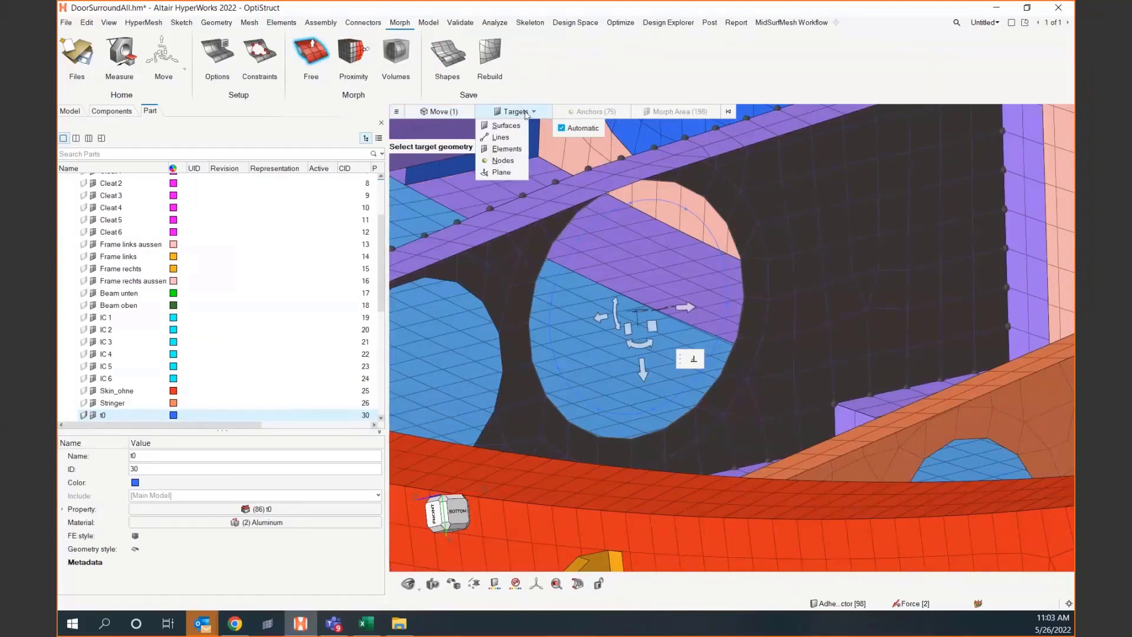
left_click(500, 138)
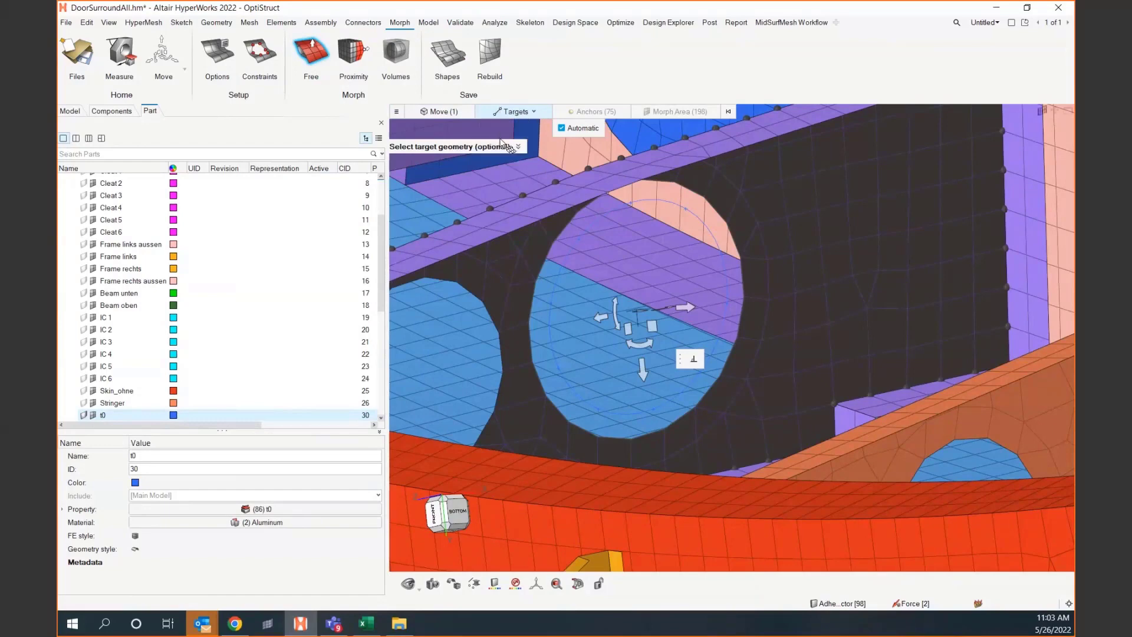
left_click(607, 214)
left_click(607, 214)
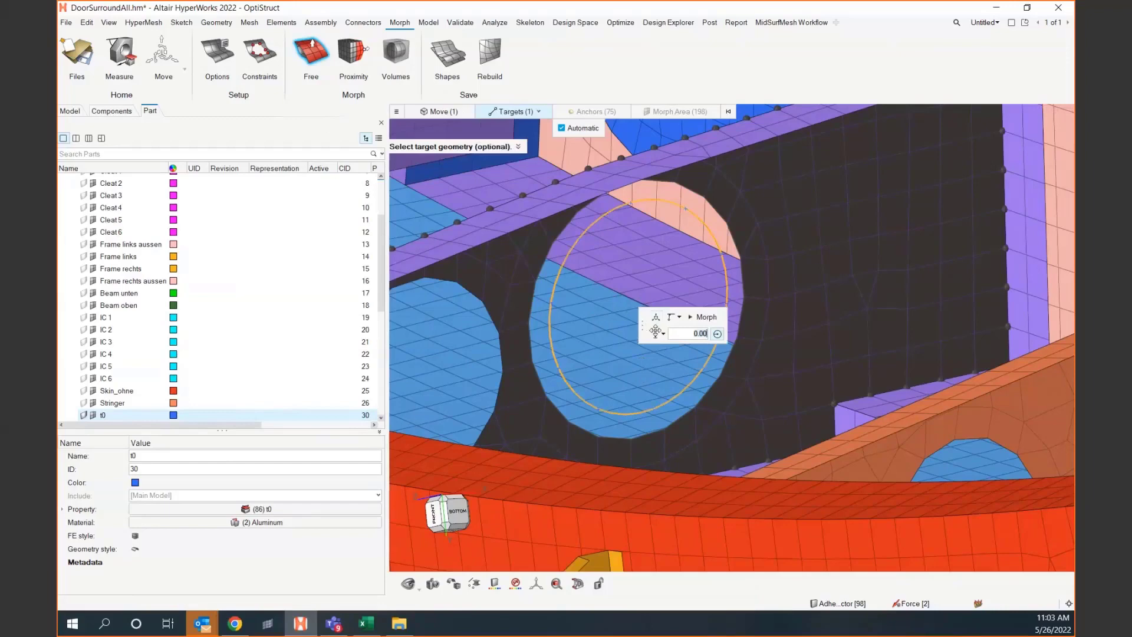
left_click_drag(642, 323, 756, 280)
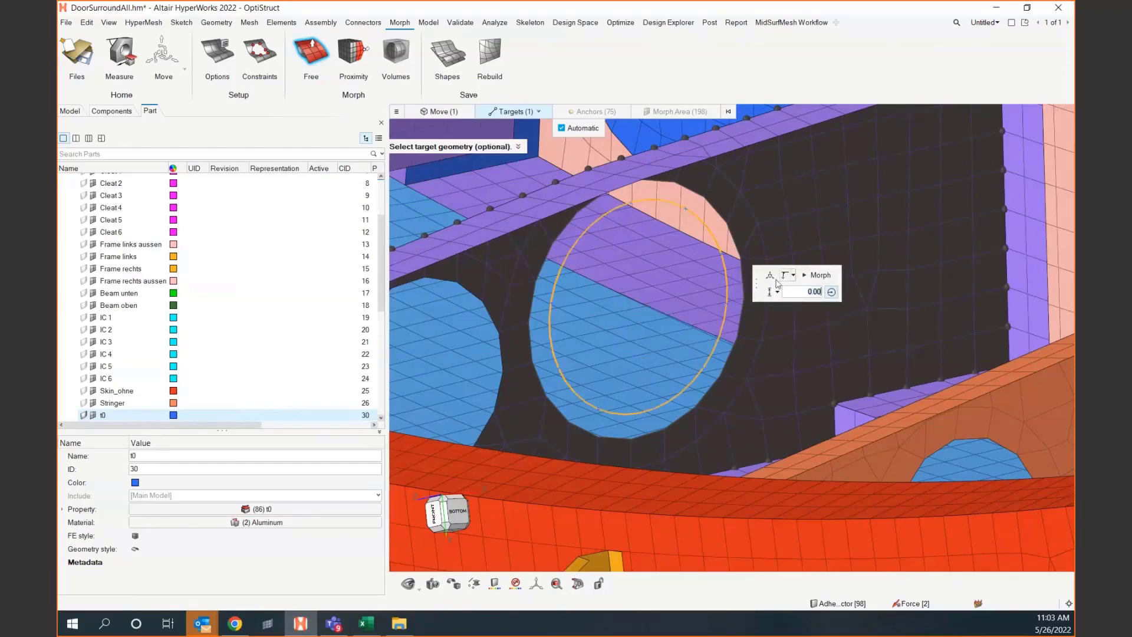
left_click(821, 275)
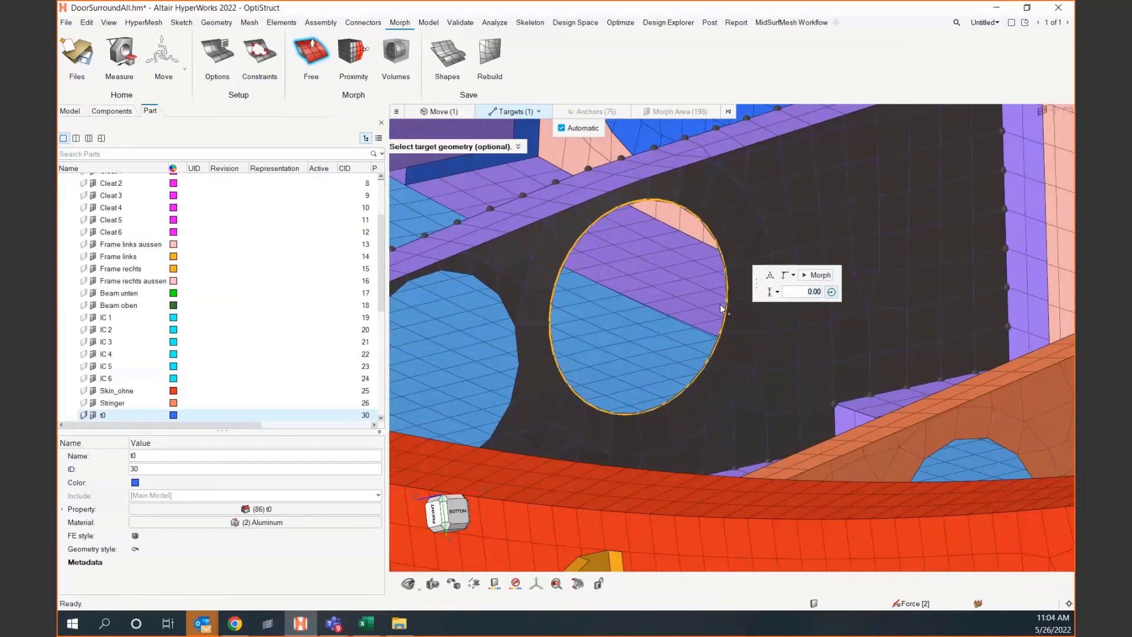
- Inspect the morphed hole edge with its anchors and morph area on the purple rib, and review the Free morph remeshing options
right_click_drag(675, 300, 647, 331)
middle_click_drag(648, 331, 685, 339)
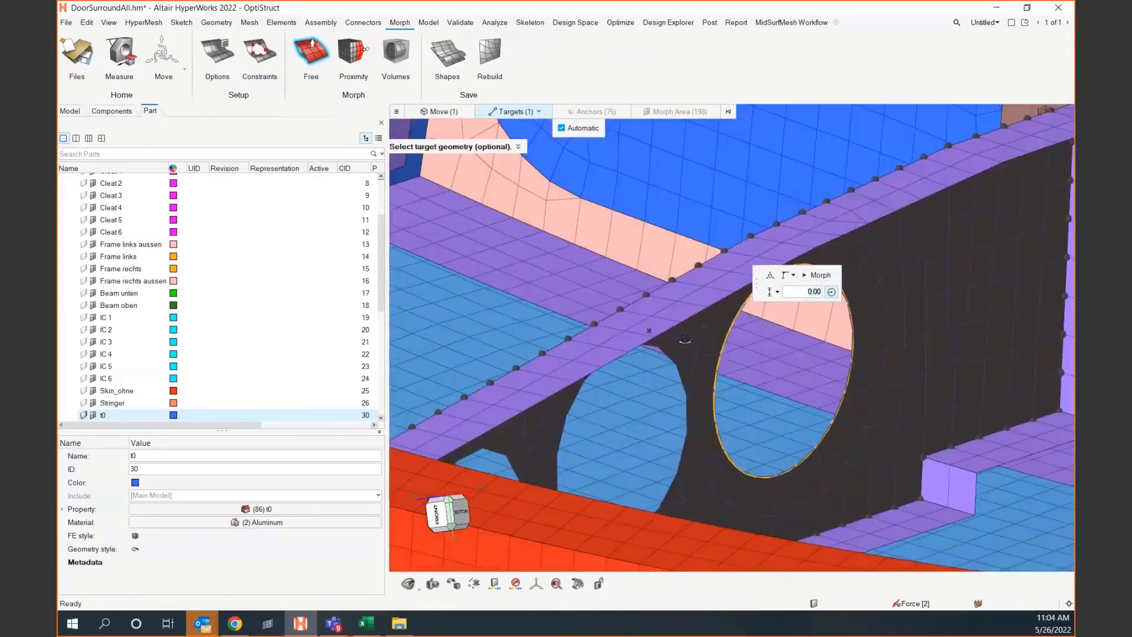
left_click_drag(685, 339, 709, 333, "ctrl")
left_click_drag(770, 278, 861, 299)
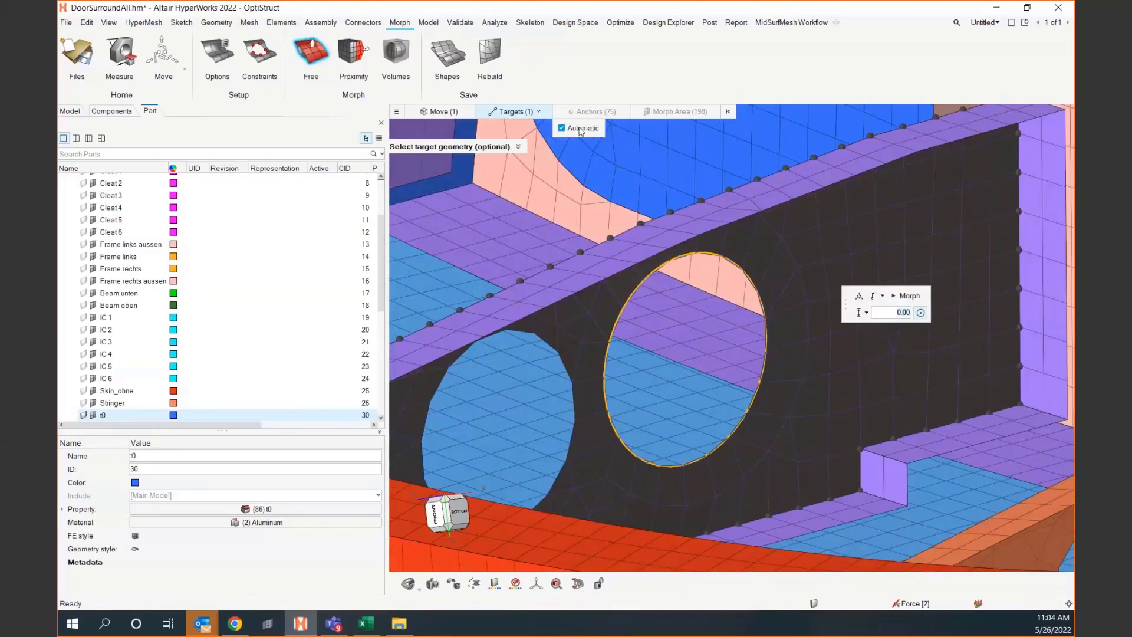
middle_click_drag(570, 266, 597, 238)
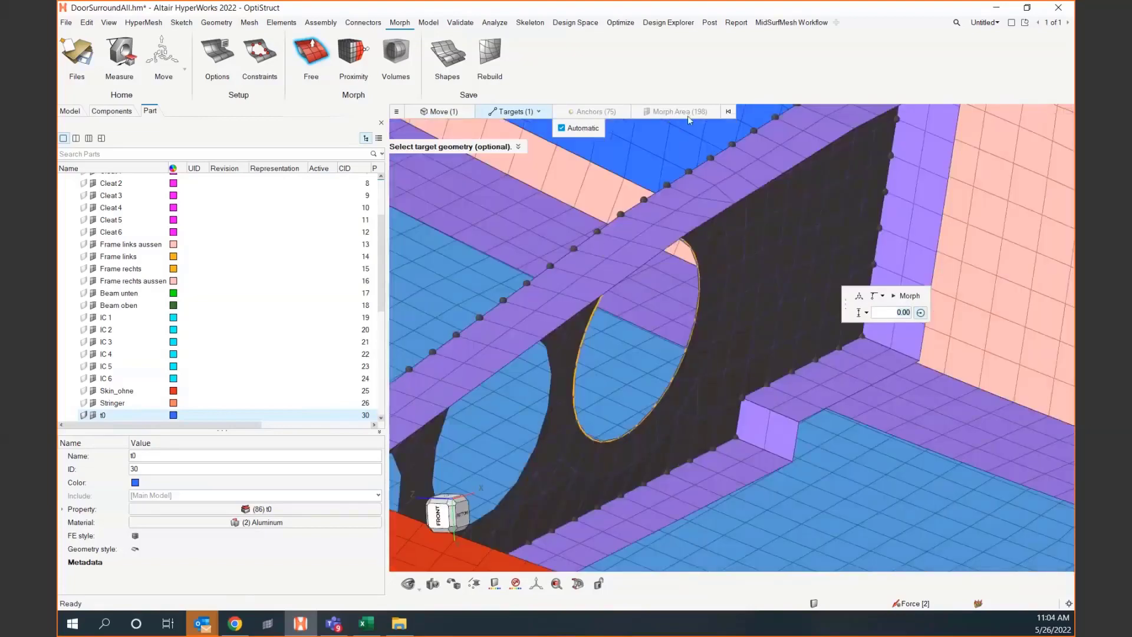
right_click_drag(729, 338, 681, 295)
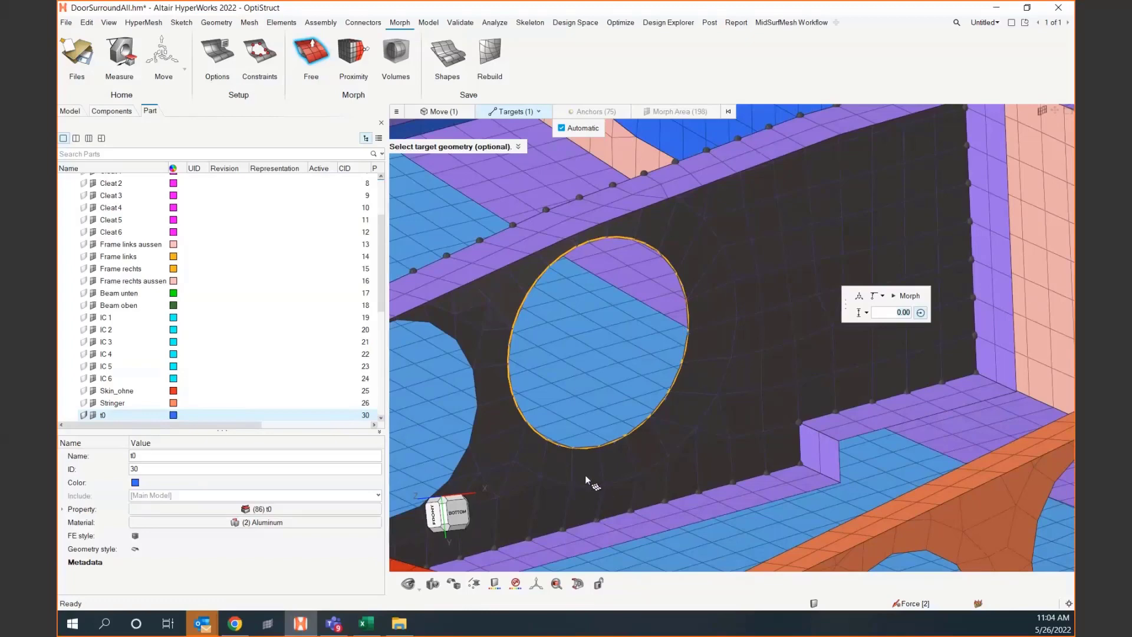
left_click_drag(845, 311, 821, 332)
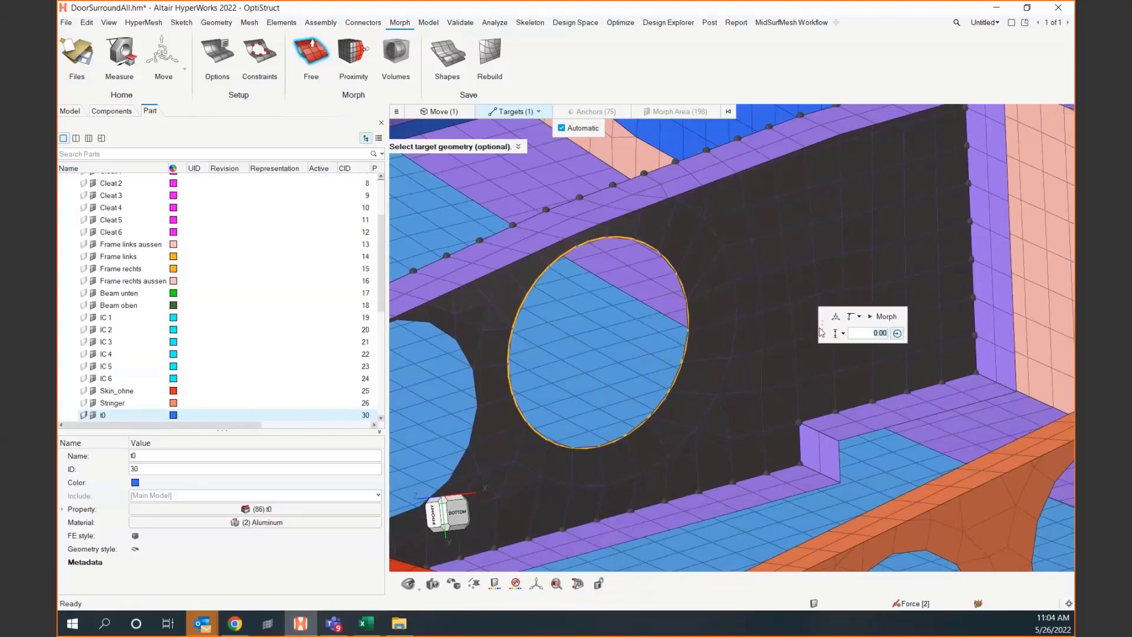
left_click(397, 112)
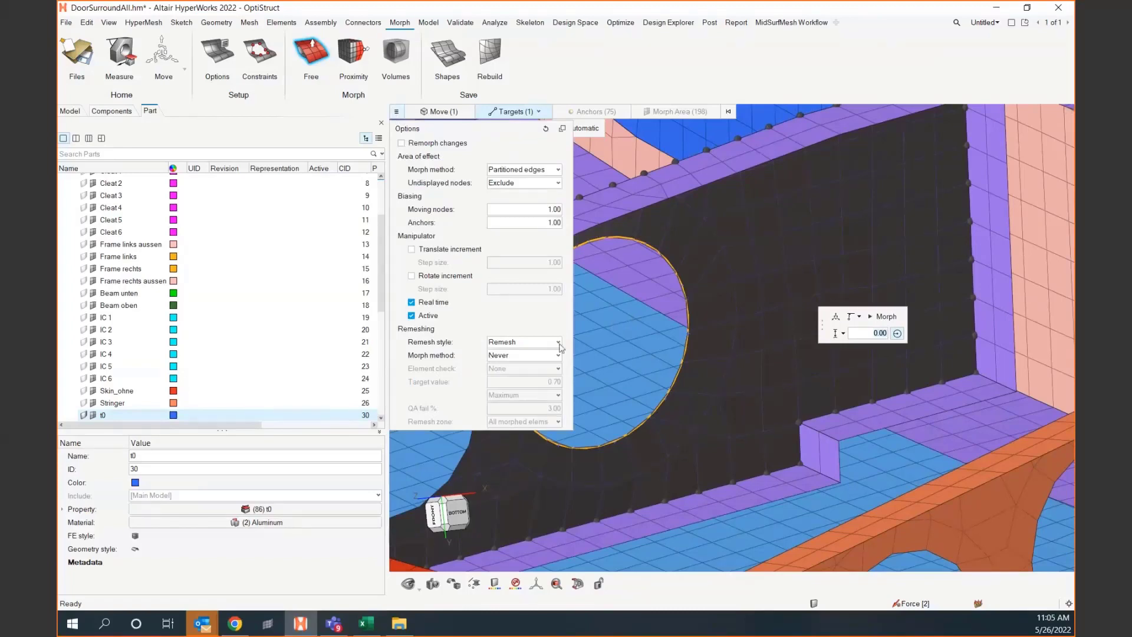
left_click(625, 342)
- Clear the morph selection on the largest rib hole and exit the Free morph tool
scroll(625, 340, "down", 2)
right_click_drag(617, 341, 696, 353)
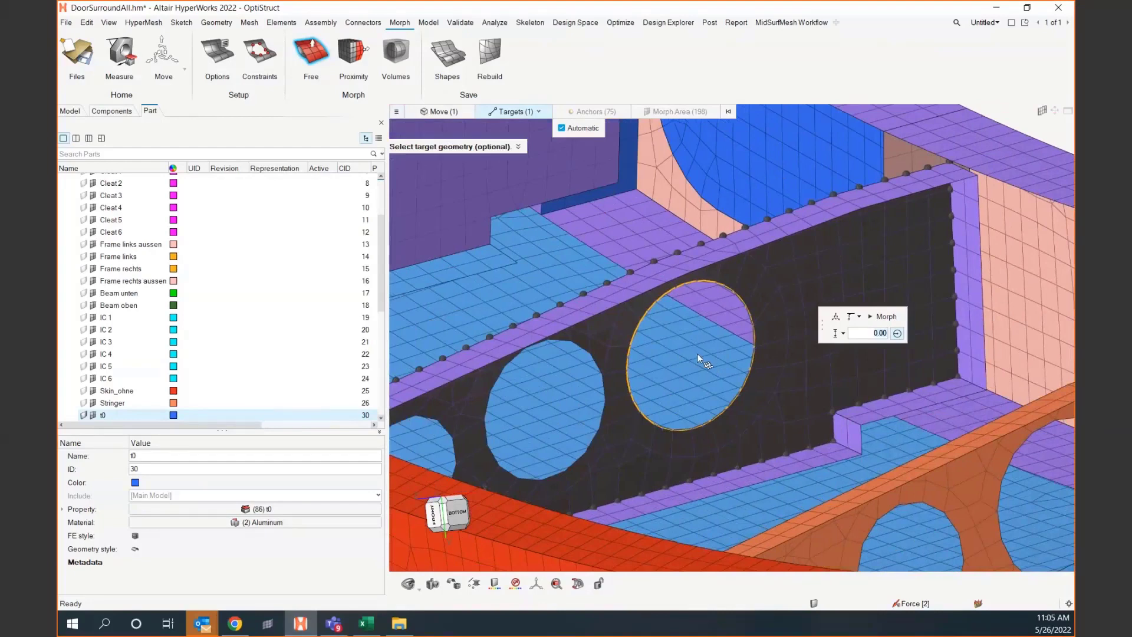
left_click(695, 355)
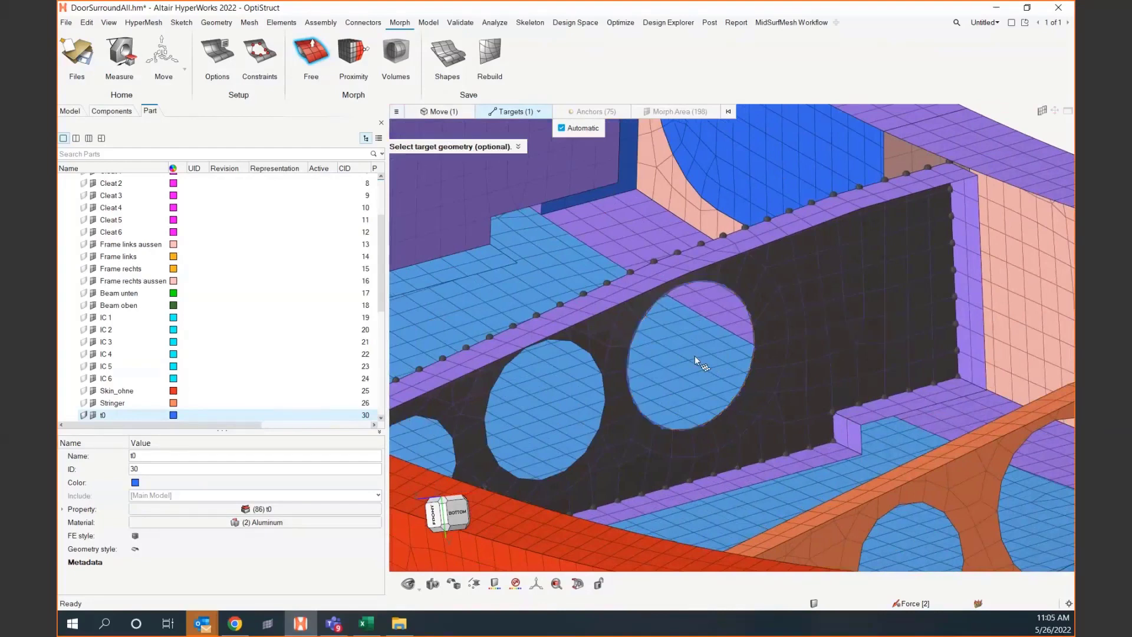
scroll(705, 364, "down", 2)
right_click_drag(741, 378, 771, 381)
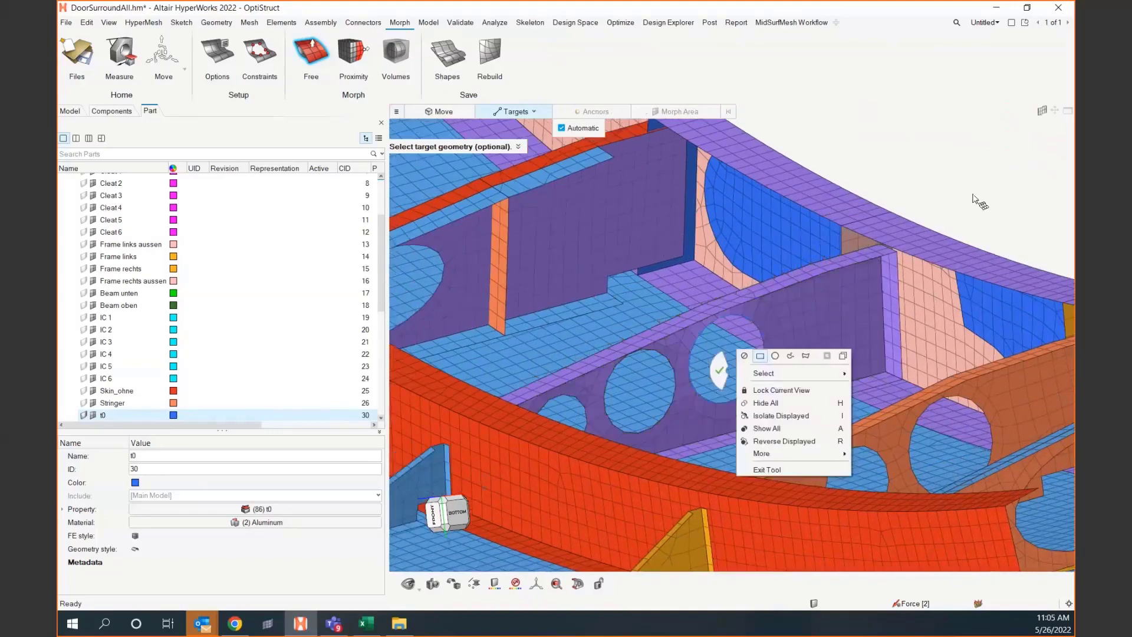
key("Escape")
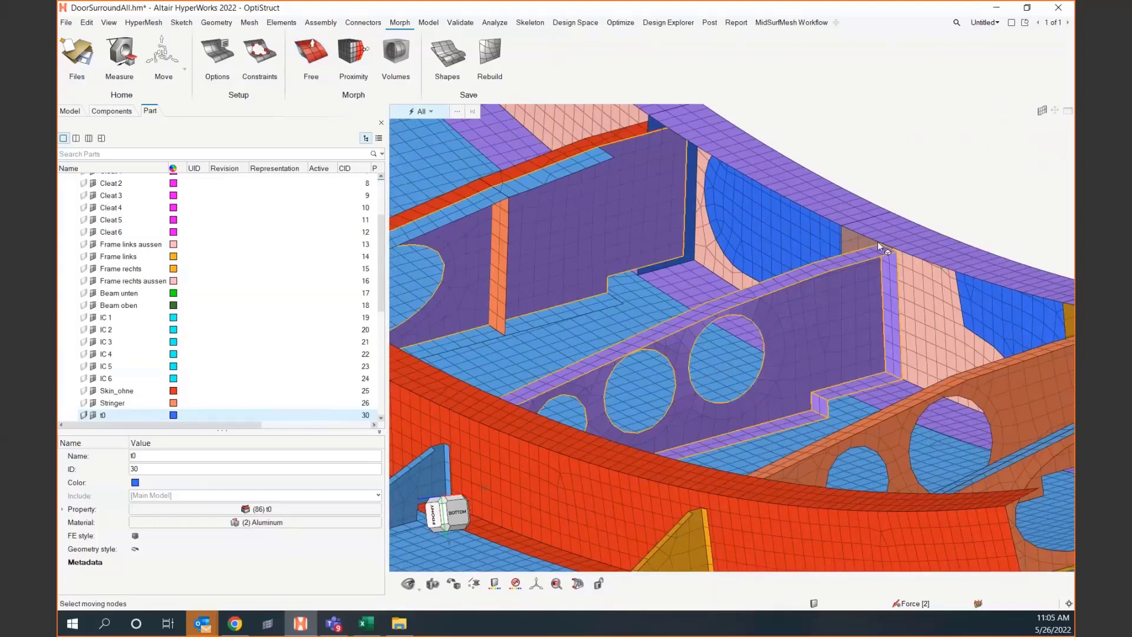
middle_click_drag(835, 321, 716, 353)
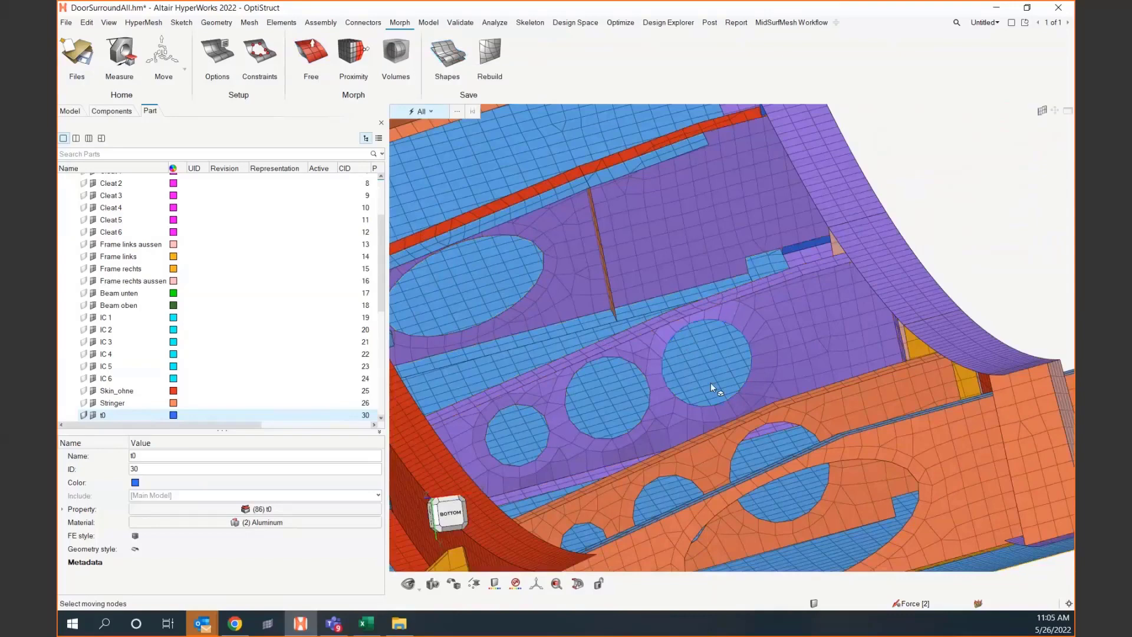
- Save the hole morph as a shape and locate the Shapes entry in the model's entity list
left_click(435, 45)
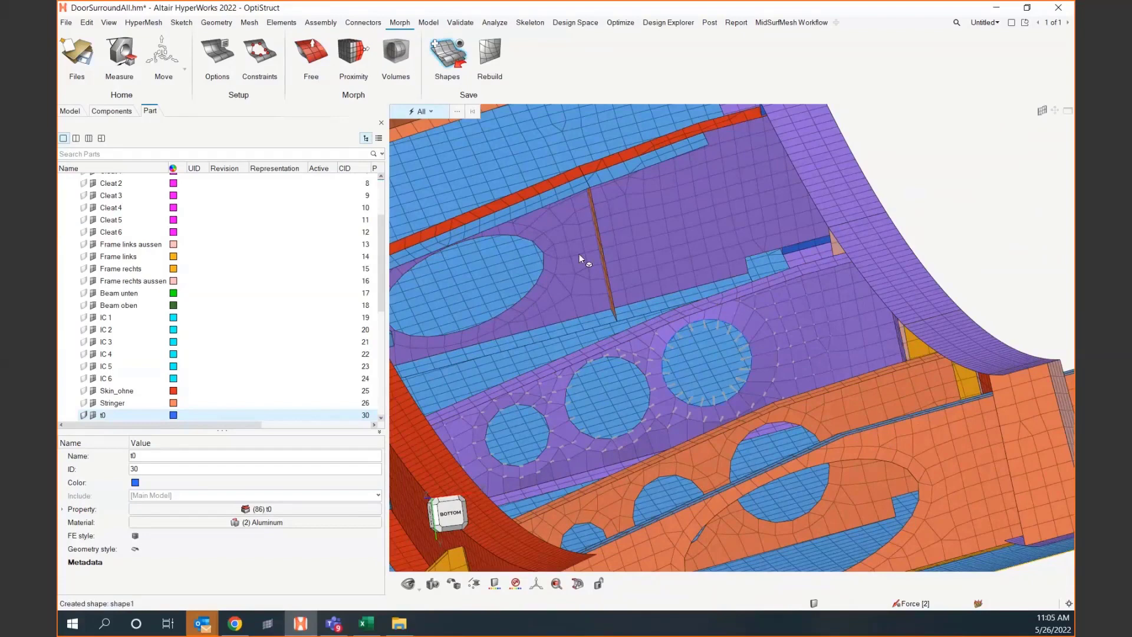
scroll(674, 391, "up", 3)
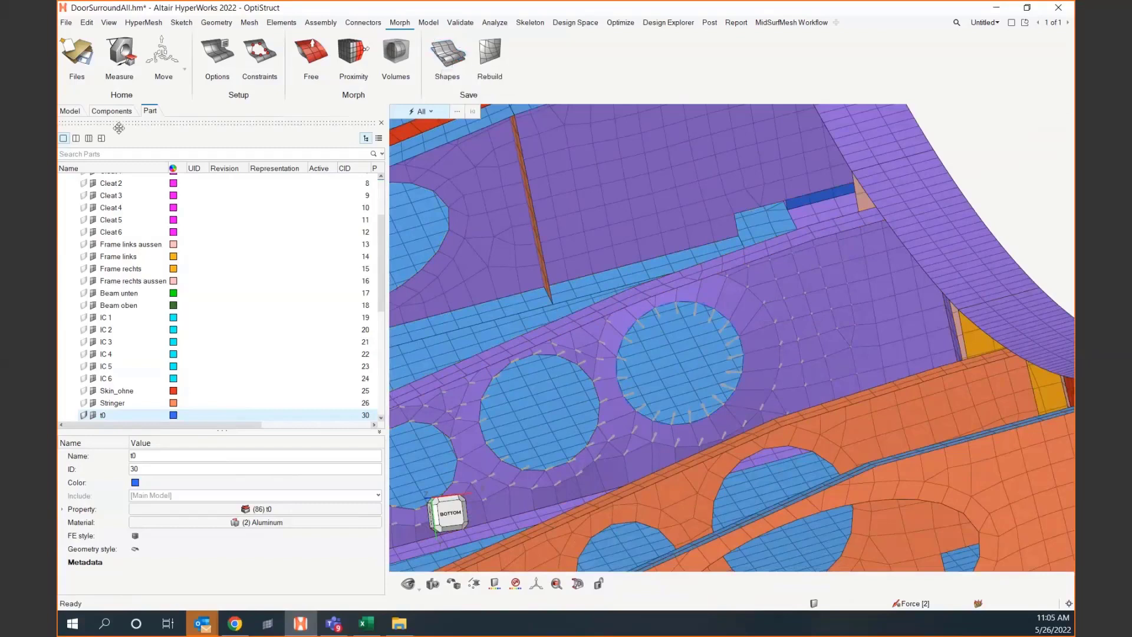
left_click(69, 111)
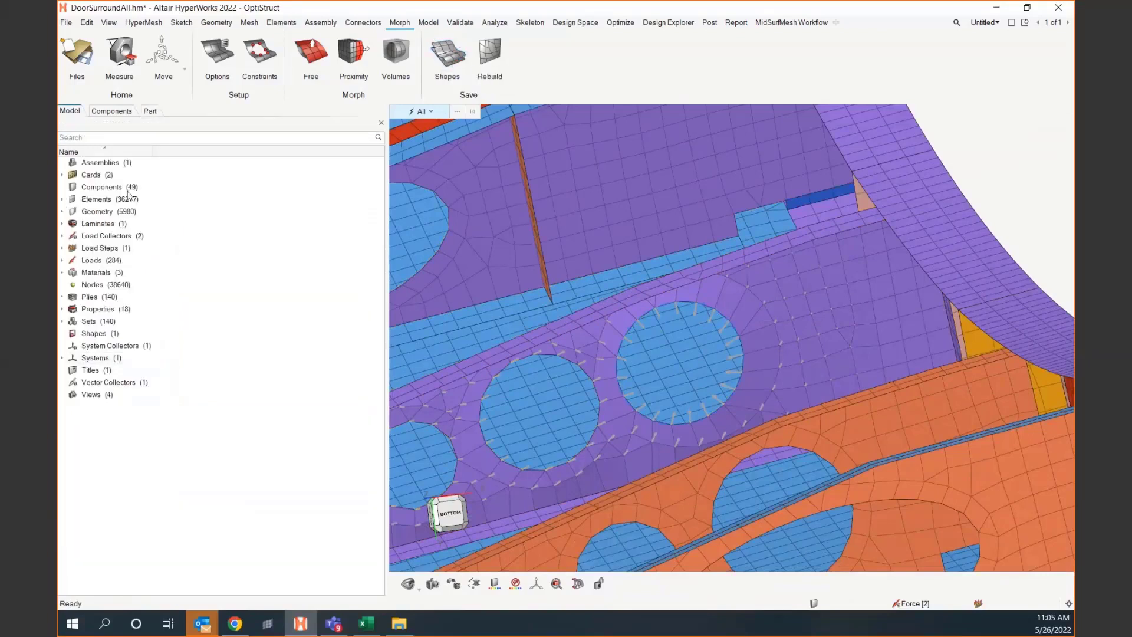
left_click(88, 333)
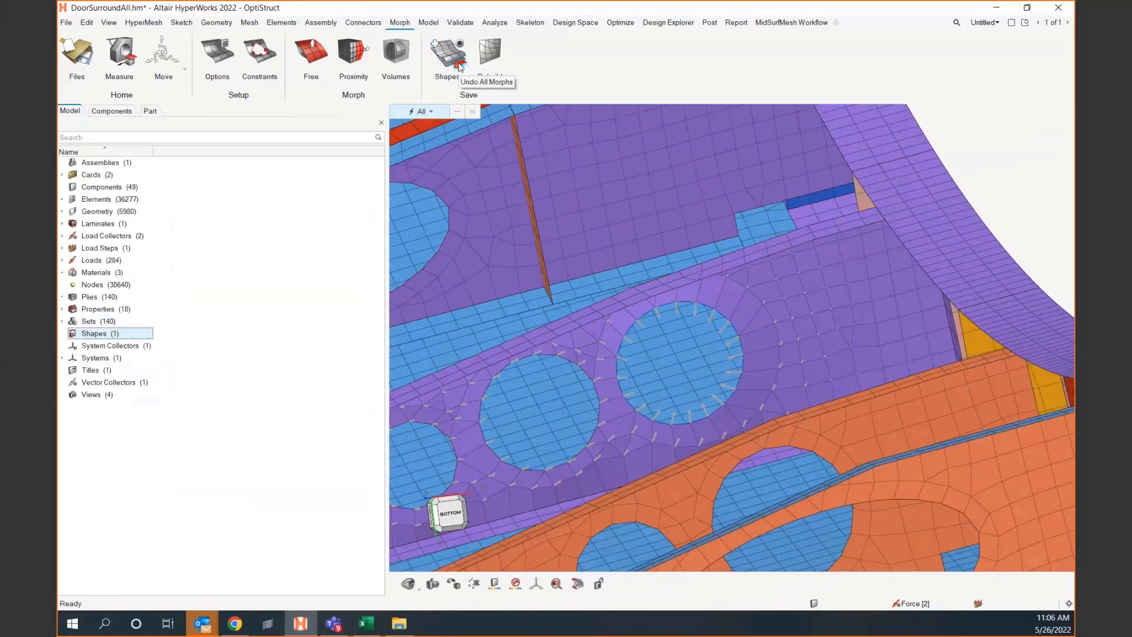
- Undo all morphs and open the shape editor, placing its window clear of the rib hole
left_click(461, 66)
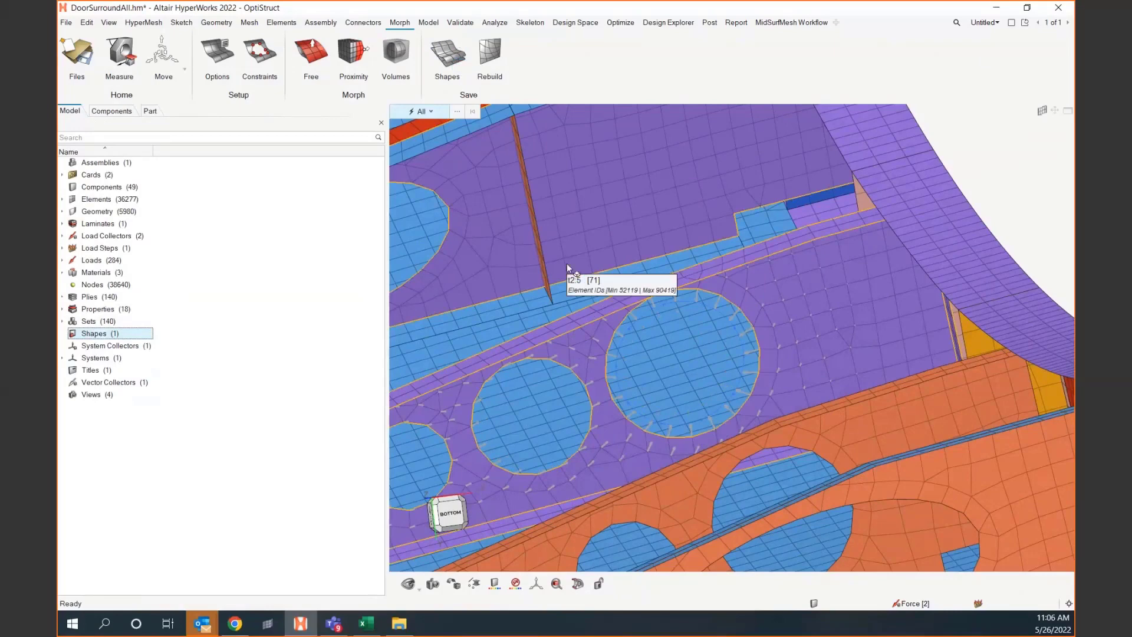
right_click_drag(725, 378, 681, 394)
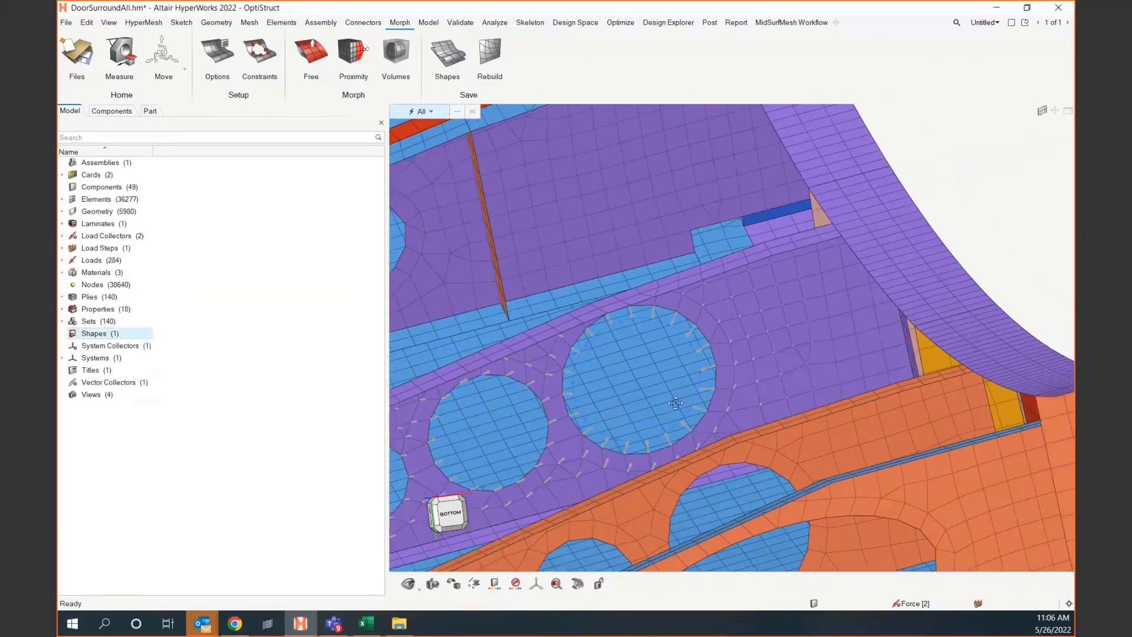
left_click(448, 64)
left_click(472, 92)
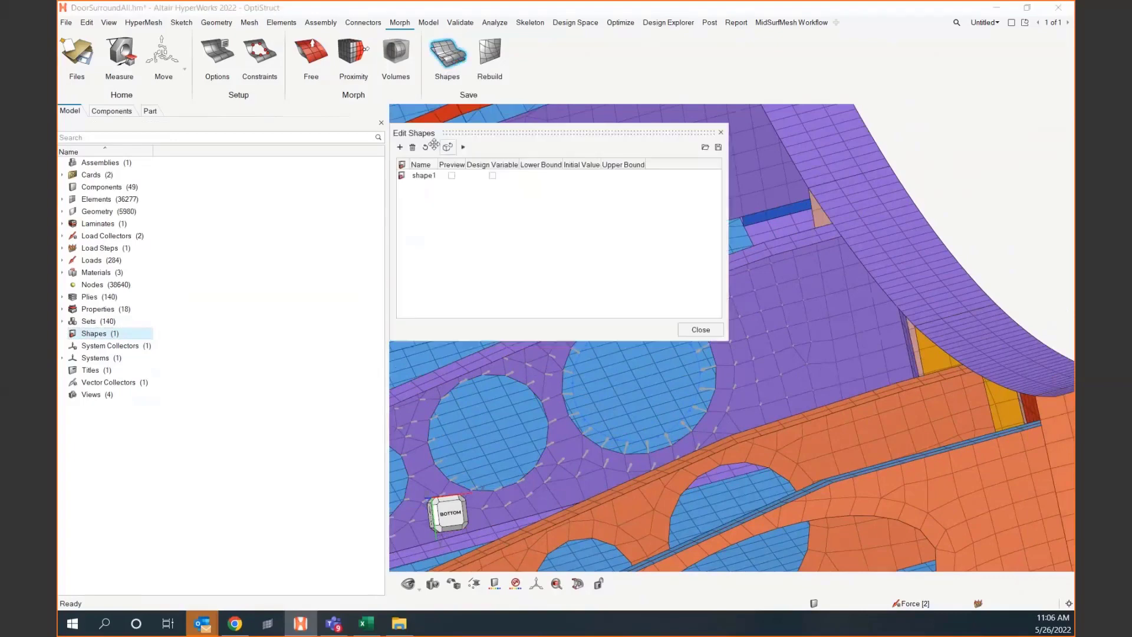
left_click_drag(493, 131, 815, 89)
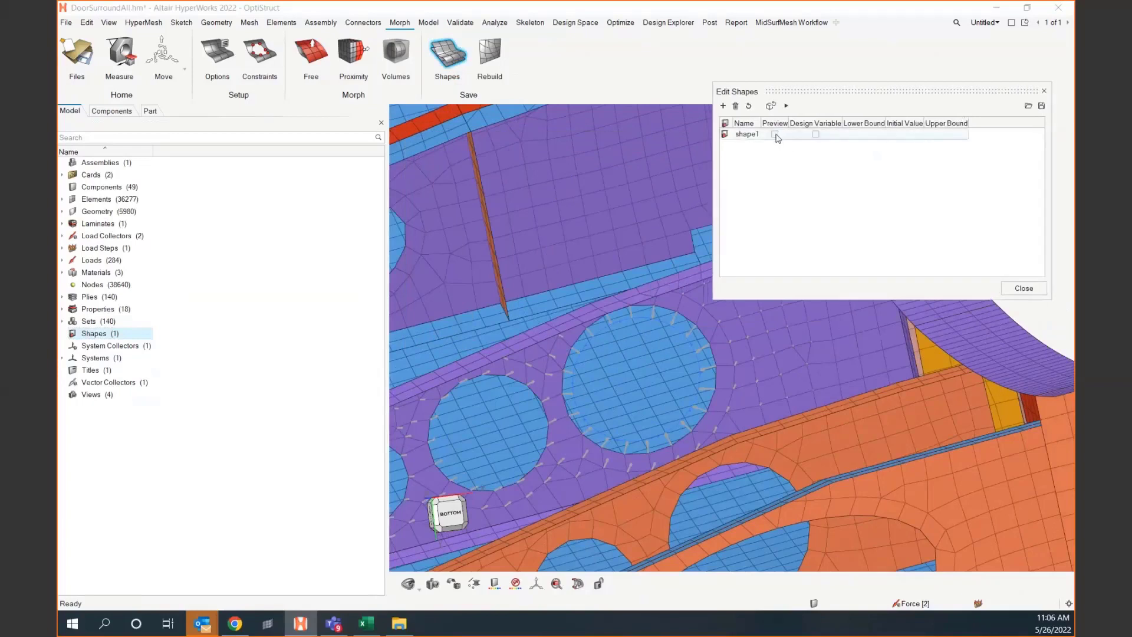
- Toggle the preview of shape1 on and off to compare the hole's two sizes, and close the shape editor
left_click(776, 135)
left_click(775, 135)
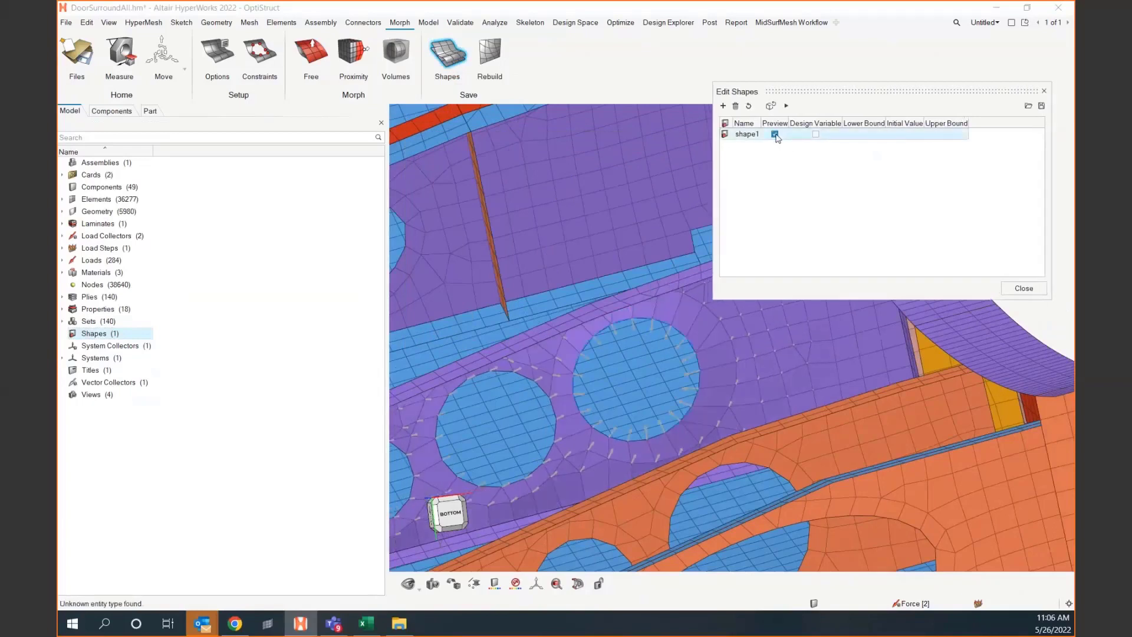
left_click(776, 134)
left_click(775, 135)
left_click(775, 135)
left_click(776, 135)
left_click(776, 135)
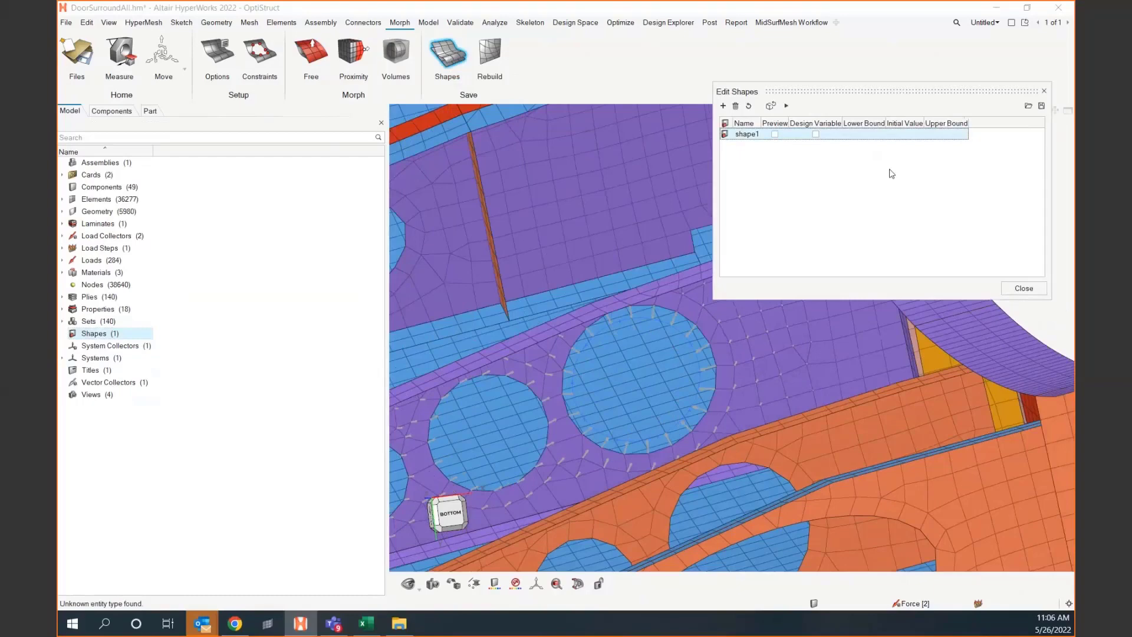
left_click(1043, 91)
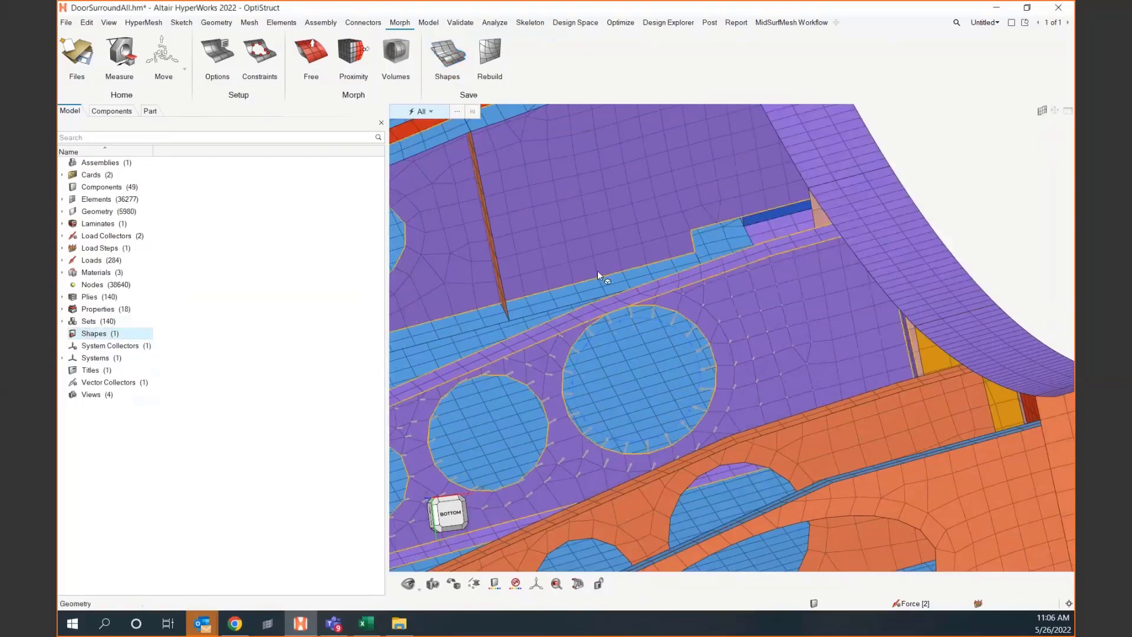
- Start a Free morph and select the upper edge of the first stringer cutout in the red web as the entity to move
right_click_drag(517, 266, 706, 324)
scroll(705, 325, "down", 1)
left_click_drag(705, 324, 737, 391, "ctrl")
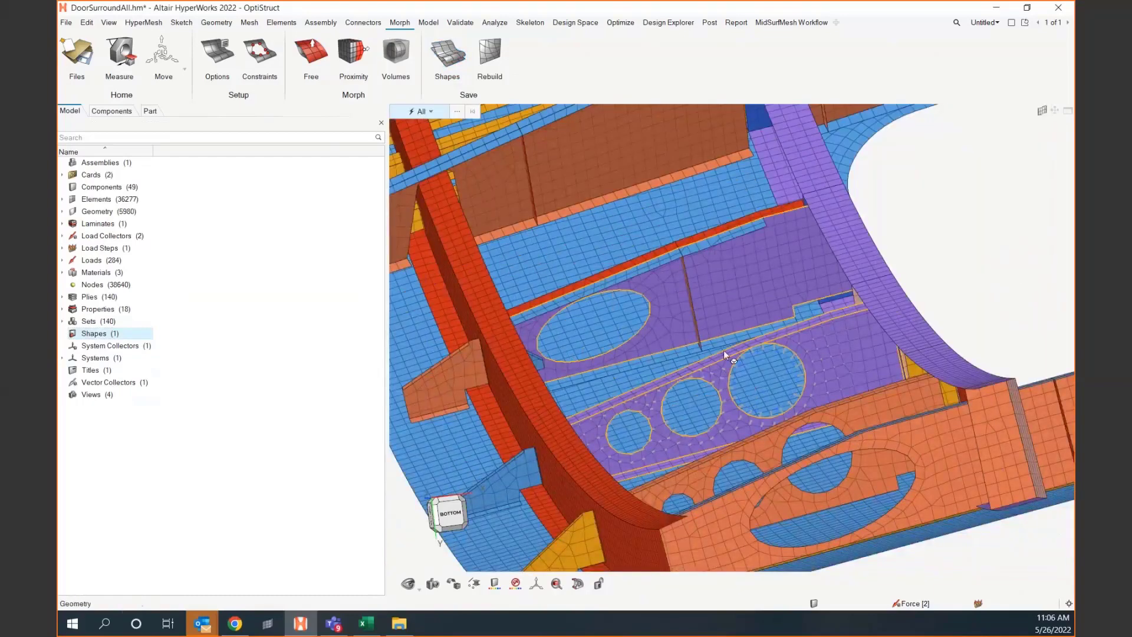
left_click_drag(723, 350, 640, 510, "ctrl")
scroll(548, 437, "up", 8)
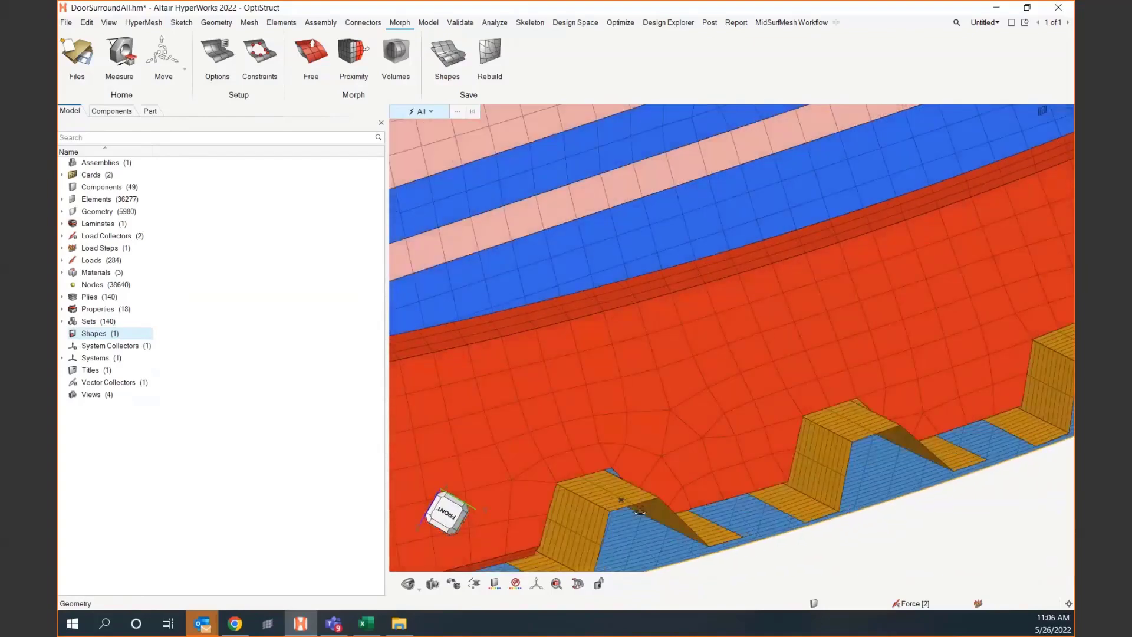
left_click(311, 54)
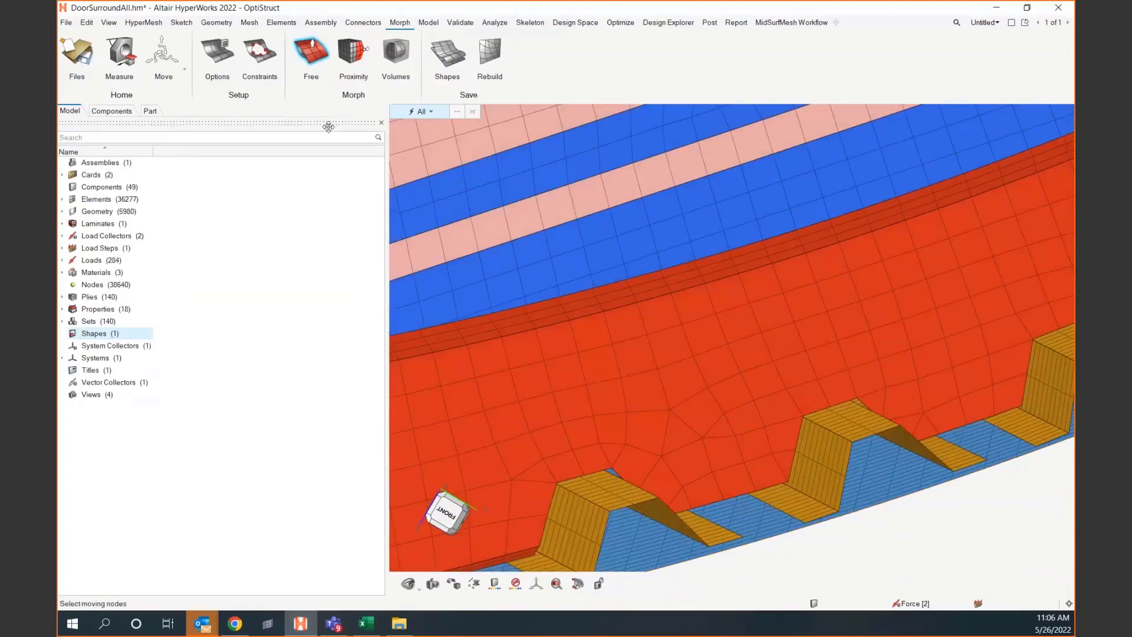
left_click(588, 469)
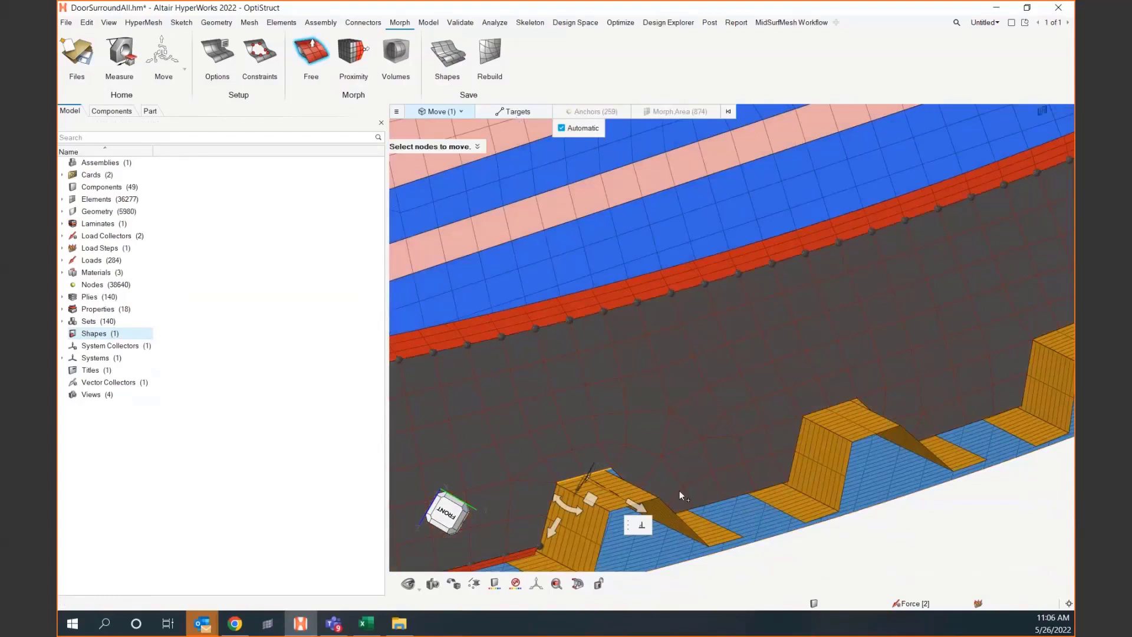
right_click_drag(619, 444, 570, 415)
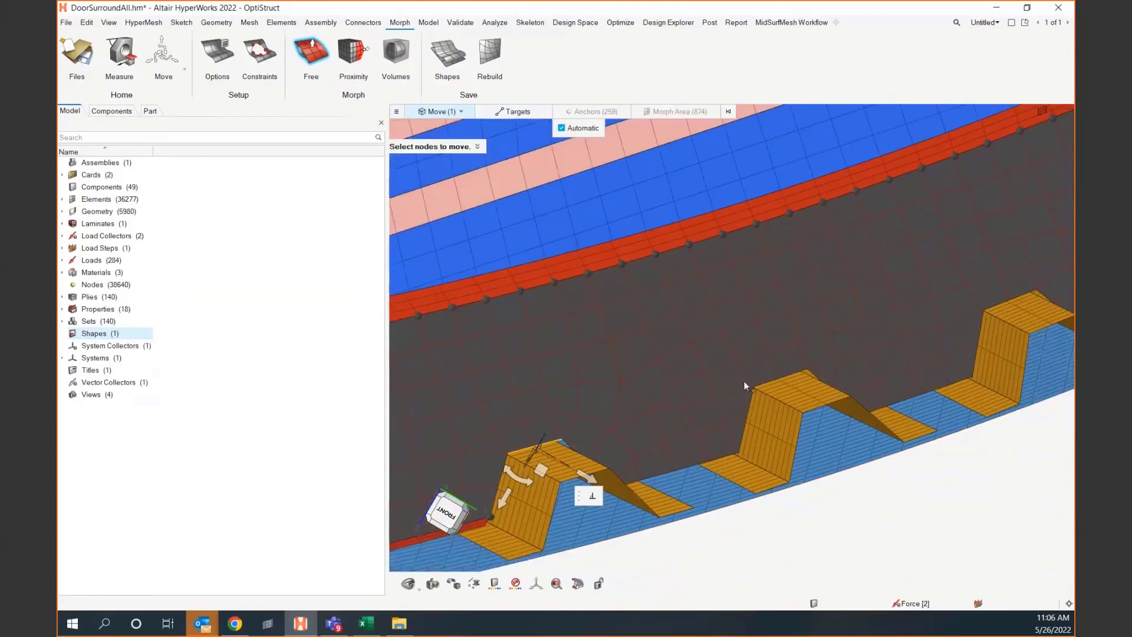
- Disable Automatic anchors and morph area, and add anchor nodes along the neighbouring stringer cutout's edge in the red web
left_click(562, 129)
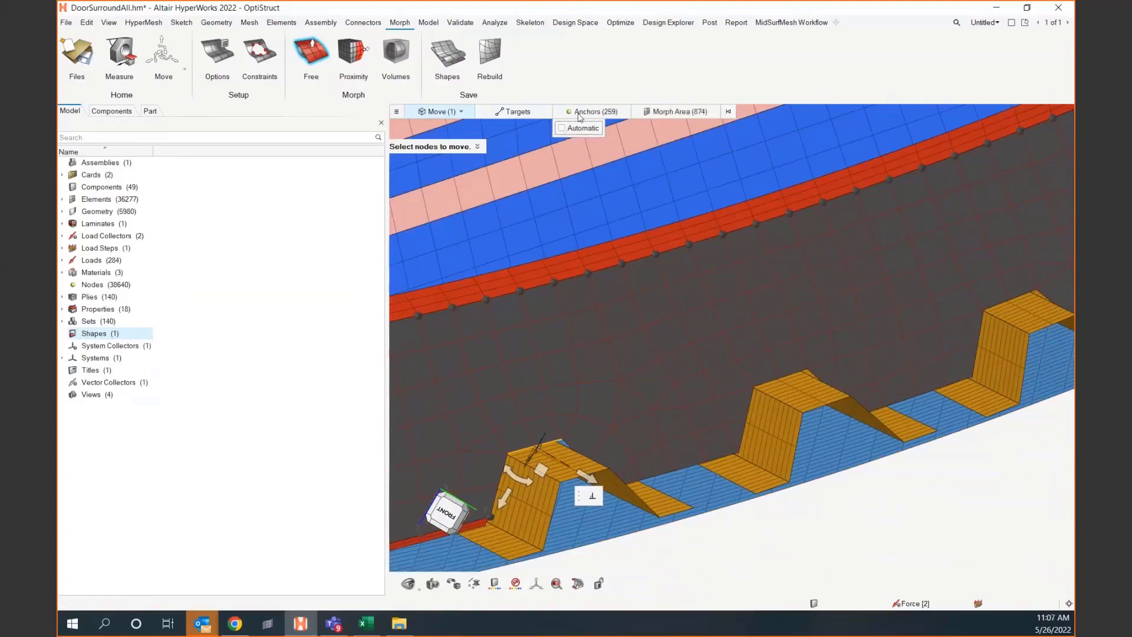
left_click(583, 112)
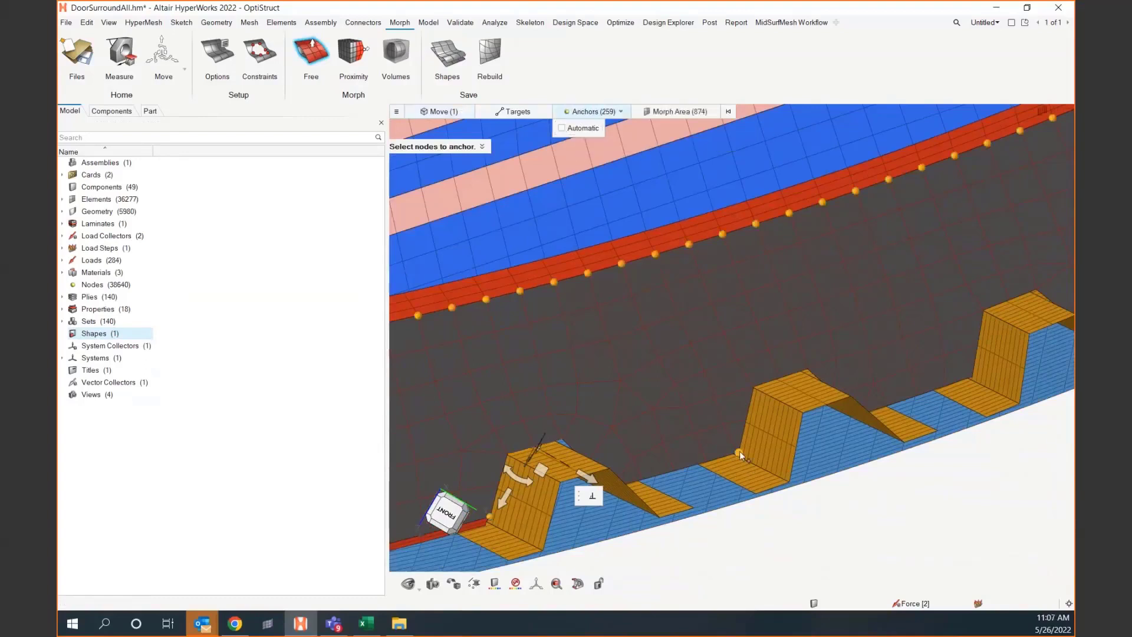
left_click(754, 386)
left_click(821, 370)
middle_click_drag(835, 360, 851, 398)
left_click(860, 413)
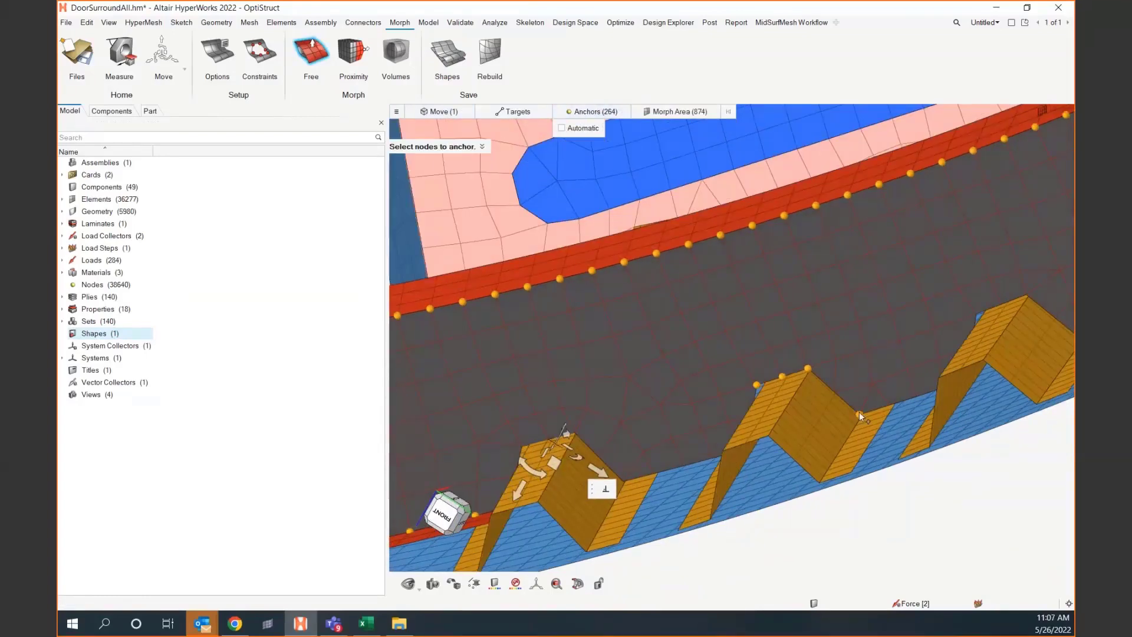
left_click(859, 414)
middle_click_drag(784, 378, 761, 382)
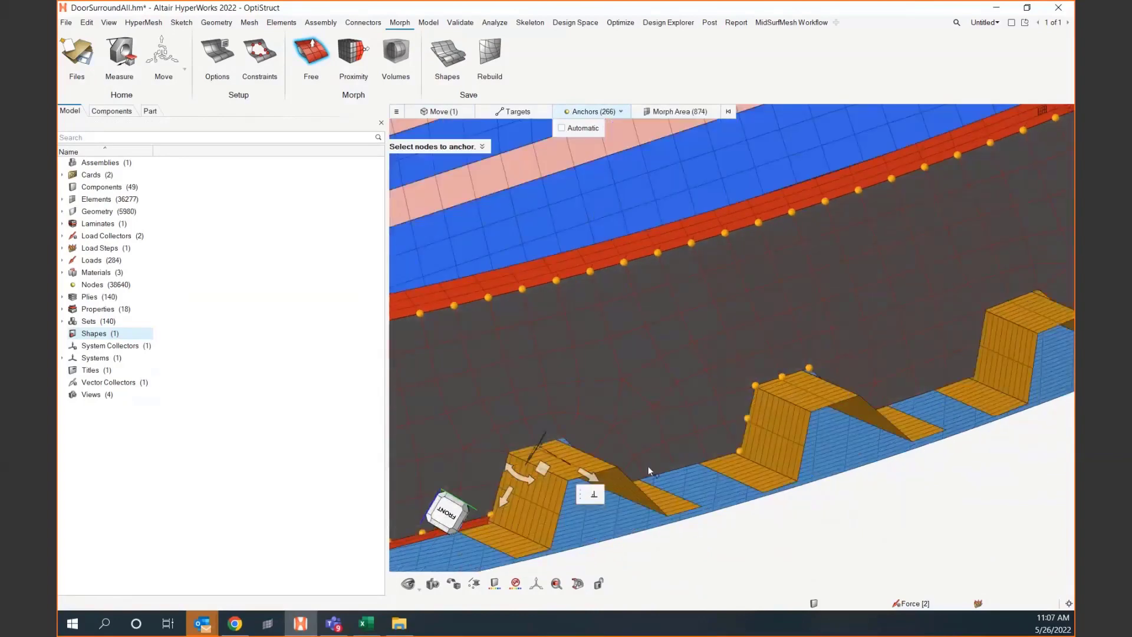
middle_click_drag(548, 426, 538, 444)
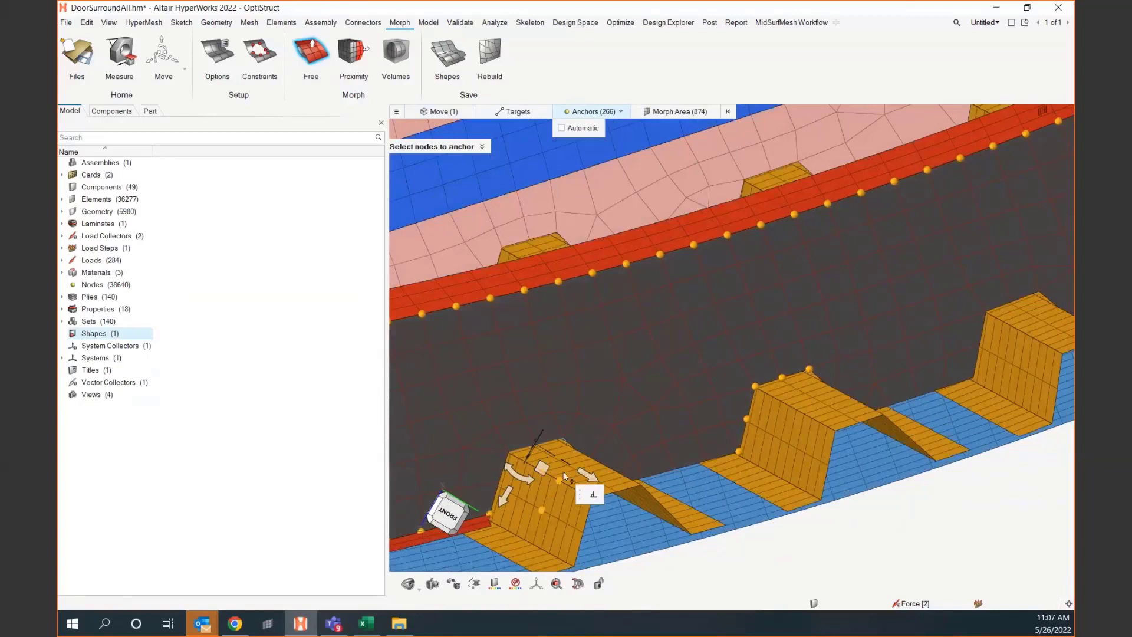
- Reorient the manipulator at the first stringer cutout's upper edge and move the edge about -17.48 along the manipulator's Z axis
left_click(454, 113)
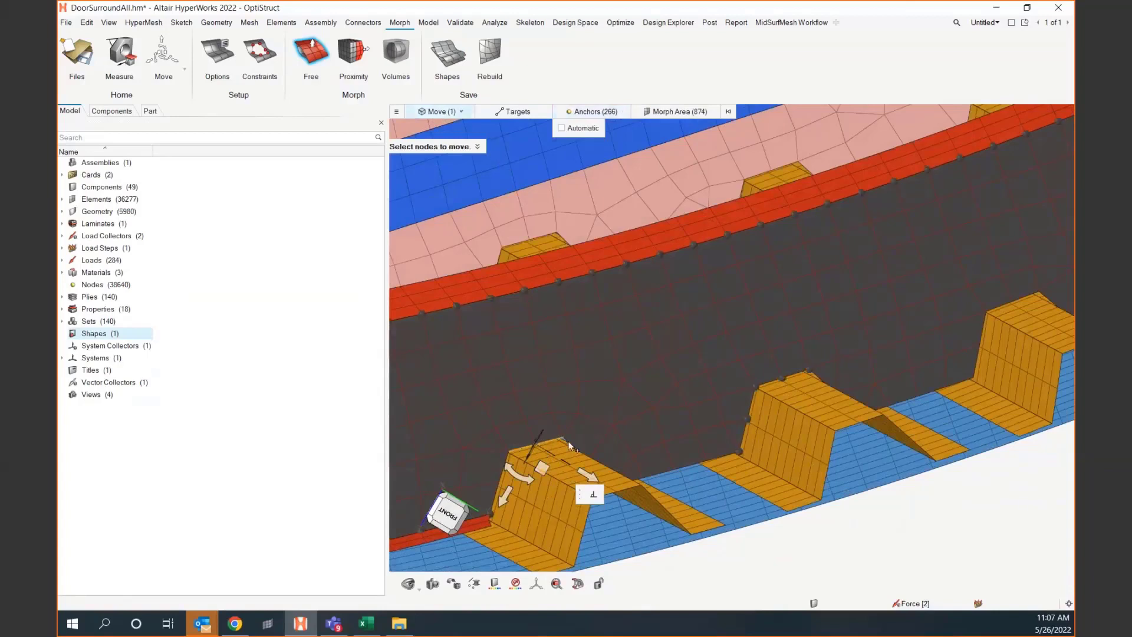
left_click(539, 446)
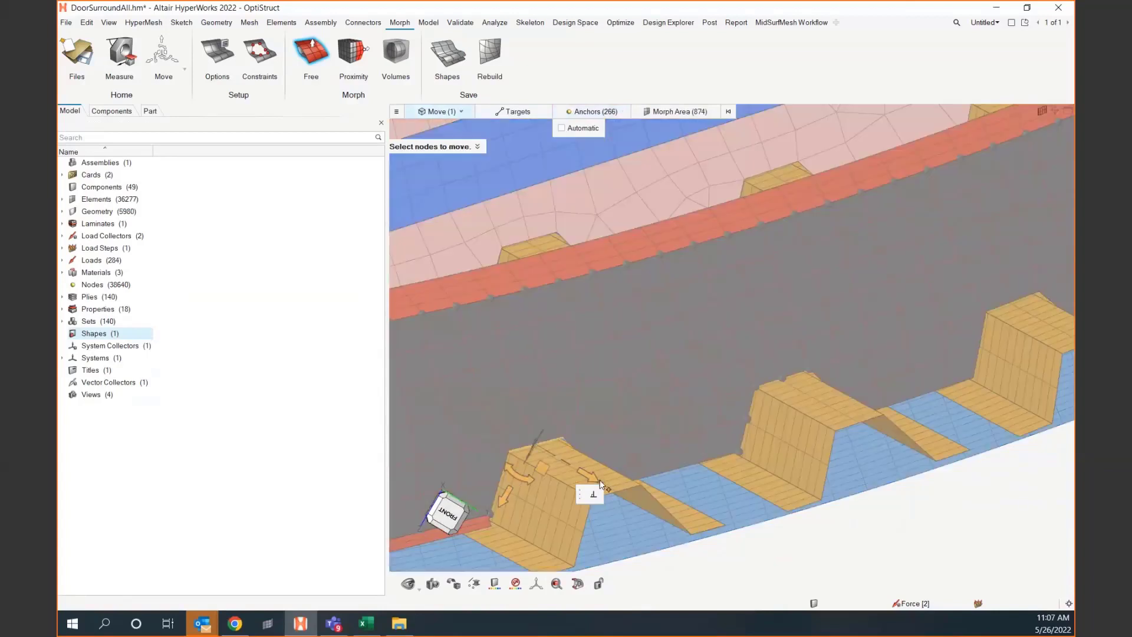
left_click_drag(600, 481, 567, 433)
middle_click_drag(568, 433, 606, 451)
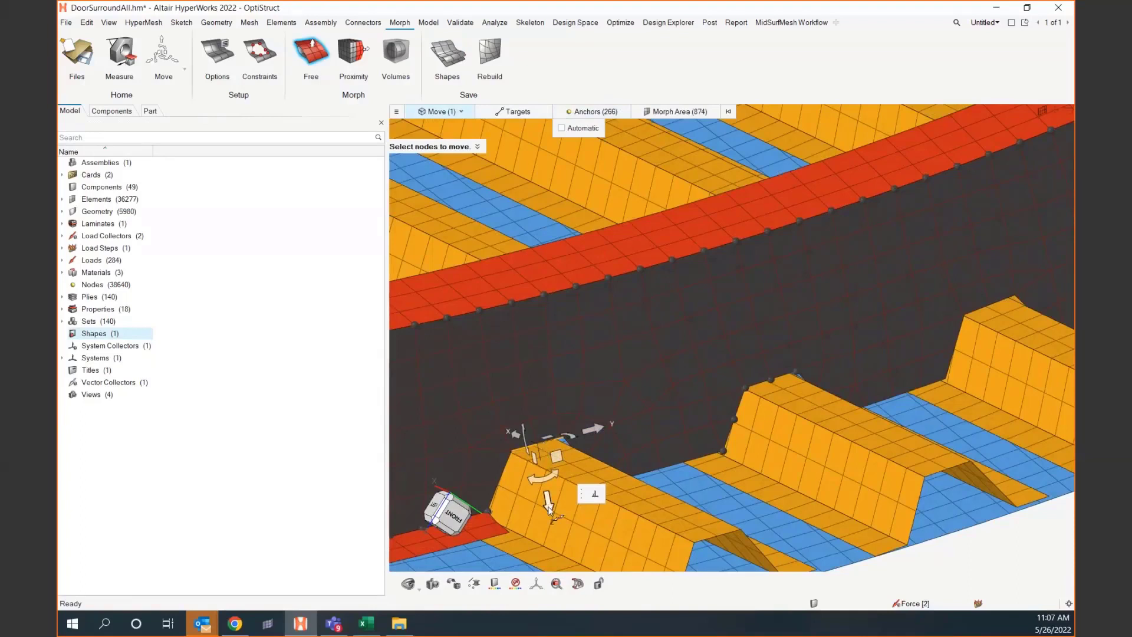
left_click_drag(547, 506, 547, 476)
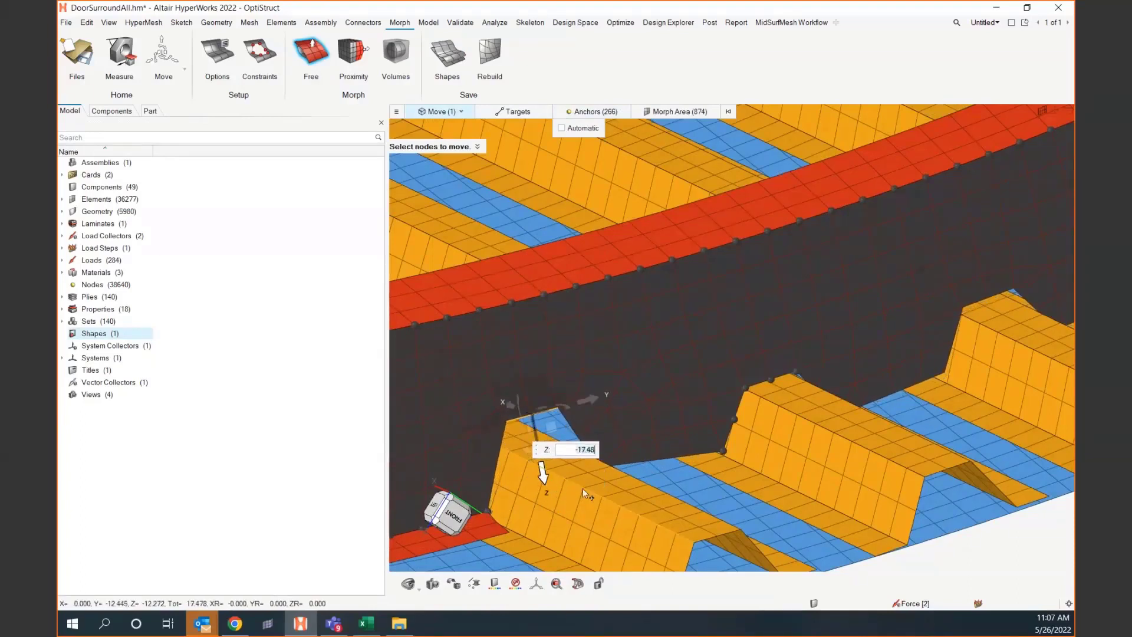
- Accept the stringer cutout morph and save it as a shape
middle_click_drag(583, 488, 616, 495)
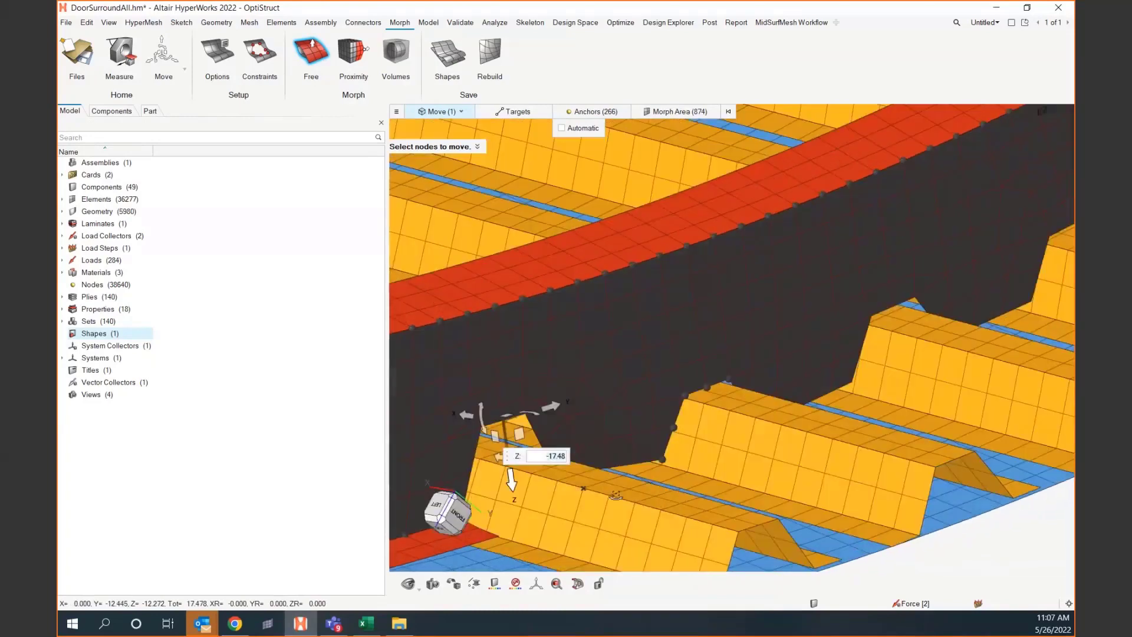
right_click_drag(608, 485, 687, 470)
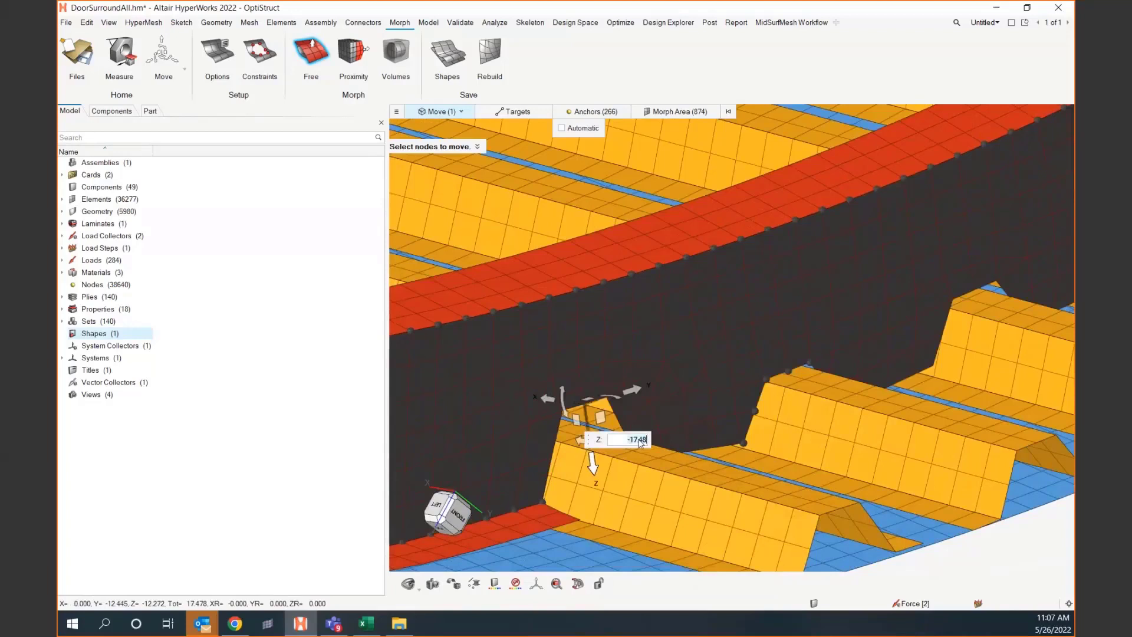
left_click(637, 446)
middle_click(702, 485)
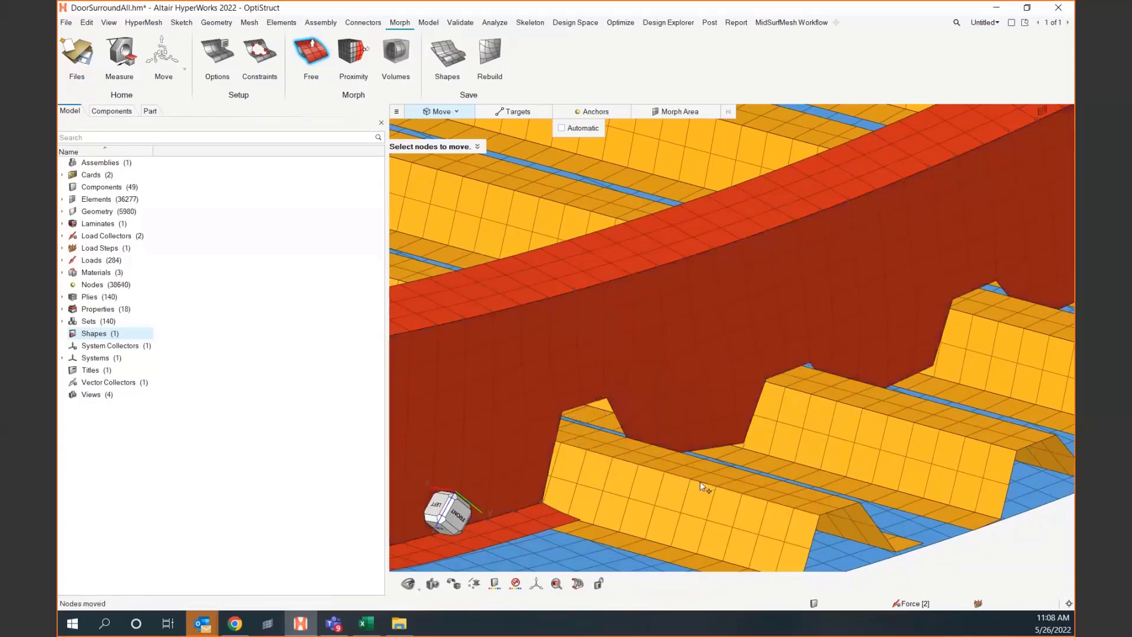
middle_click_drag(664, 475, 661, 477)
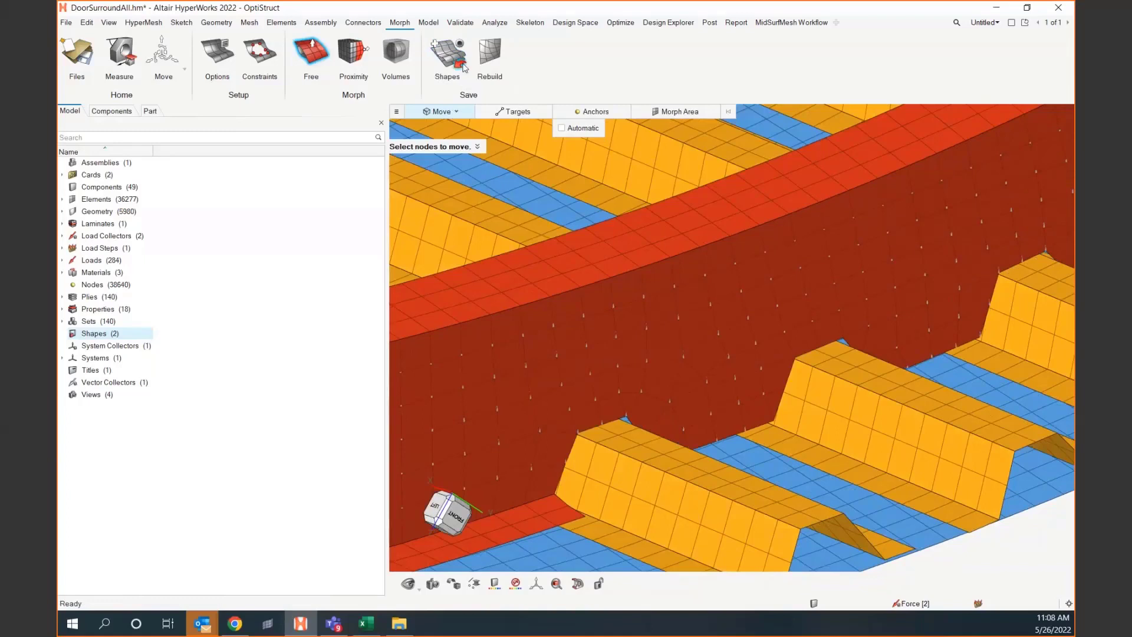
- Restart Free morph with Faces as the moving entity, enable Automatic anchors and morph area, and select the first stringer's upper face
left_click(311, 56)
left_click(311, 56)
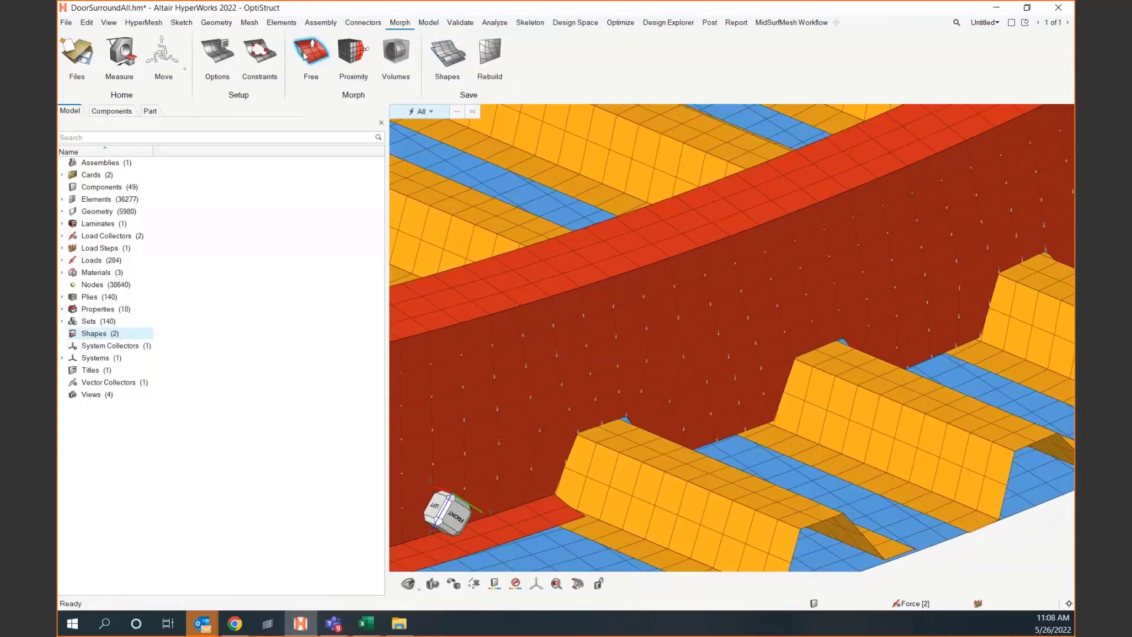
left_click(457, 111)
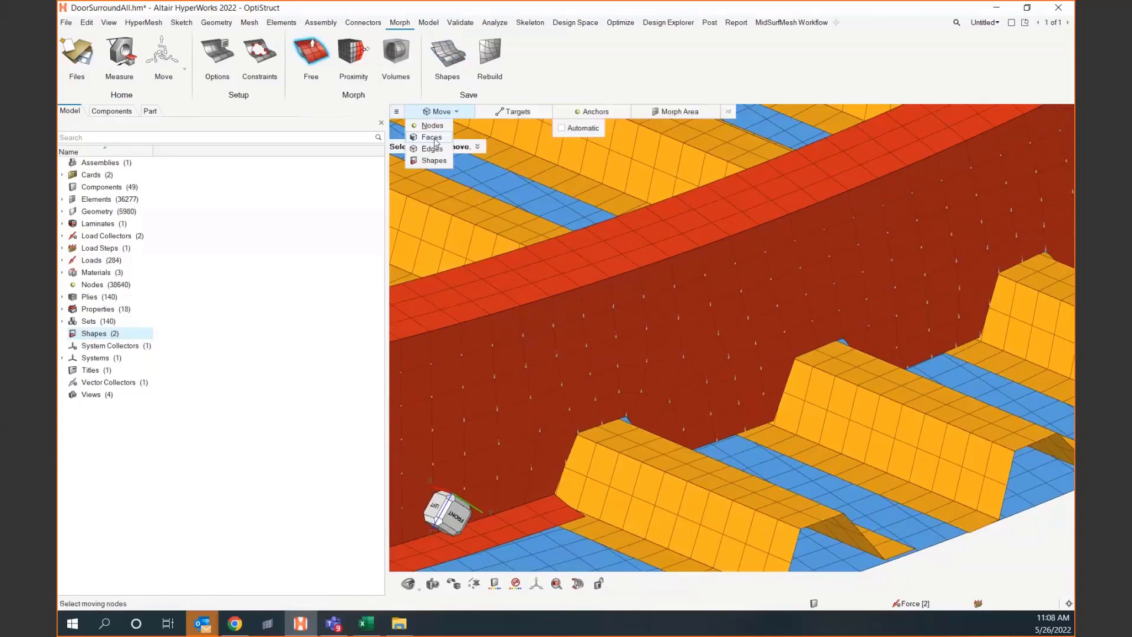
left_click(433, 137)
left_click(638, 448)
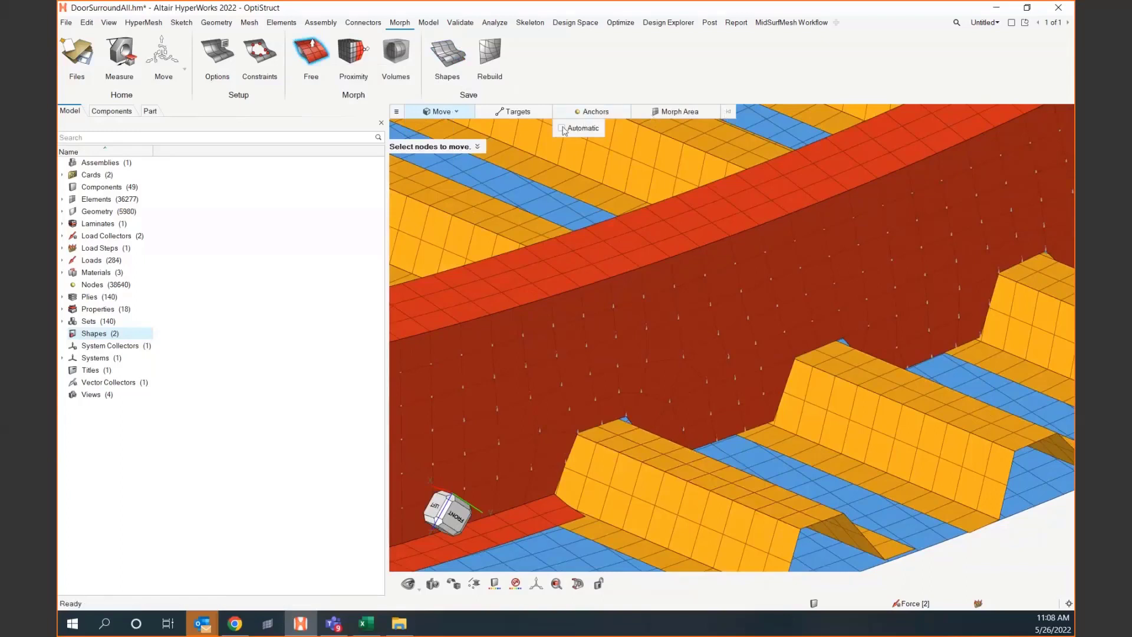
left_click(562, 128)
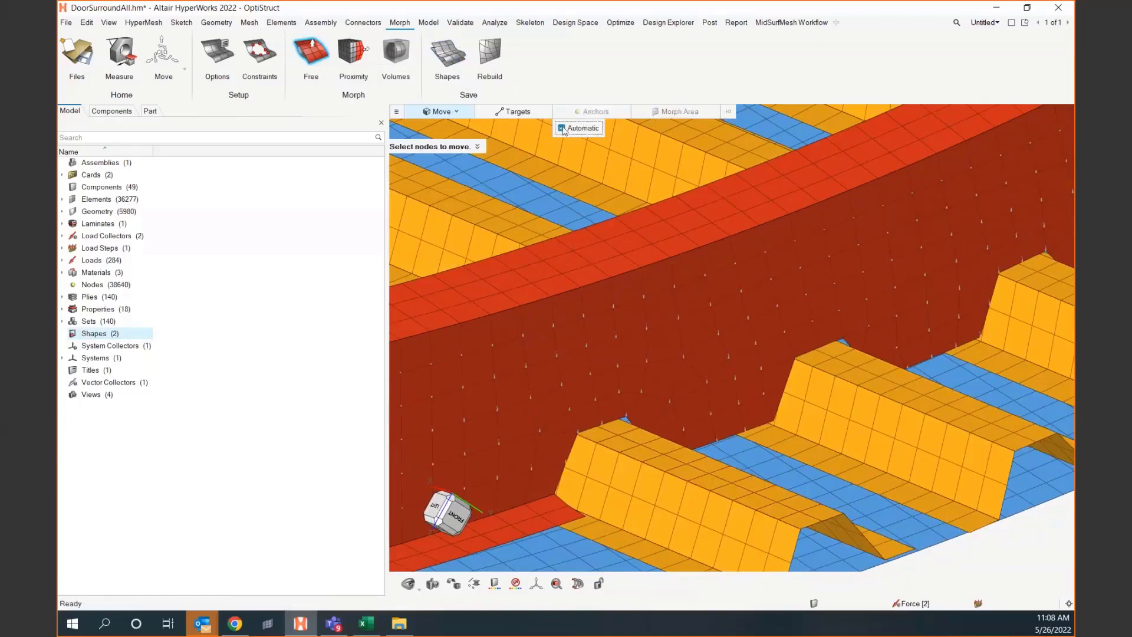
left_click(671, 459)
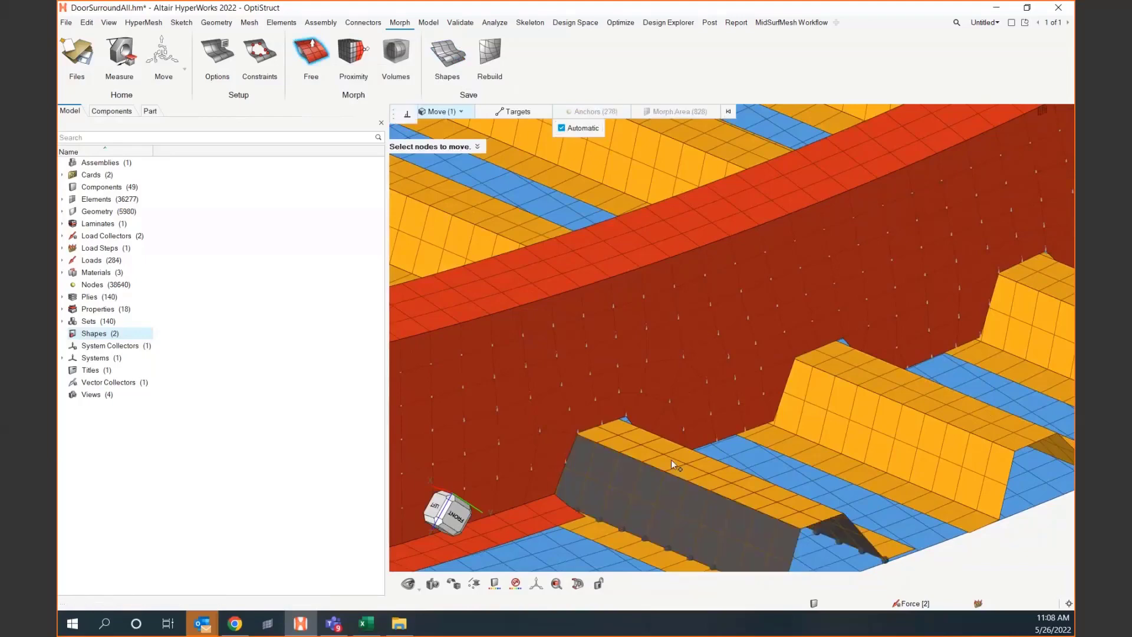
scroll(671, 459, "down", 4)
right_click_drag(751, 533, 862, 535)
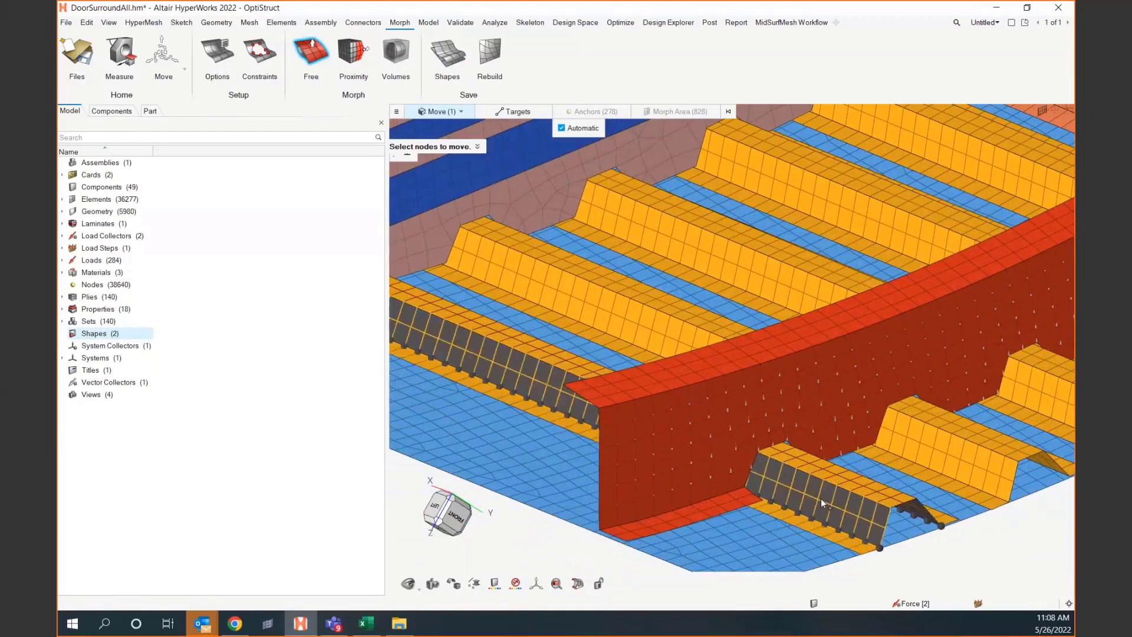
scroll(828, 493, "down", 6)
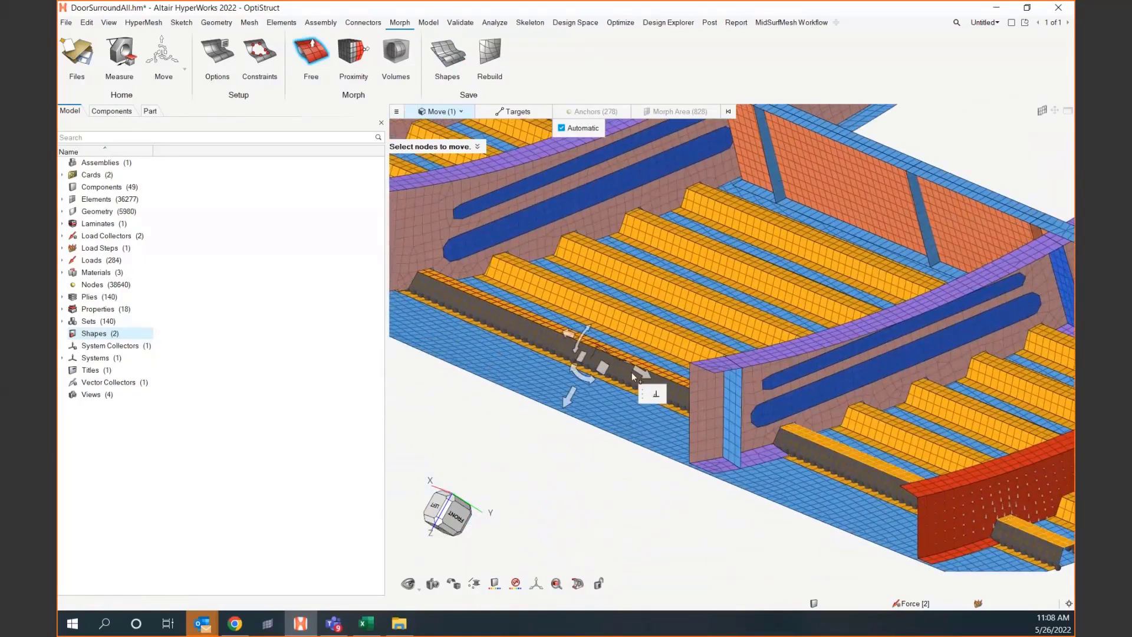
scroll(642, 387, "up", 5)
scroll(642, 387, "up", 3)
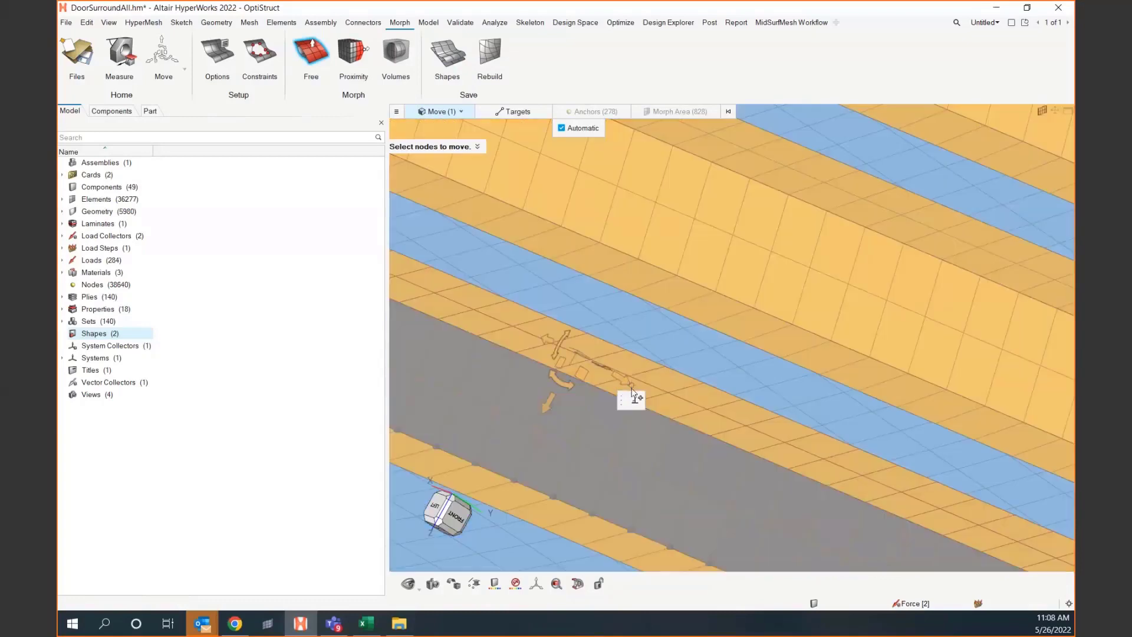
left_click_drag(627, 376, 540, 420)
key("Escape")
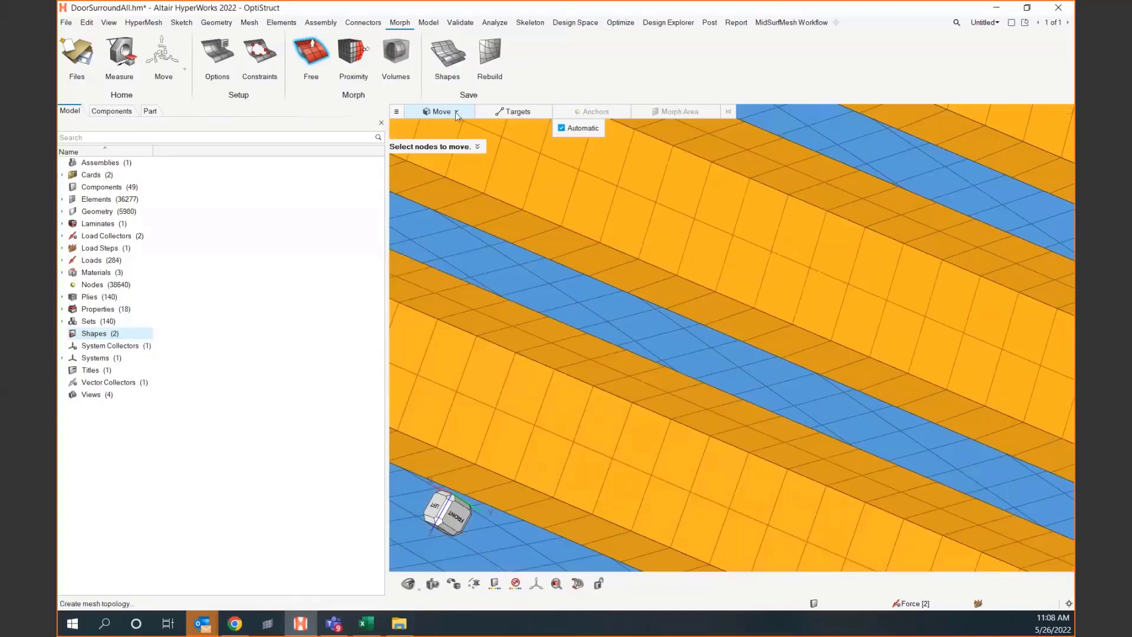
- Reselect the first stringer's upper face, realign the manipulator, and move the face about -11.79 along the manipulator's Y axis
left_click(545, 345)
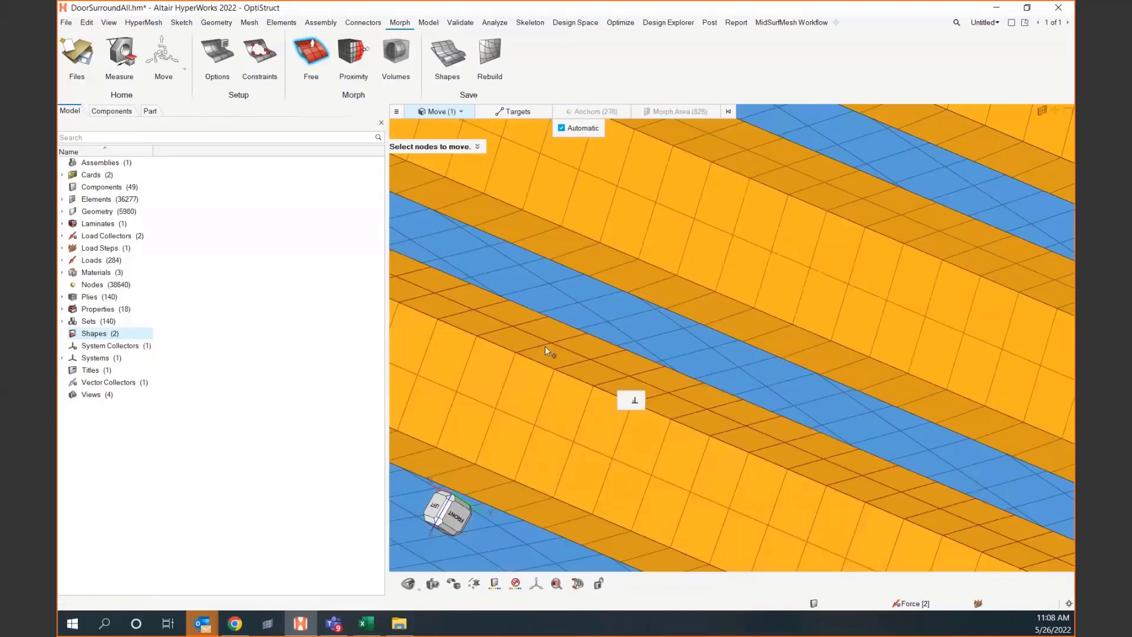
mouse_move(590, 368)
left_mouse_down()
mouse_move(630, 378)
mouse_move(540, 422)
mouse_move(551, 345)
mouse_move(591, 361)
left_mouse_up()
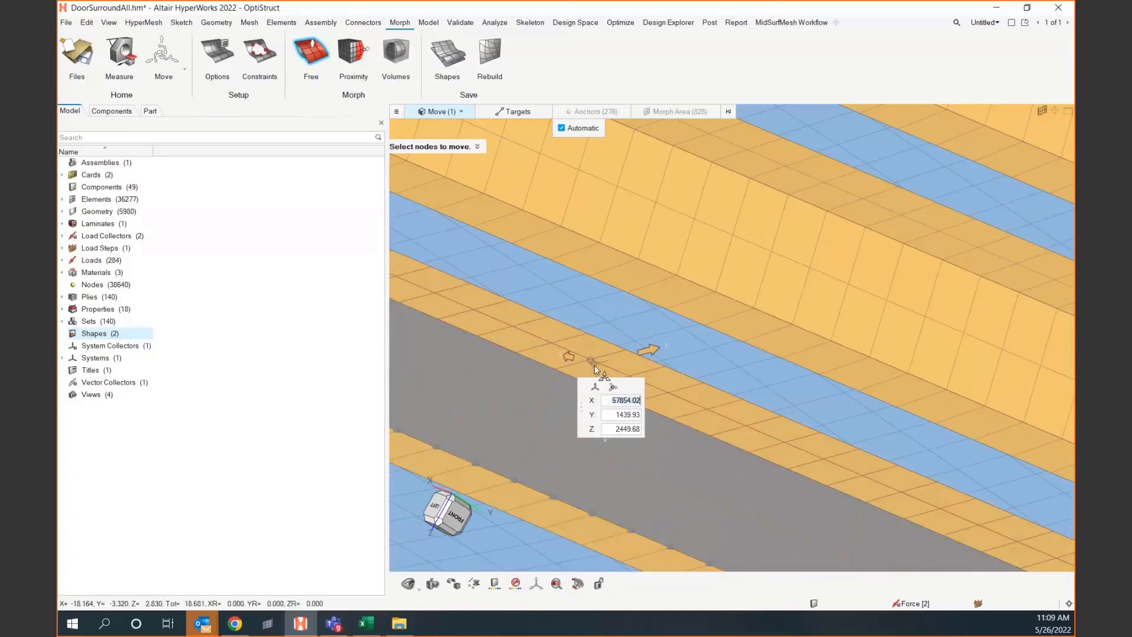
left_click(557, 350)
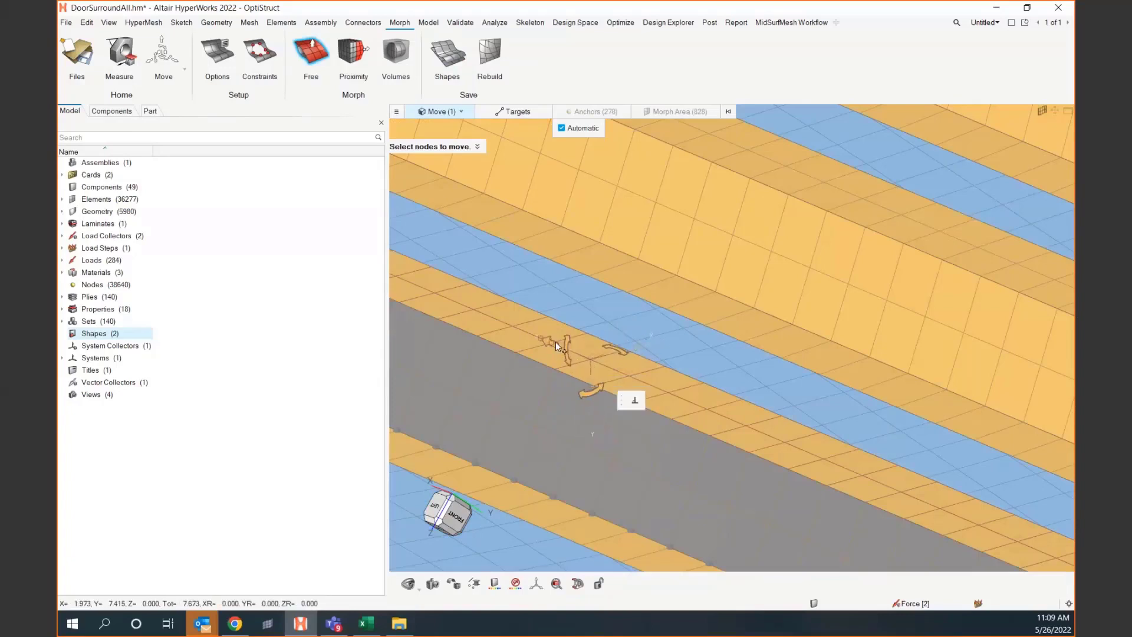
left_click_drag(555, 345, 556, 345)
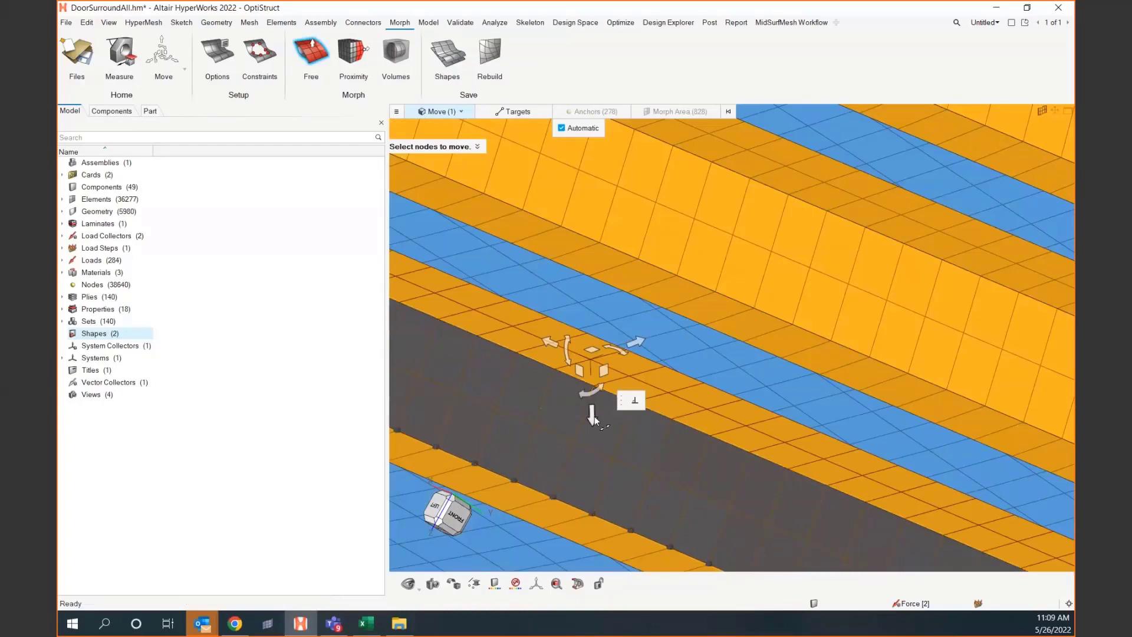
left_click_drag(595, 420, 643, 422)
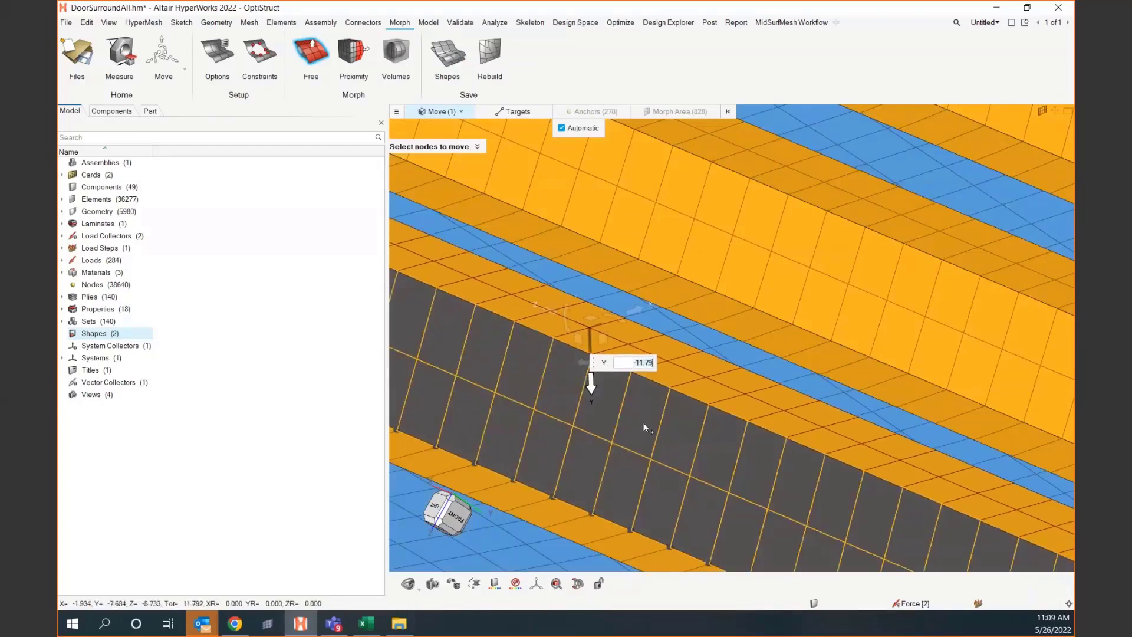
- Save the morph of the stringer's upper face as a shape and exit Free morph
scroll(661, 433, "down", 2)
scroll(661, 434, "down", 2)
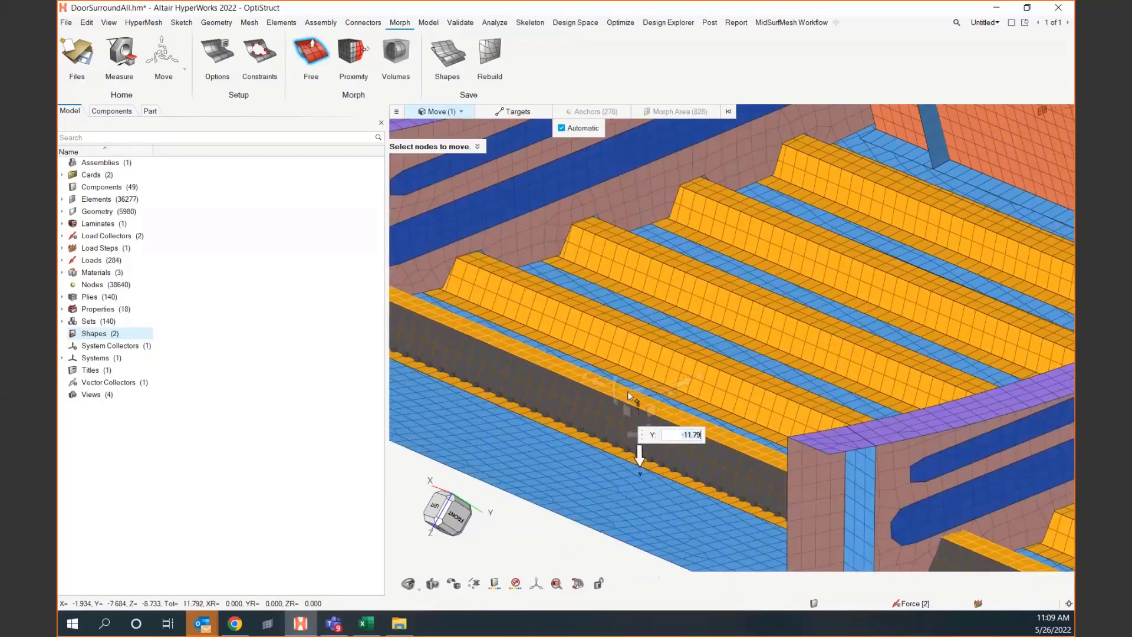
right_click_drag(690, 393, 644, 372)
mouse_move(644, 373)
middle_mouse_down()
mouse_move(623, 383)
mouse_move(626, 371)
middle_mouse_up()
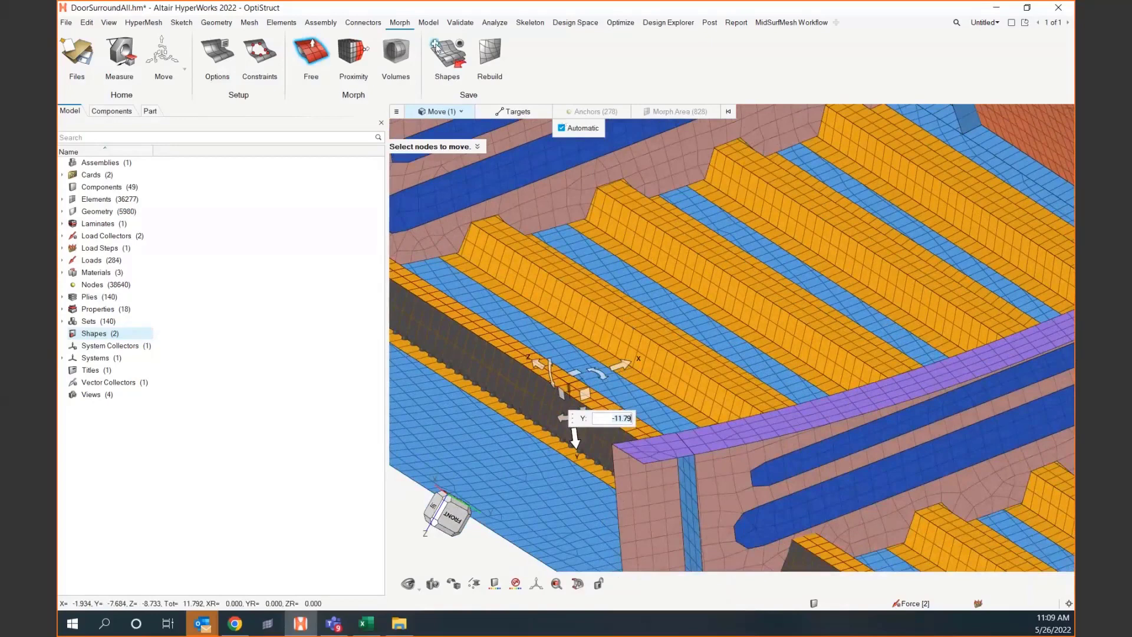
left_click(436, 48)
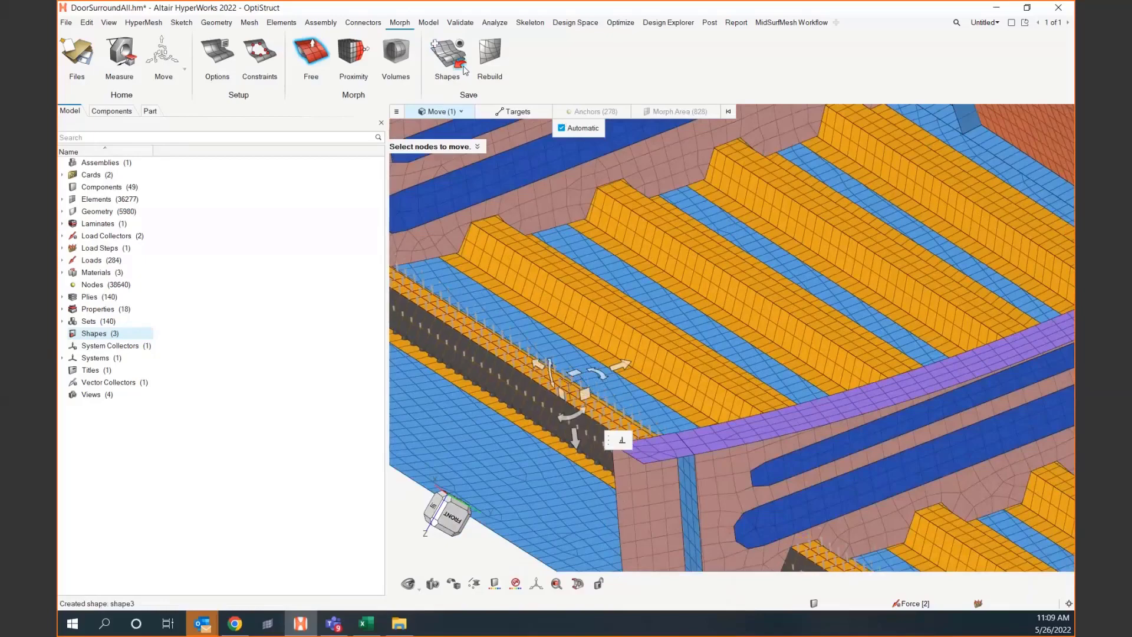
scroll(536, 290, "down", 1)
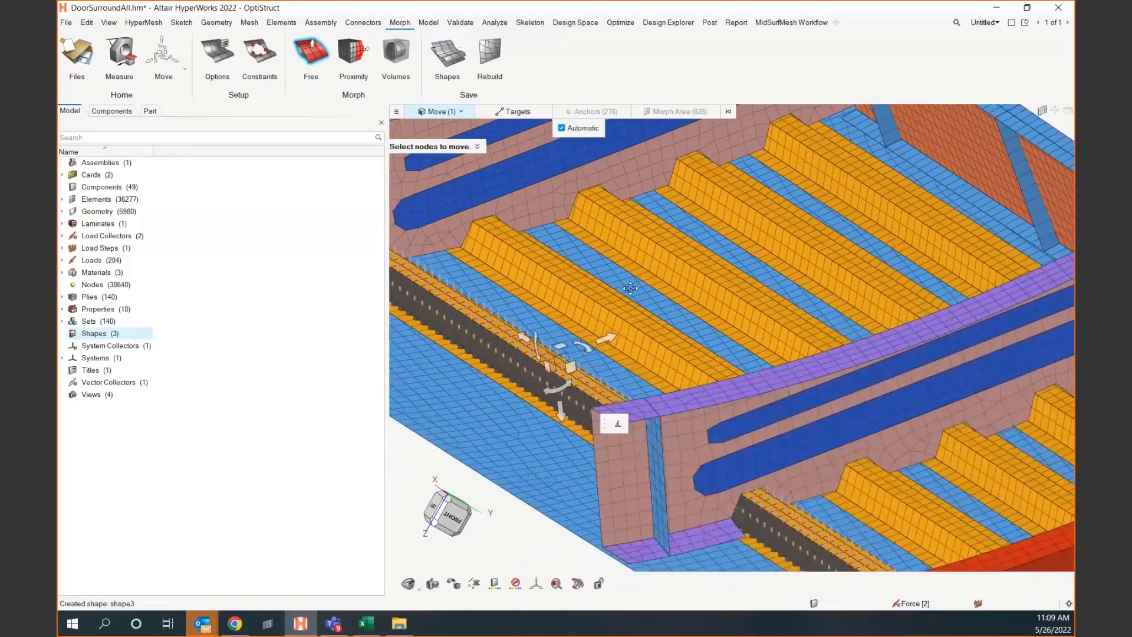
right_click_drag(536, 290, 473, 200)
mouse_move(778, 374)
middle_mouse_down()
mouse_move(761, 330)
mouse_move(759, 371)
middle_mouse_up()
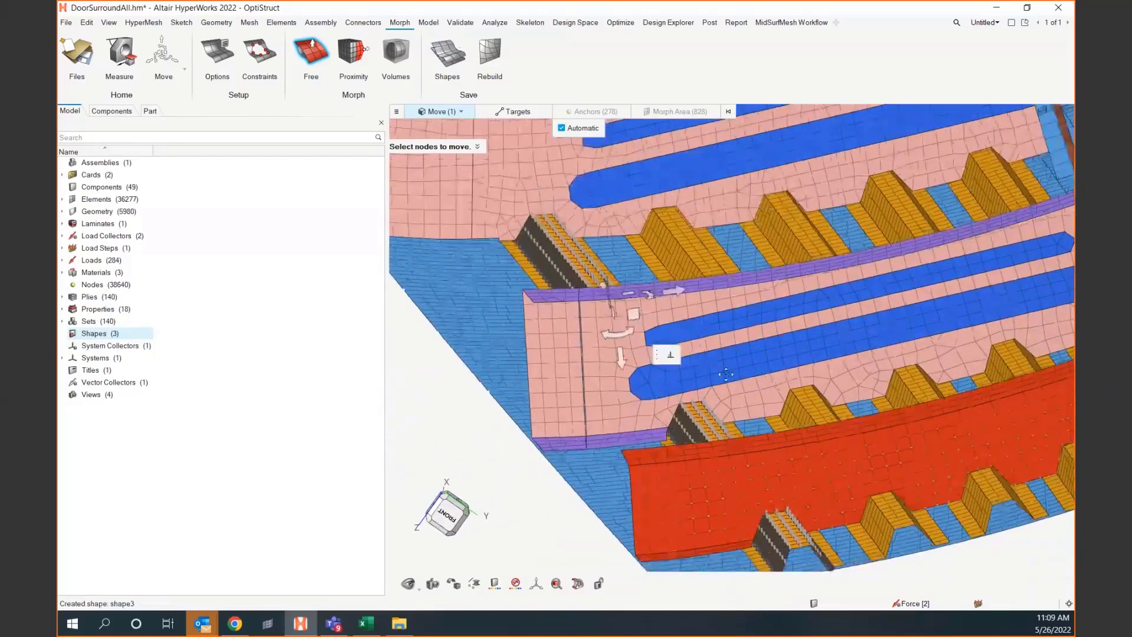
right_click_drag(789, 419, 746, 367)
key("Escape")
key("Escape")
- Examine the saved shape vectors on the red web and the first stringer from several angles and in the overall model
right_click_drag(816, 403, 700, 435)
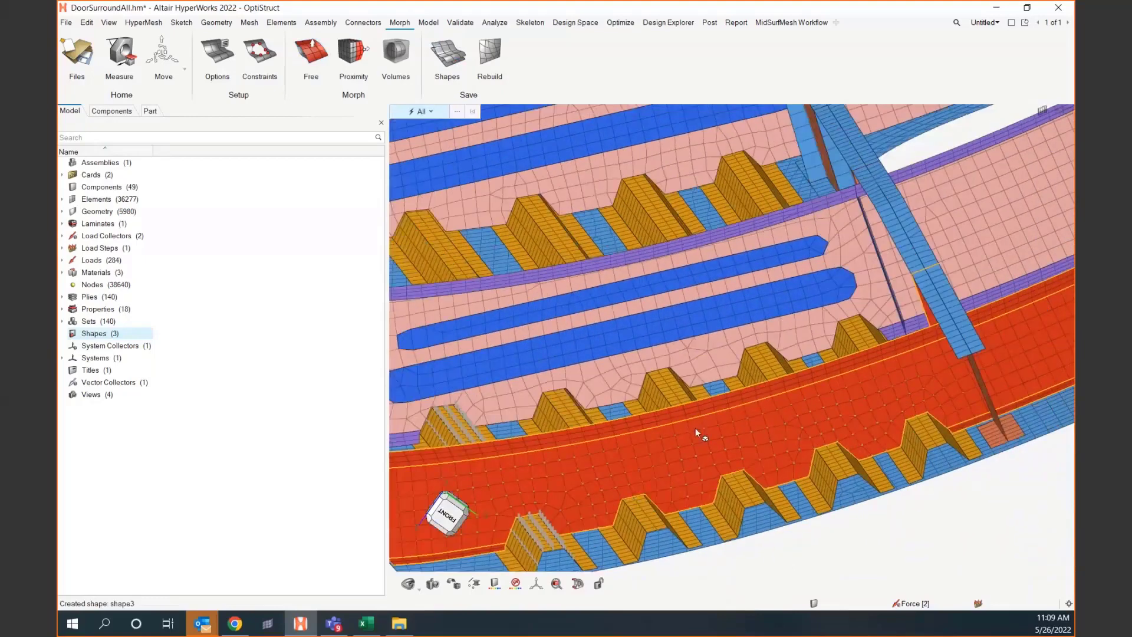
middle_click_drag(769, 420, 790, 437)
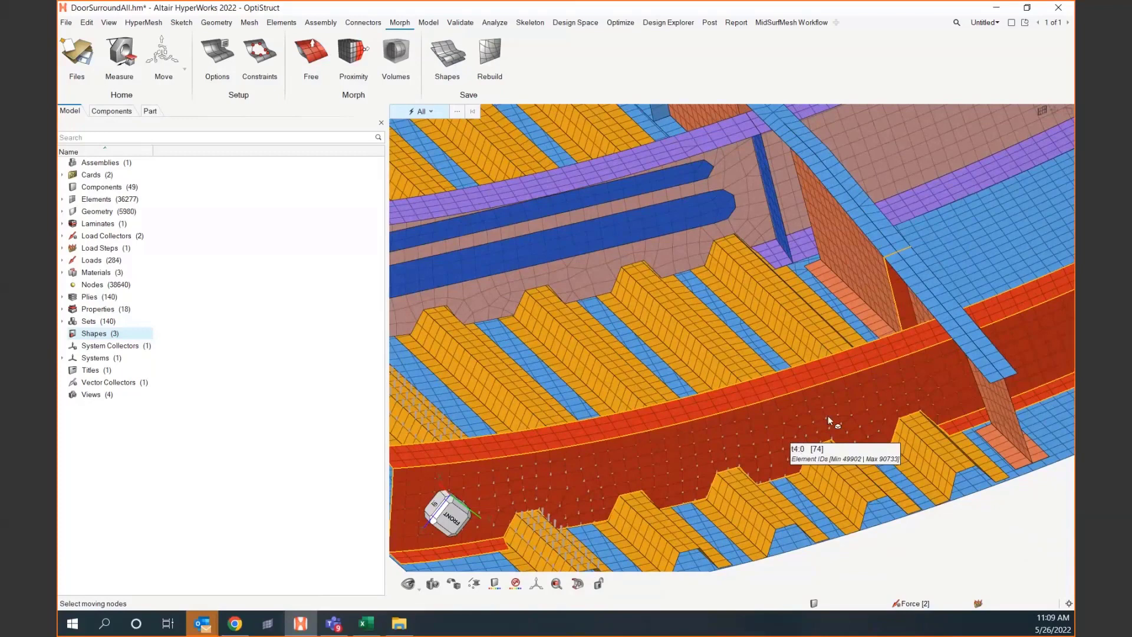
middle_click_drag(828, 415, 627, 478)
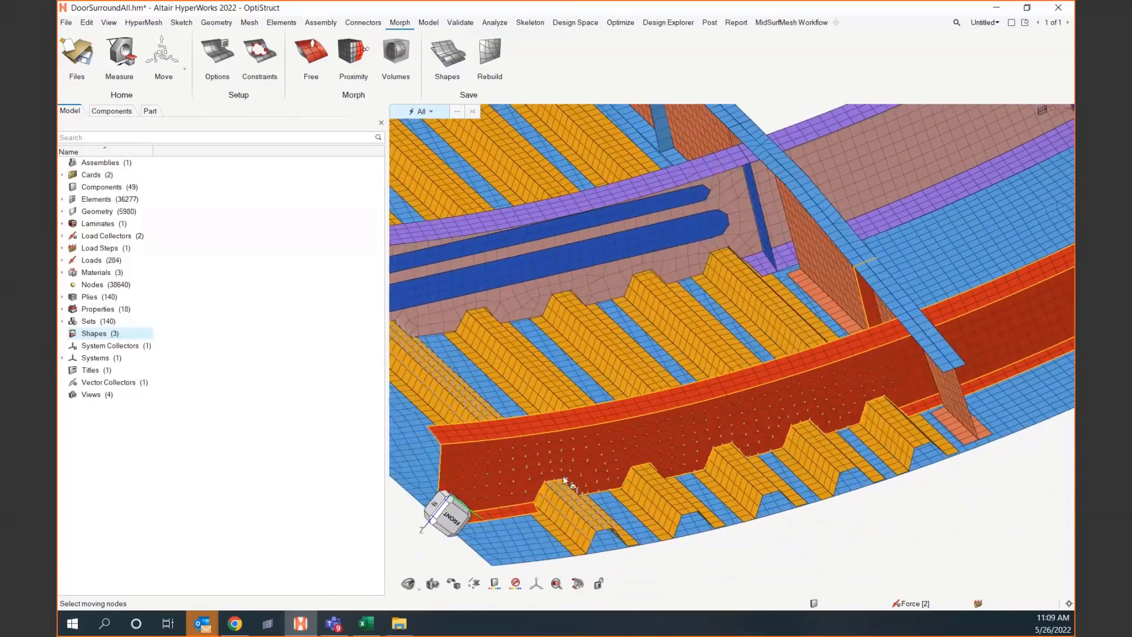
mouse_move(557, 466)
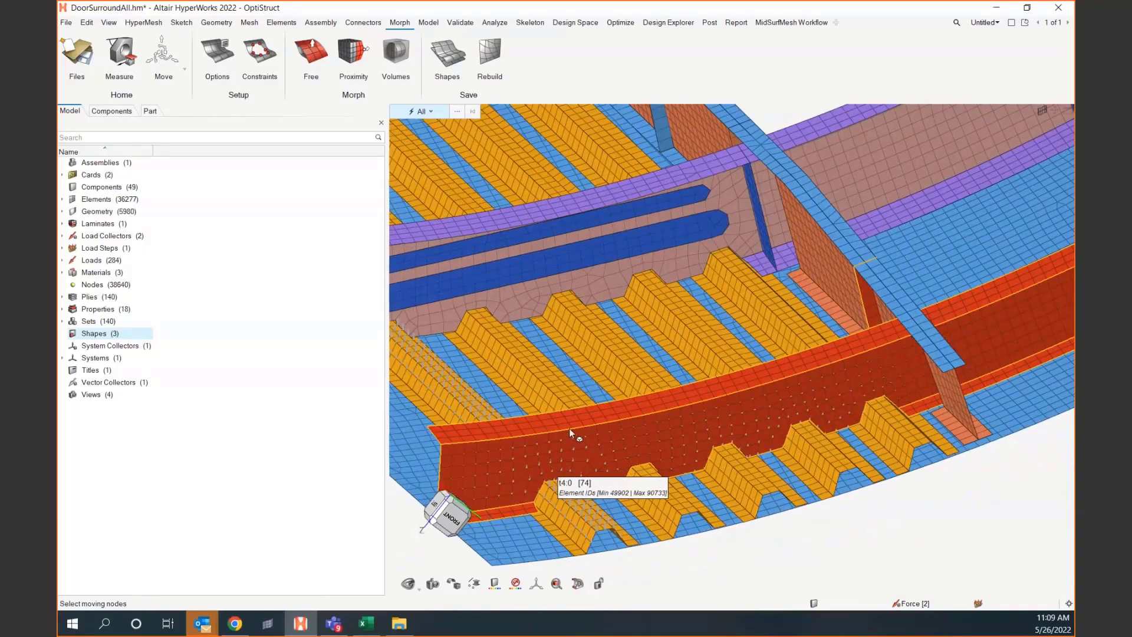
scroll(590, 520, "up", 6)
scroll(590, 520, "down", 3)
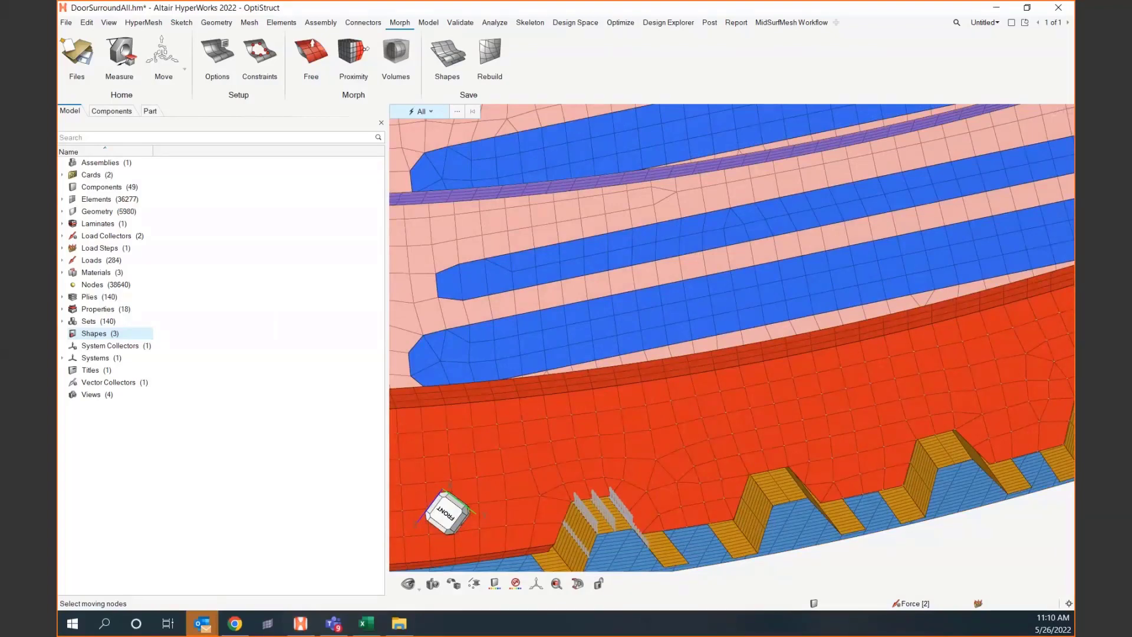
right_click_drag(577, 456, 614, 425)
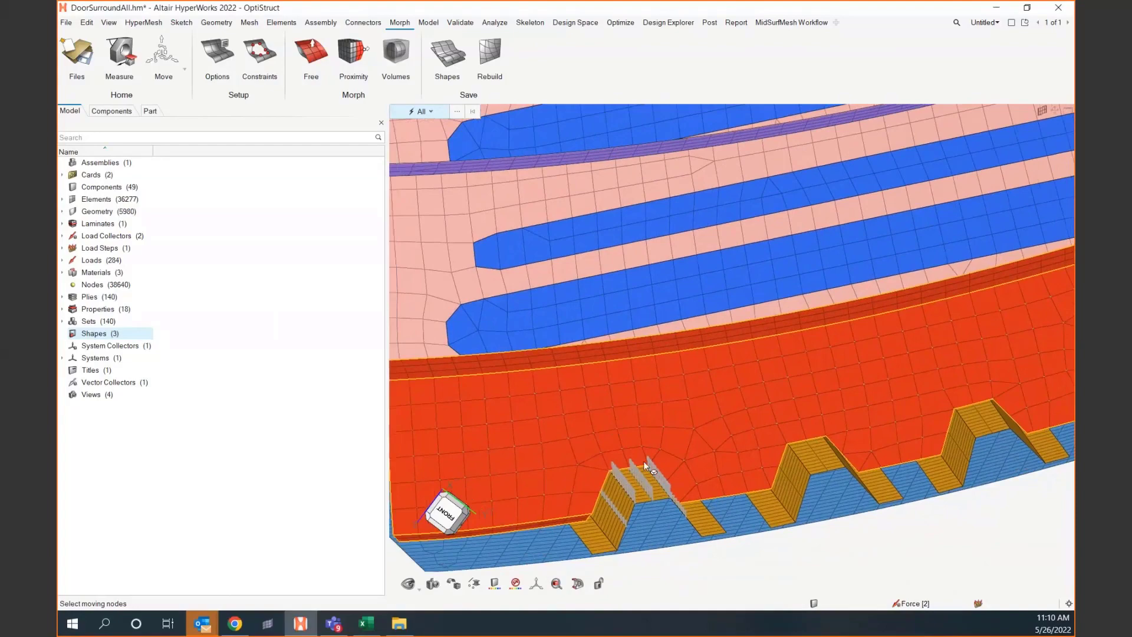
scroll(642, 461, "down", 3)
middle_click_drag(631, 466, 647, 474)
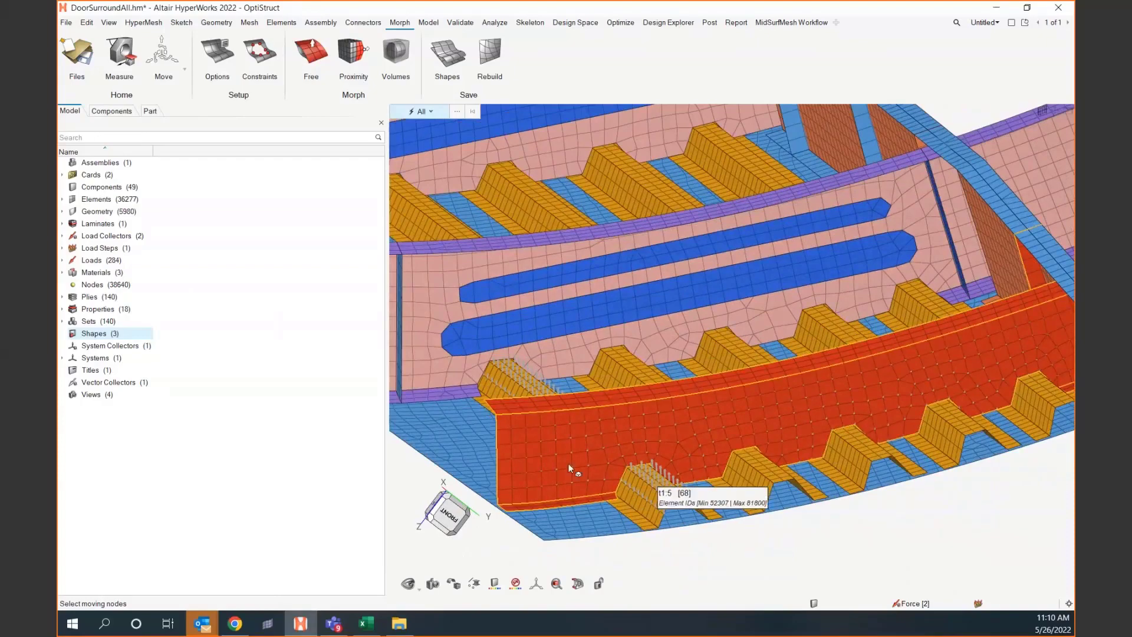
scroll(671, 335, "down", 5)
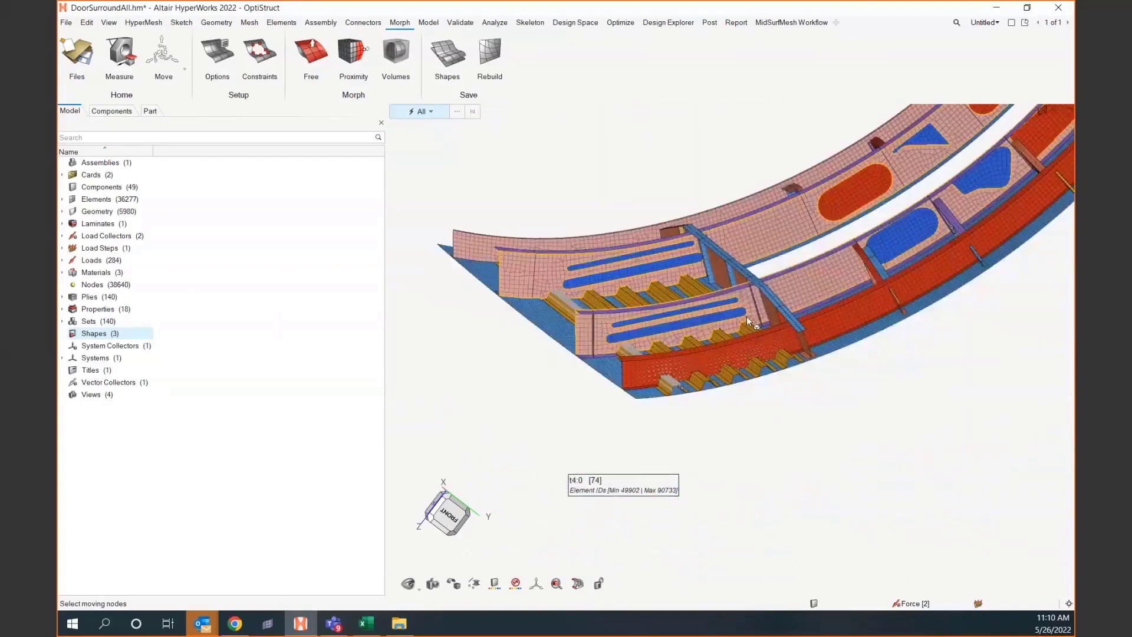
- Restart Free morph with Nodes as the moving entity and select the blue flange's edge node at the stiffener end beside the stringer
right_click_drag(767, 298, 706, 376)
mouse_move(706, 376)
middle_mouse_down()
mouse_move(715, 411)
mouse_move(597, 409)
middle_mouse_up()
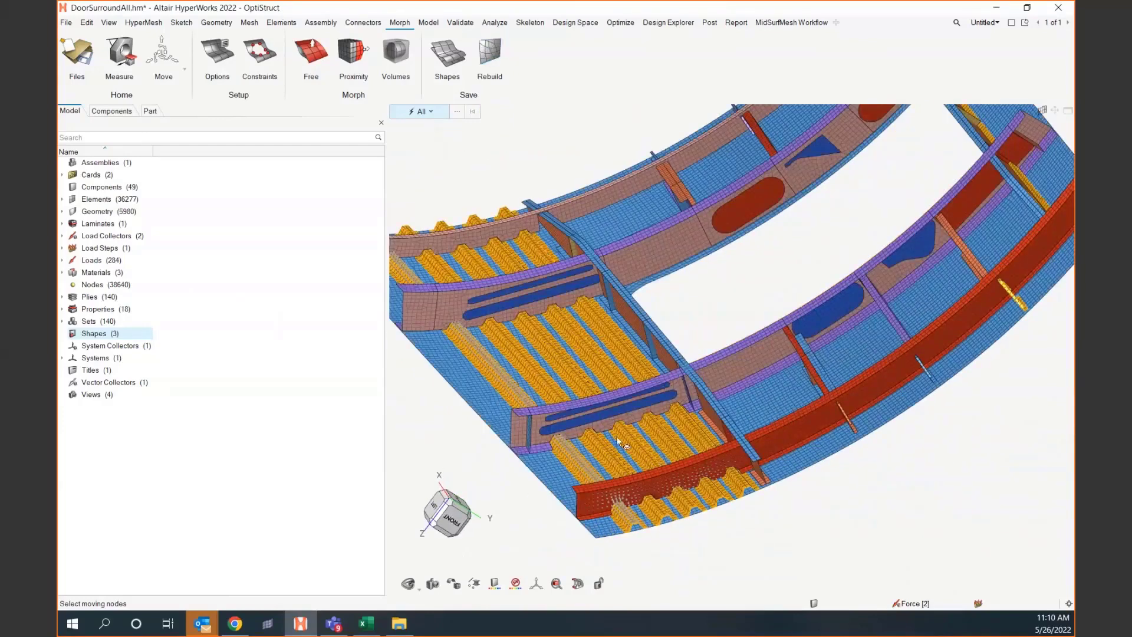
right_click_drag(799, 380, 795, 400)
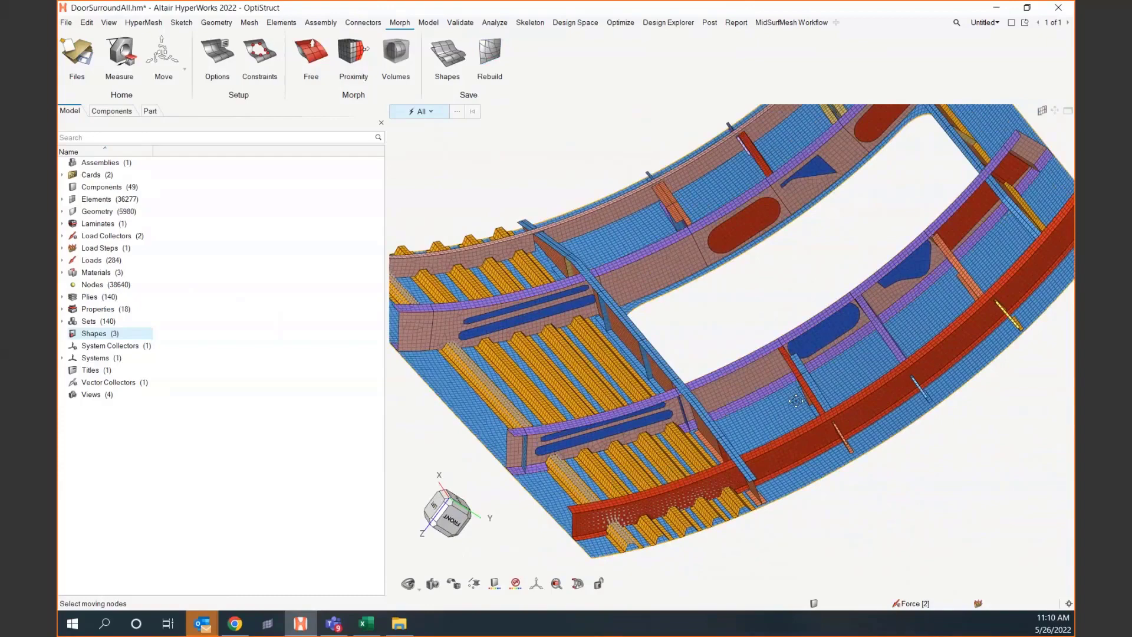
mouse_move(796, 401)
left_mouse_down("ctrl")
mouse_move(806, 406)
mouse_move(785, 407)
left_mouse_up("ctrl")
left_click(310, 53)
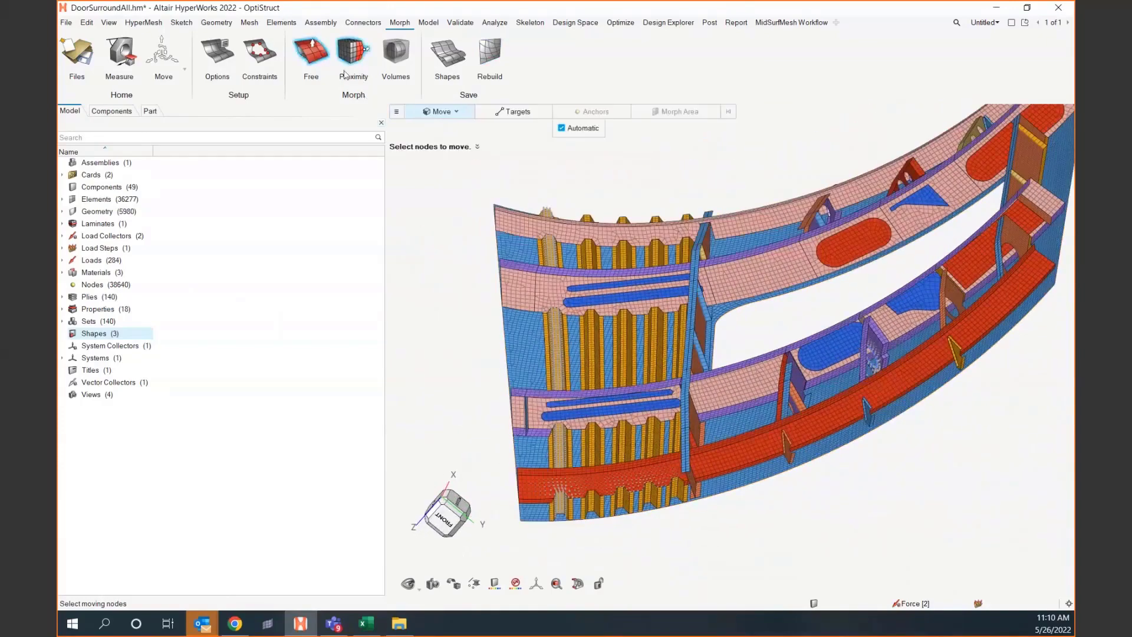
left_click(456, 112)
left_click(434, 134)
scroll(638, 263, "up", 6)
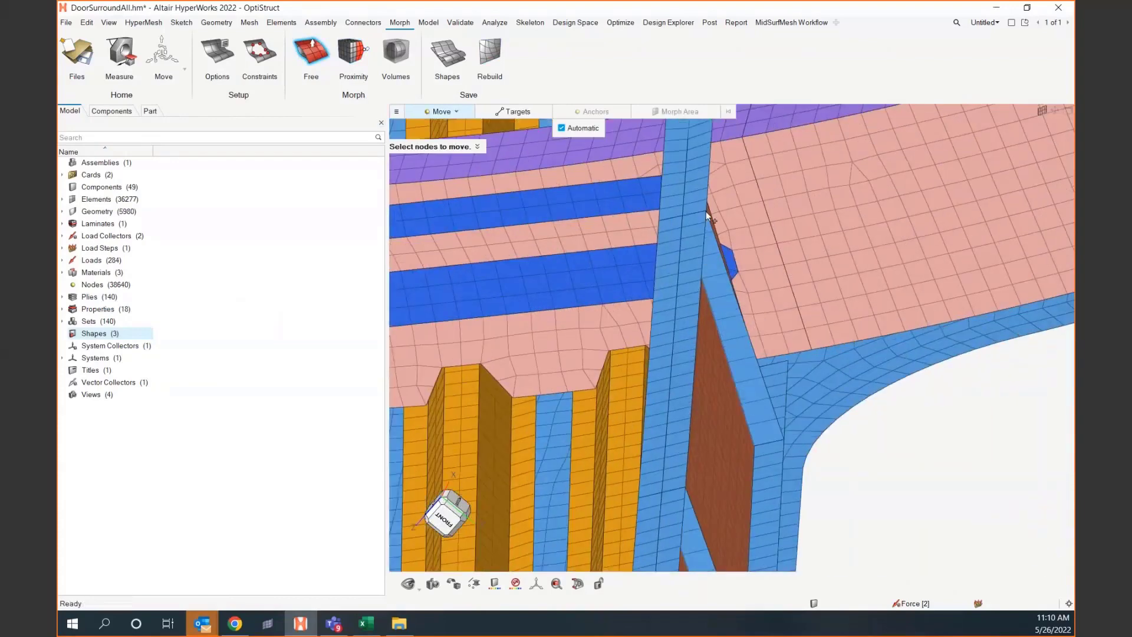
left_click(706, 211)
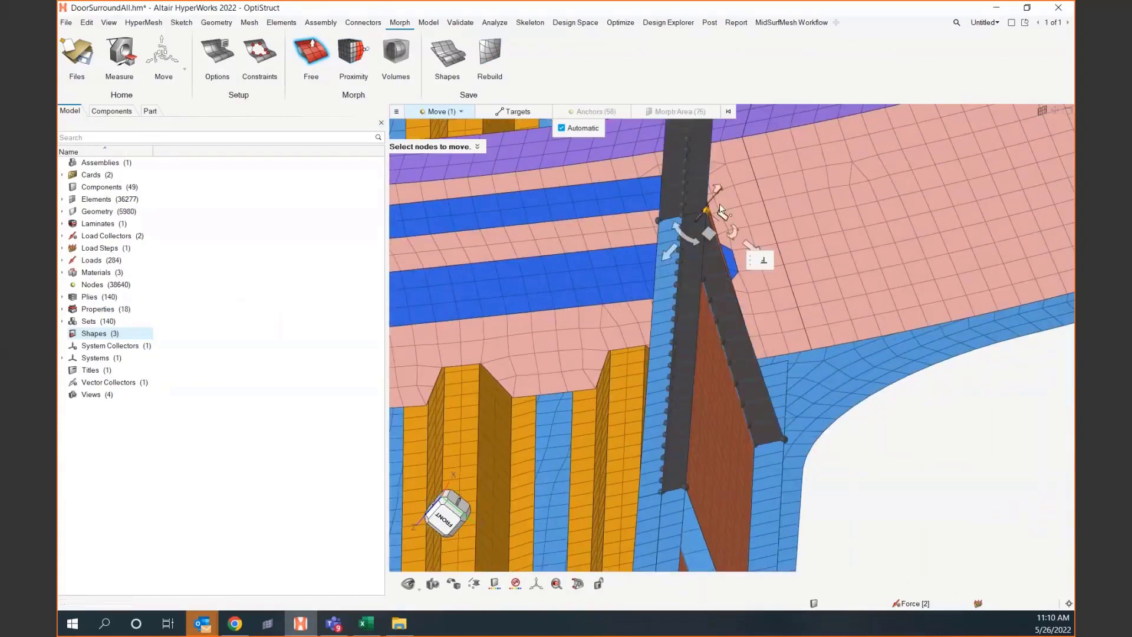
- Try moving the selected flange node about 33.84 along the manipulator's Y axis
left_click(744, 248)
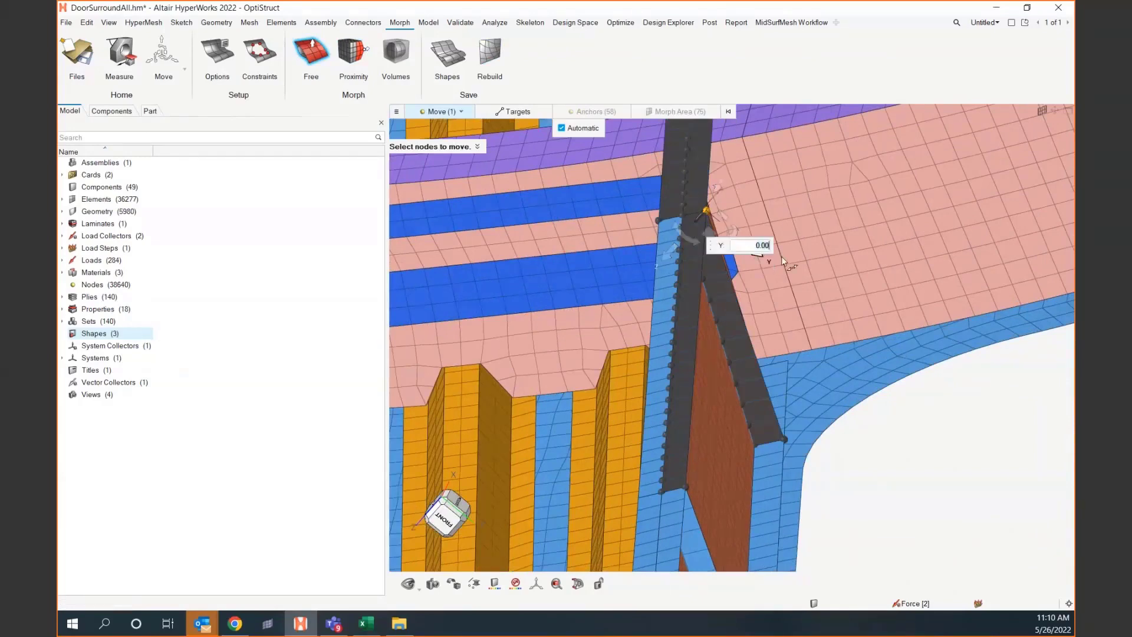
left_click_drag(782, 257, 798, 276)
middle_click_drag(911, 374, 854, 406)
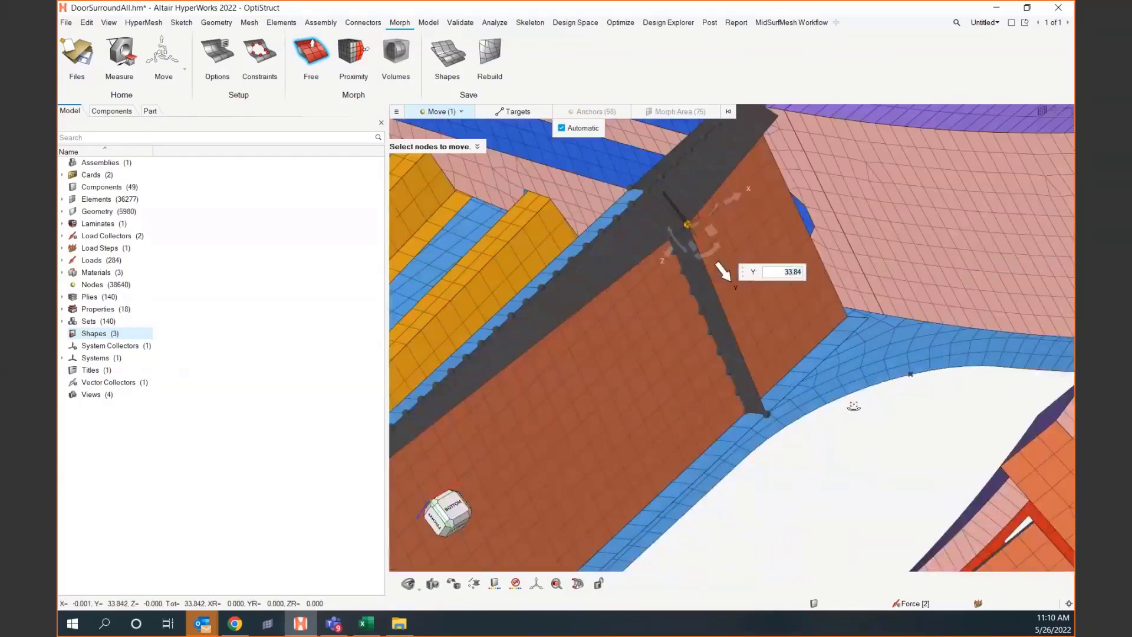
right_click_drag(854, 406, 895, 389)
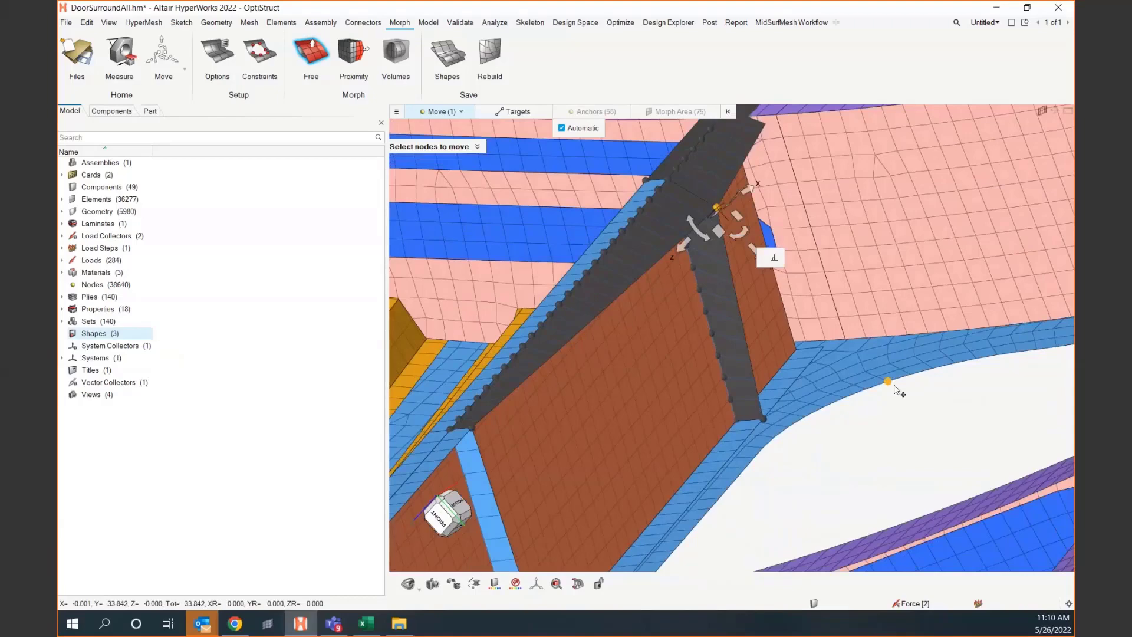
middle_click(898, 390)
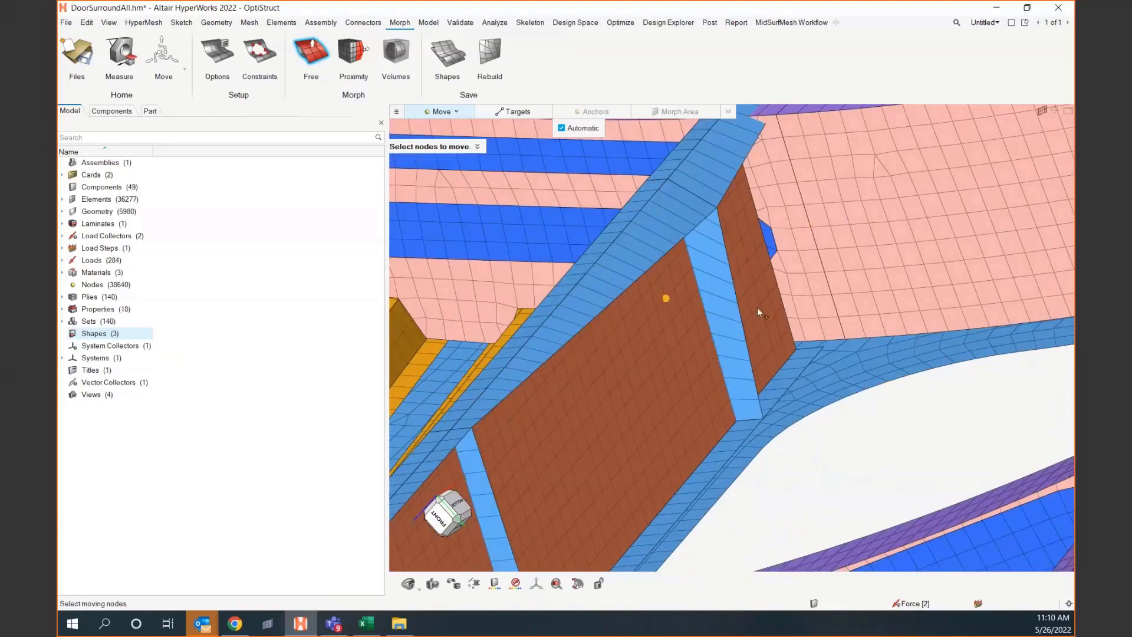
- Undo the flange node morph and exit Free morph
key("ctrl+z")
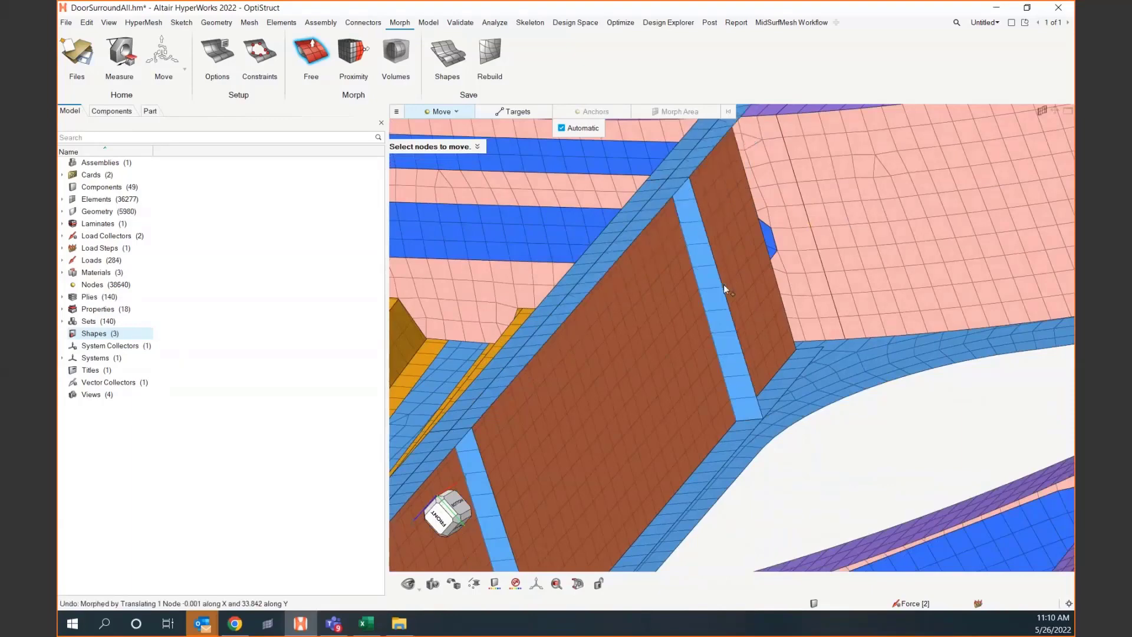
key("Escape")
right_click_drag(858, 448, 798, 405)
scroll(799, 405, "down", 3)
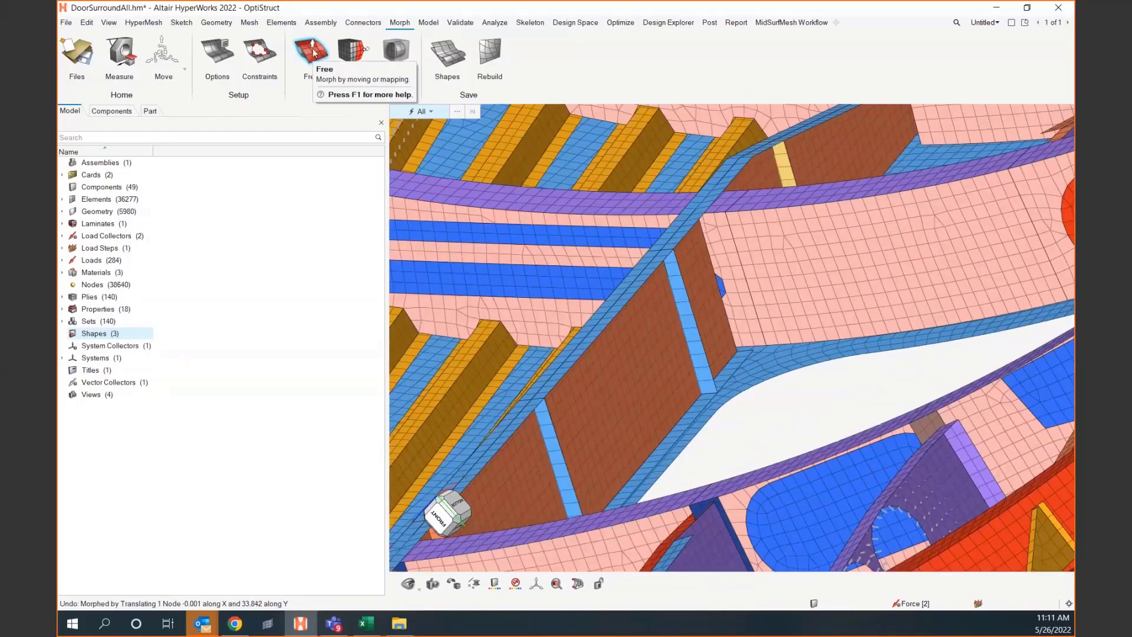
- Start Proximity morph with edges as the moving entity and select one long edge of the blue stiffener on the brown web
left_click(356, 56)
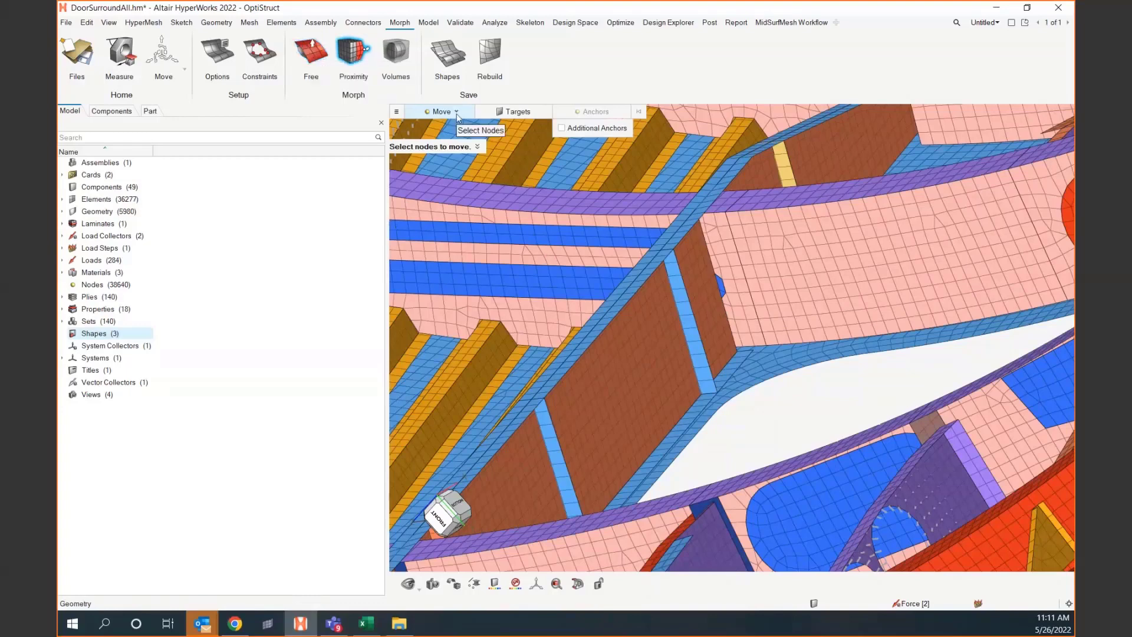
left_click(437, 114)
left_click(434, 147)
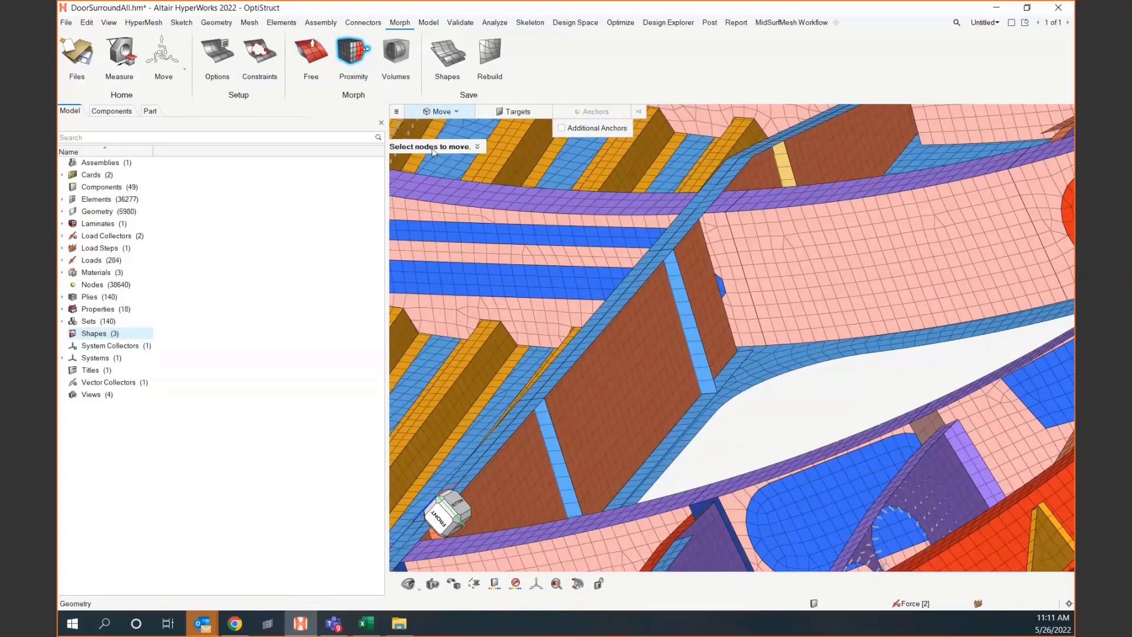
right_click_drag(607, 399, 630, 279)
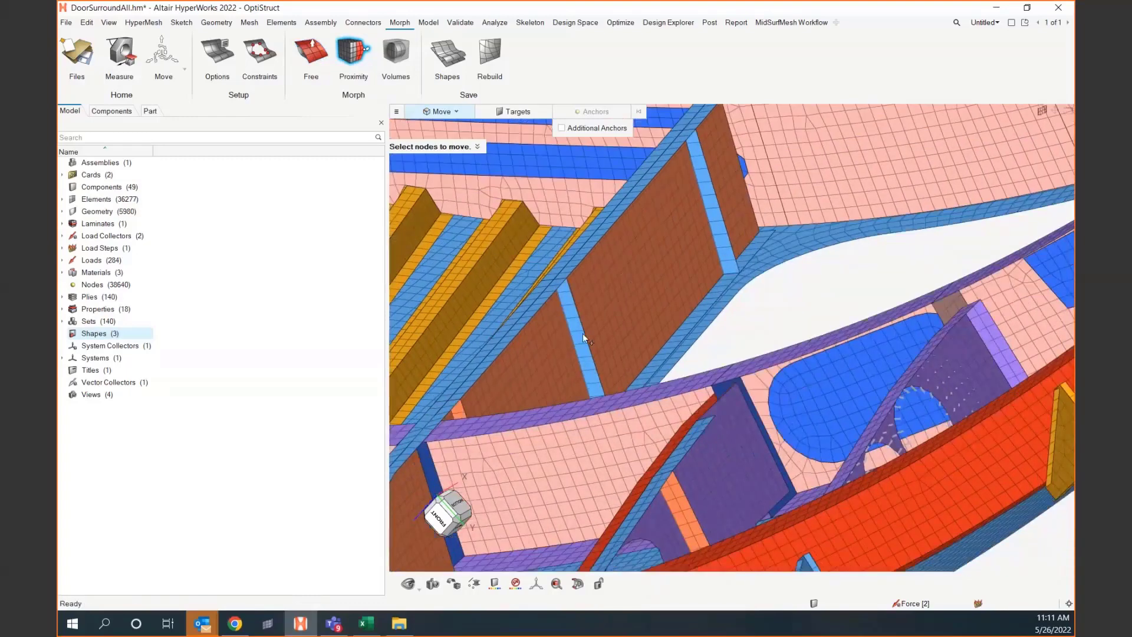
left_click(584, 337)
scroll(584, 338, "up", 3)
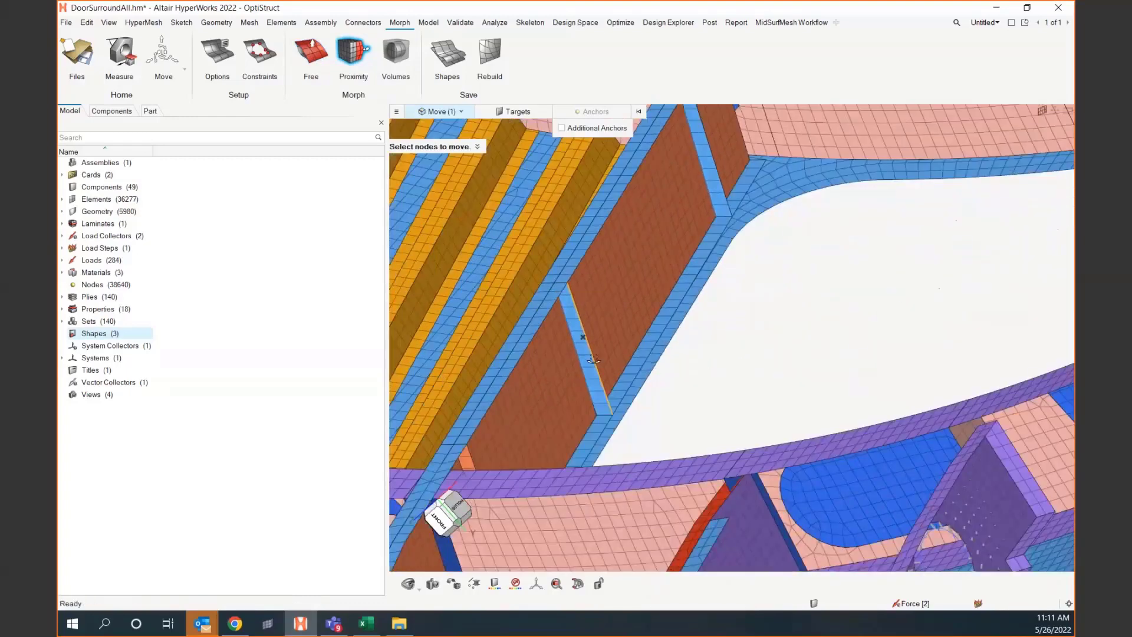
mouse_move(687, 348)
middle_mouse_down()
mouse_move(673, 359)
mouse_move(686, 350)
middle_mouse_up()
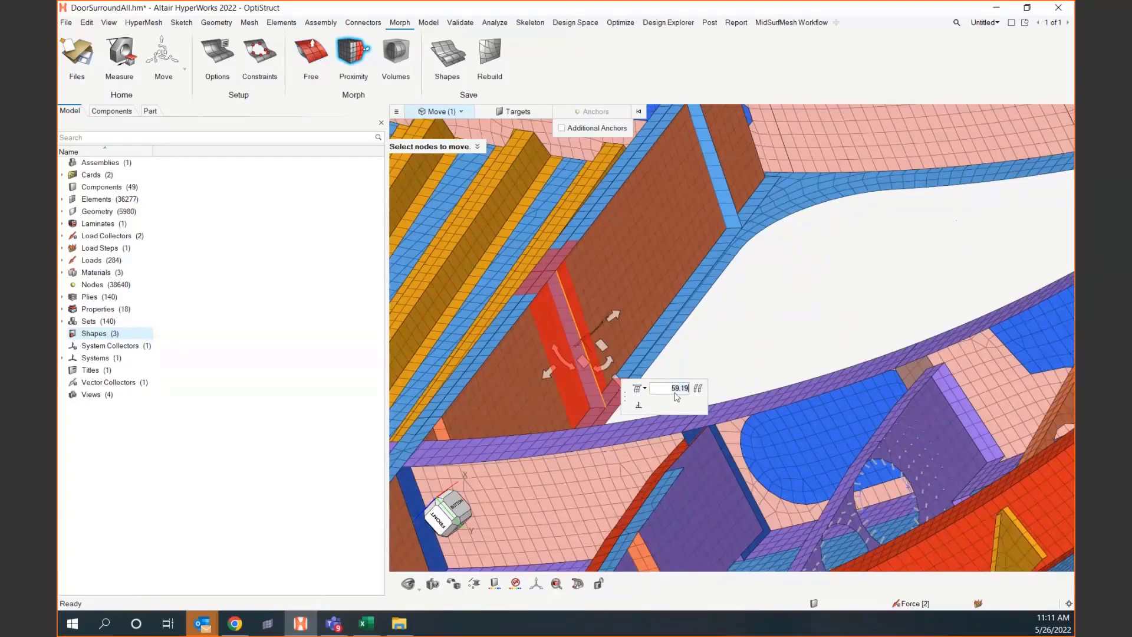
- Set the morph's proximity distance around the selected stiffener edge to 40
key("BackSpace")
key("BackSpace")
key("BackSpace")
key("BackSpace")
key("BackSpace")
type("40")
key("Return")
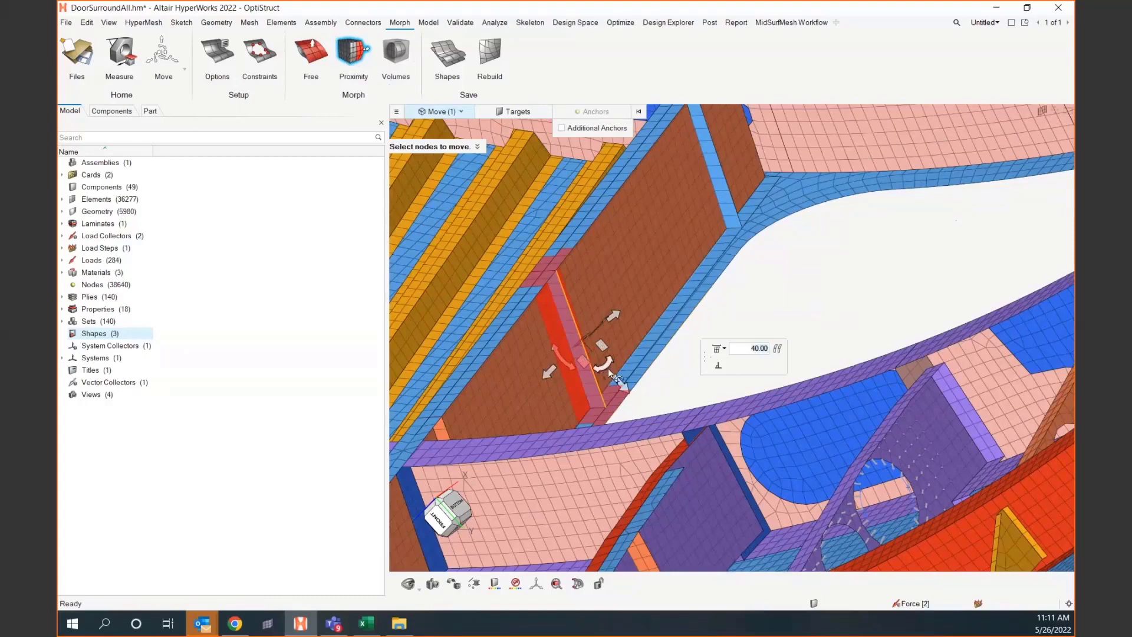
- Reorient the manipulator so its Y axis runs along the selected stiffener edge
left_click_drag(623, 385, 627, 388)
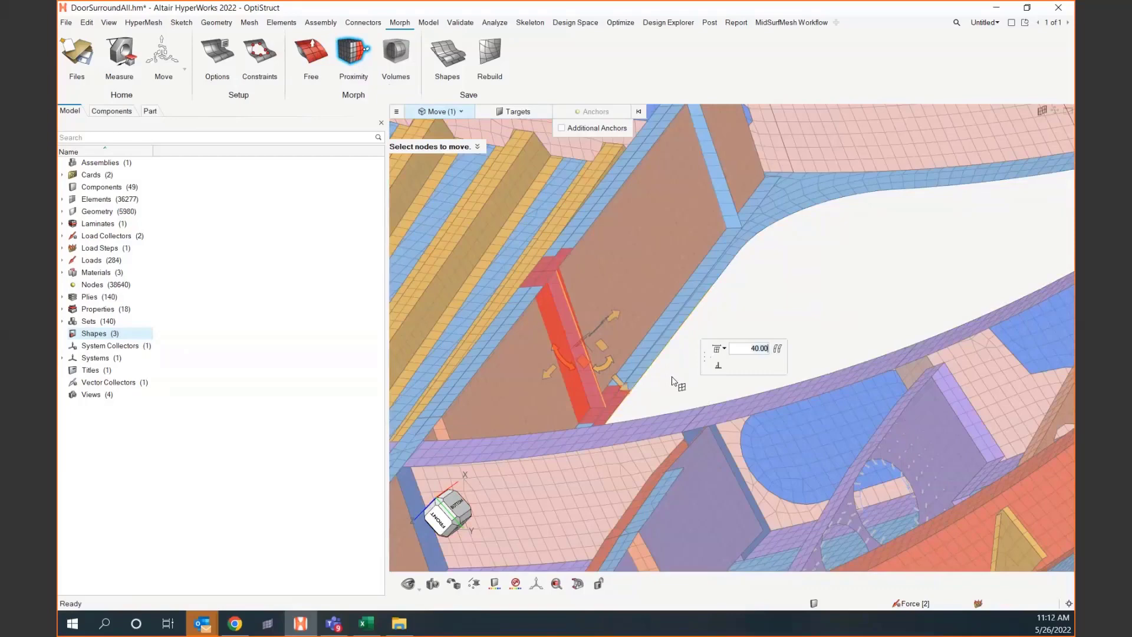
scroll(672, 380, "up", 3)
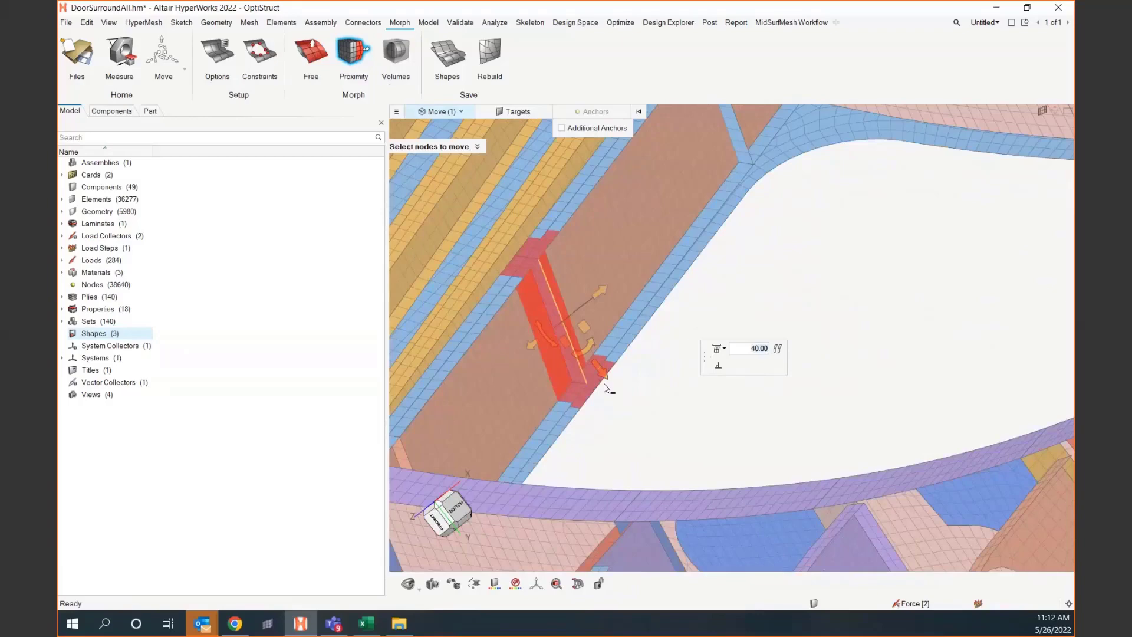
left_click_drag(608, 381, 586, 384)
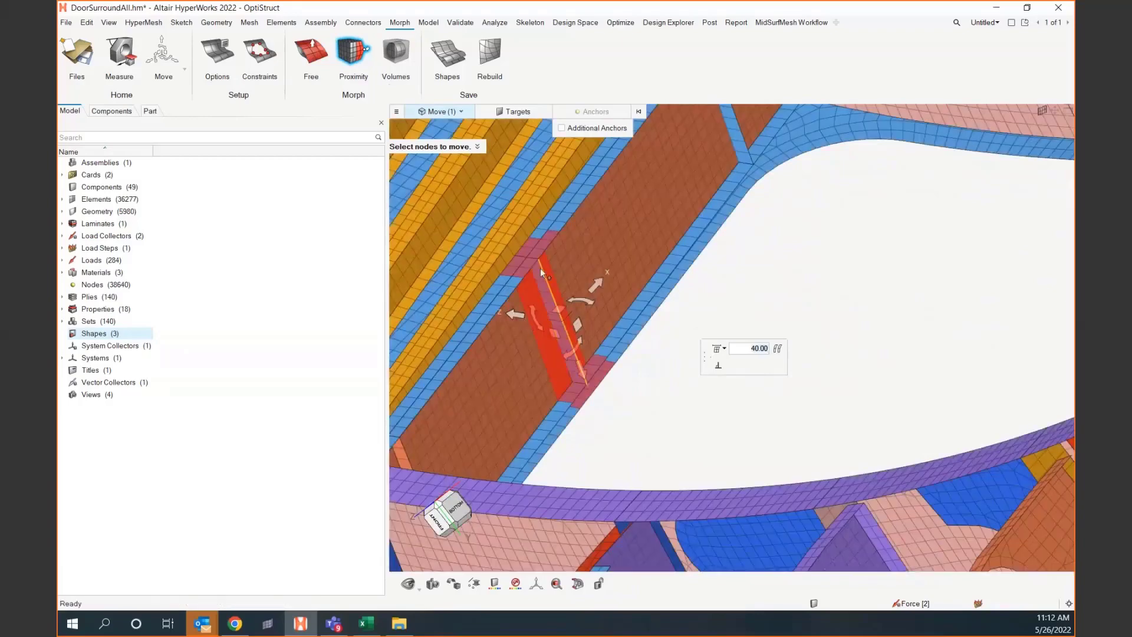
middle_click_drag(590, 347, 569, 261)
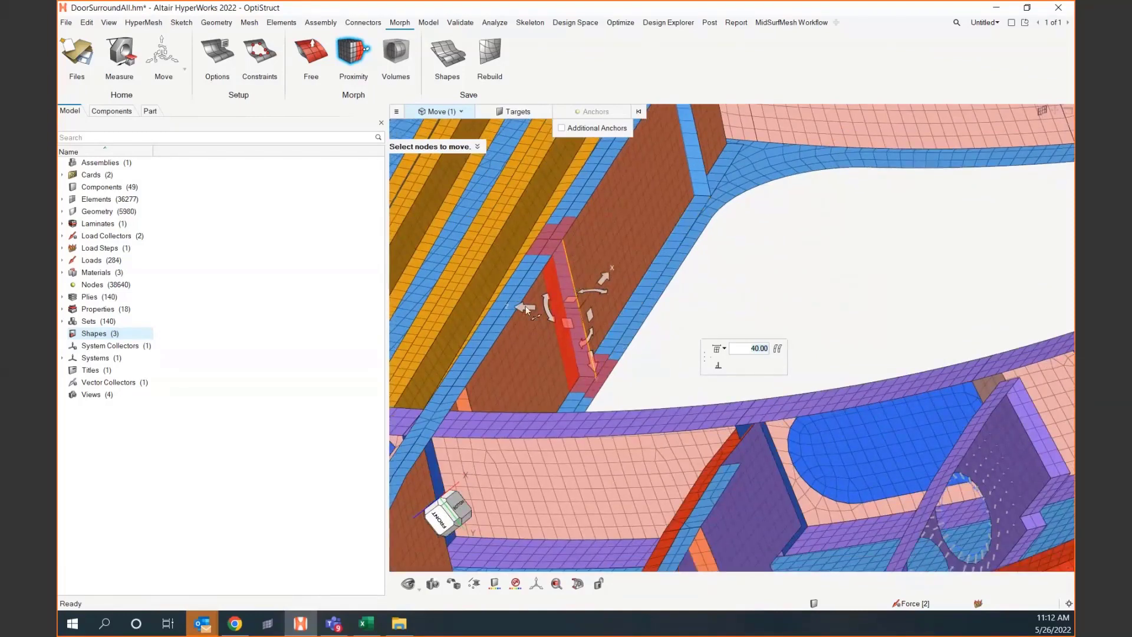
- Move the stiffener edge about -8.12 along the manipulator's Z axis and about 8.67 along its X axis
left_click_drag(524, 306, 530, 308)
scroll(579, 218, "up", 5)
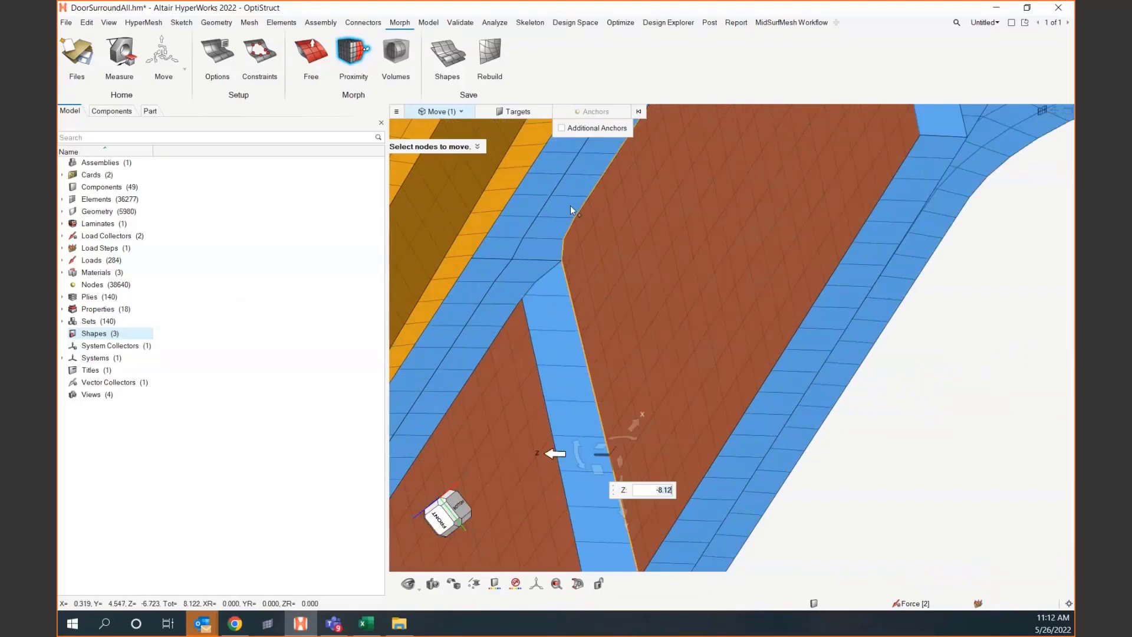
scroll(555, 359, "down", 2)
mouse_move(555, 358)
middle_mouse_down()
mouse_move(536, 365)
mouse_move(542, 324)
mouse_move(545, 367)
mouse_move(577, 382)
middle_mouse_up()
left_click_drag(628, 387, 636, 381)
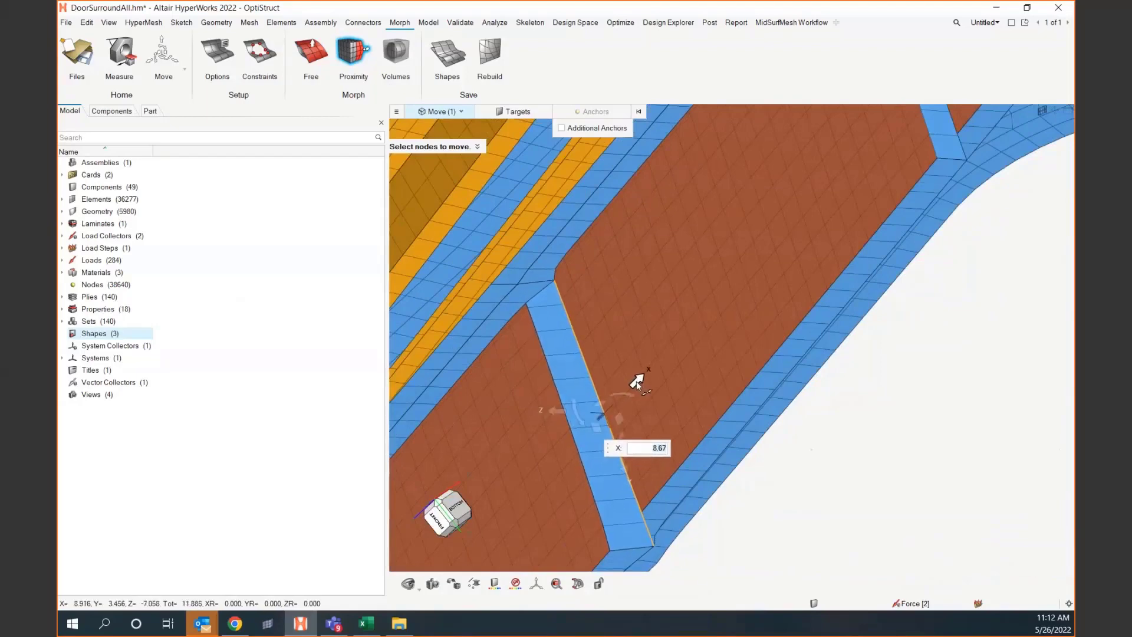
- Add the stiffener's opposite edge to the moving selection and shift both edges about 7.68, followed by -0.80, along the manipulator's X axis
left_click(557, 395)
left_click(557, 395)
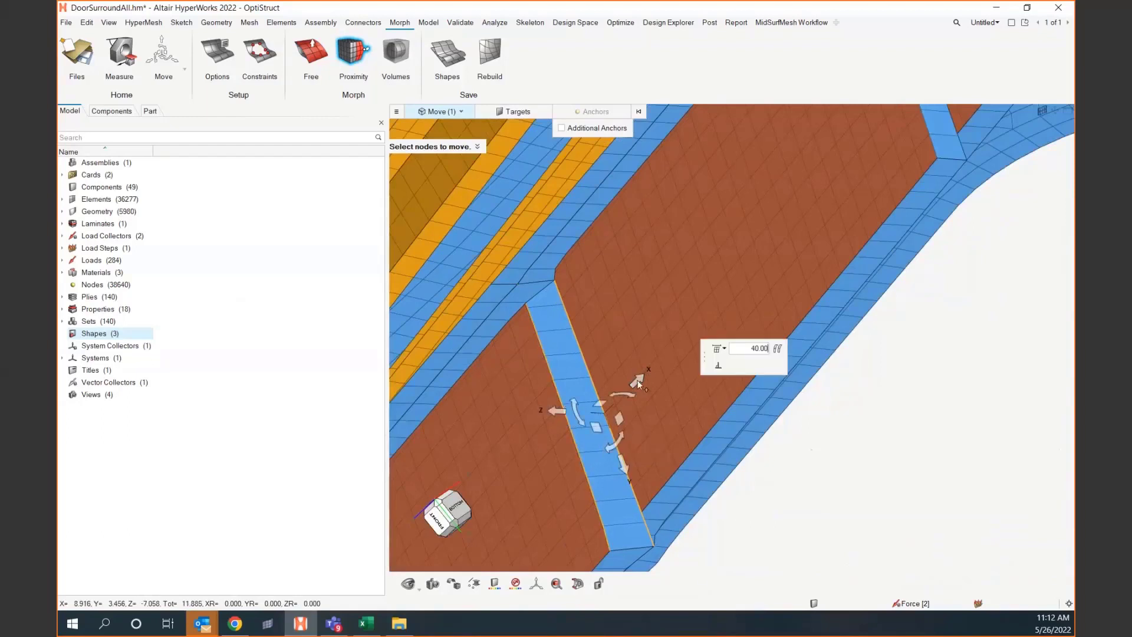
left_click(617, 385)
left_click_drag(618, 384, 623, 376)
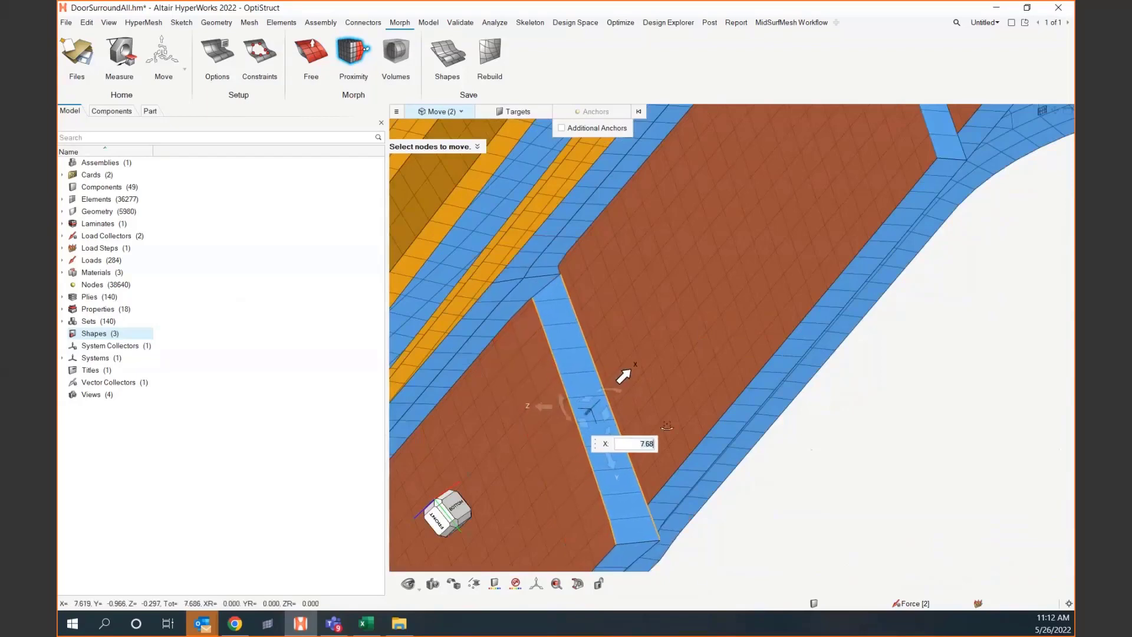
scroll(625, 383, "up", 5)
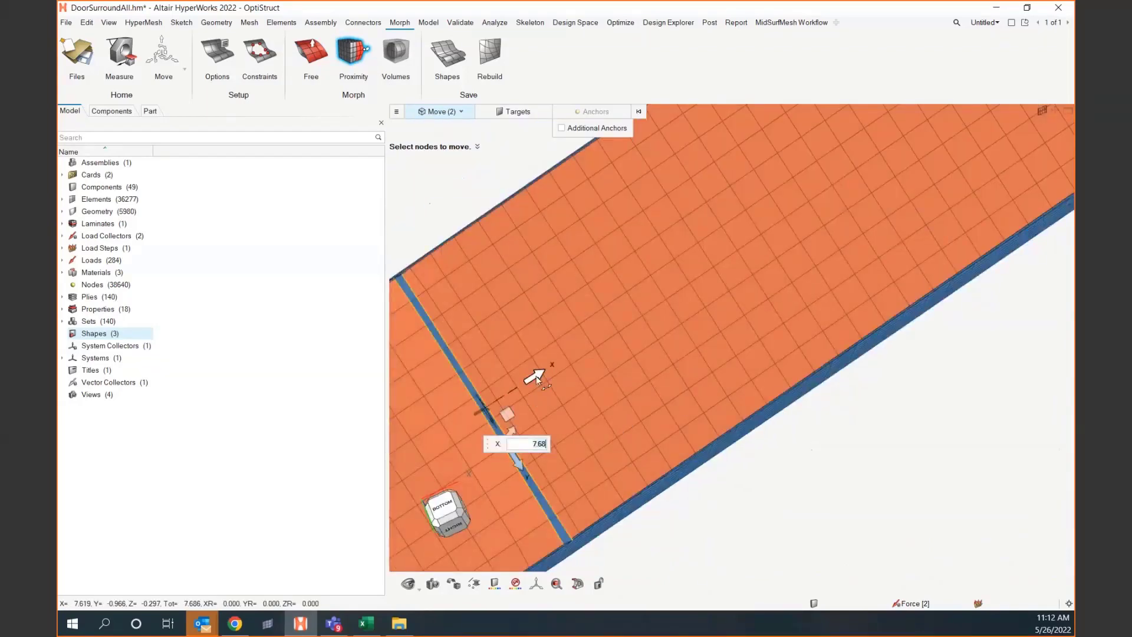
mouse_move(536, 377)
left_mouse_down()
mouse_move(505, 391)
mouse_move(536, 376)
left_mouse_up()
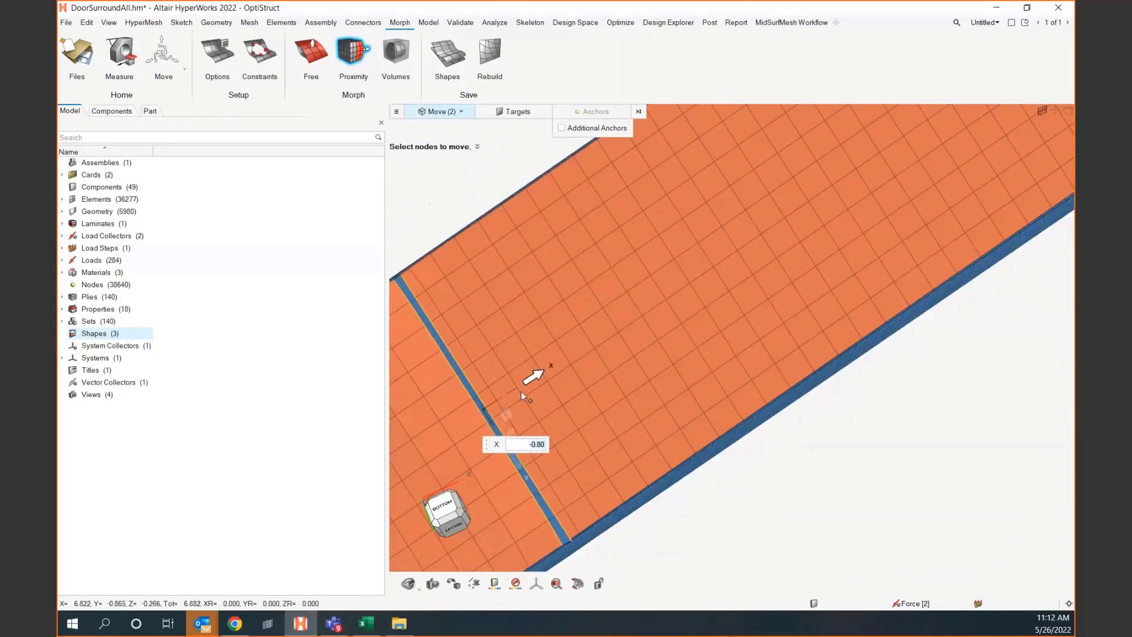
left_click(579, 385)
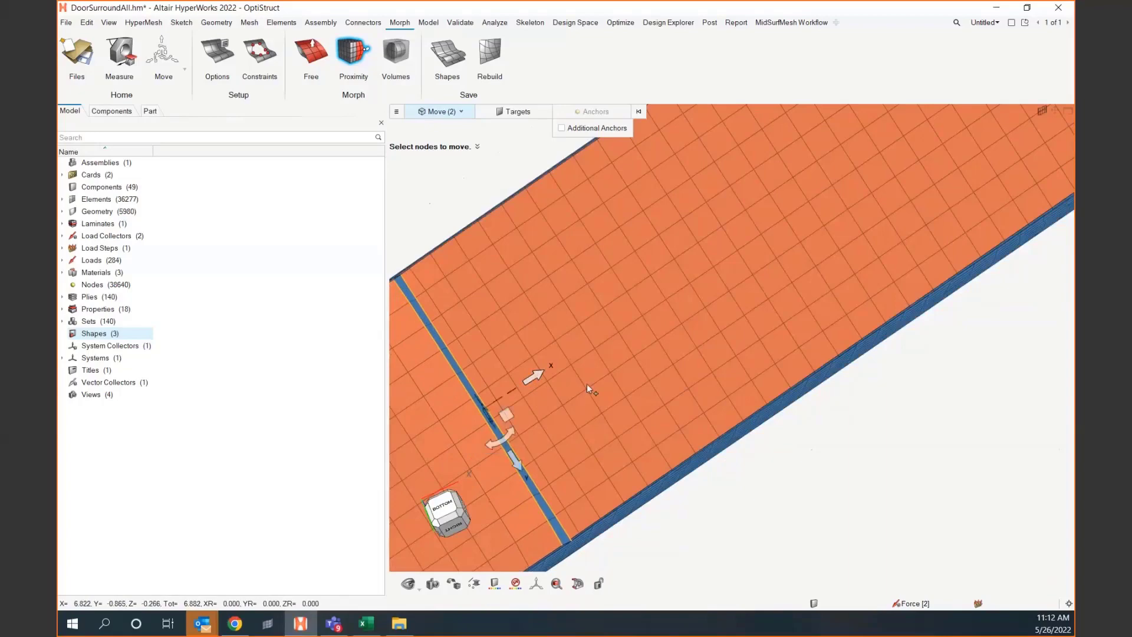
- Save the stiffener's proximity morph as a shape and exit Proximity morph
key("Escape")
scroll(586, 381, "down", 2)
scroll(586, 384, "down", 3)
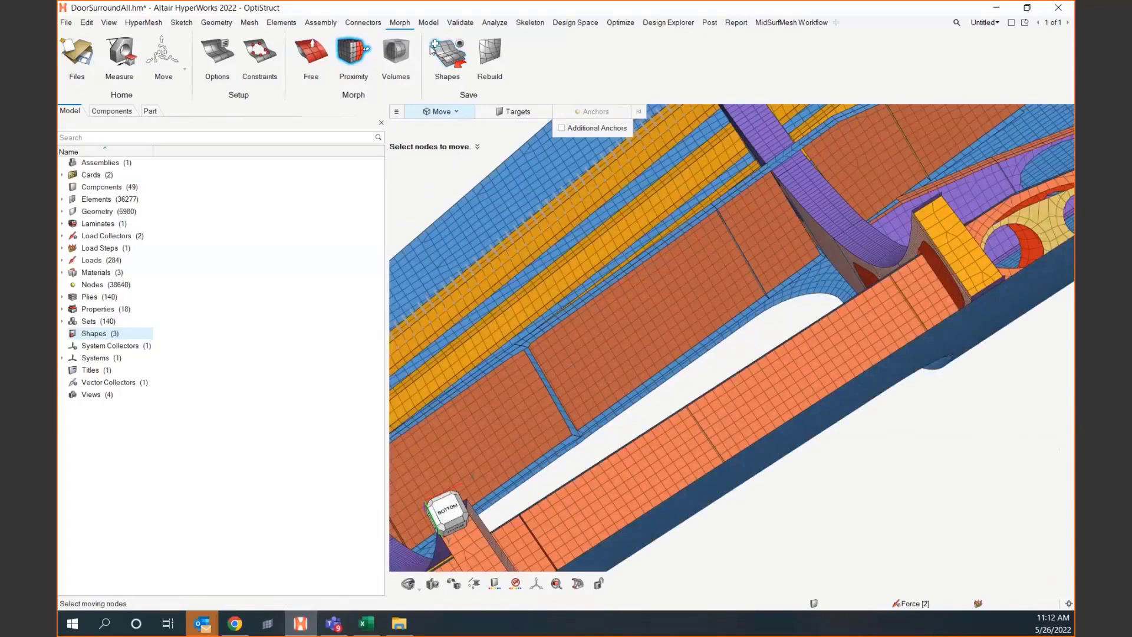
left_click(434, 45)
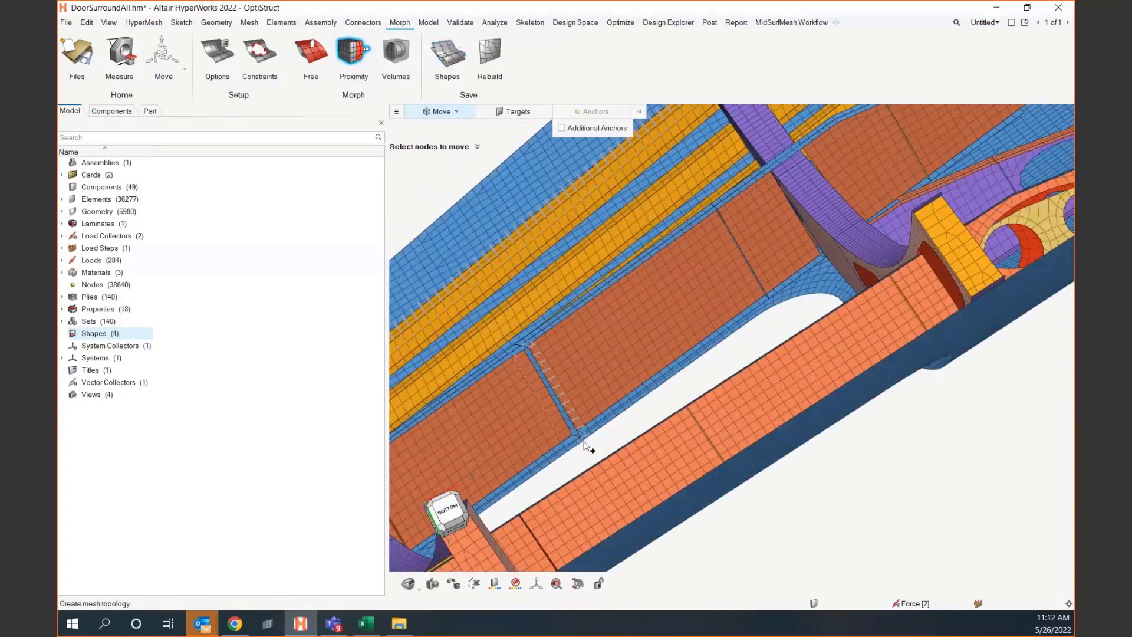
middle_click_drag(580, 401, 517, 347)
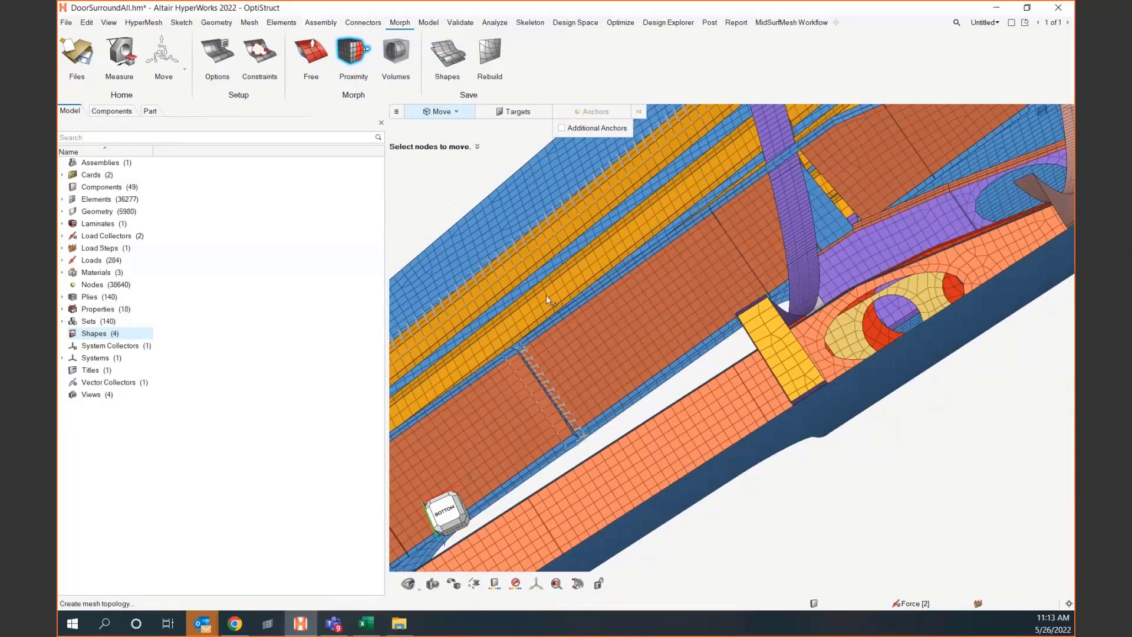
key("Escape")
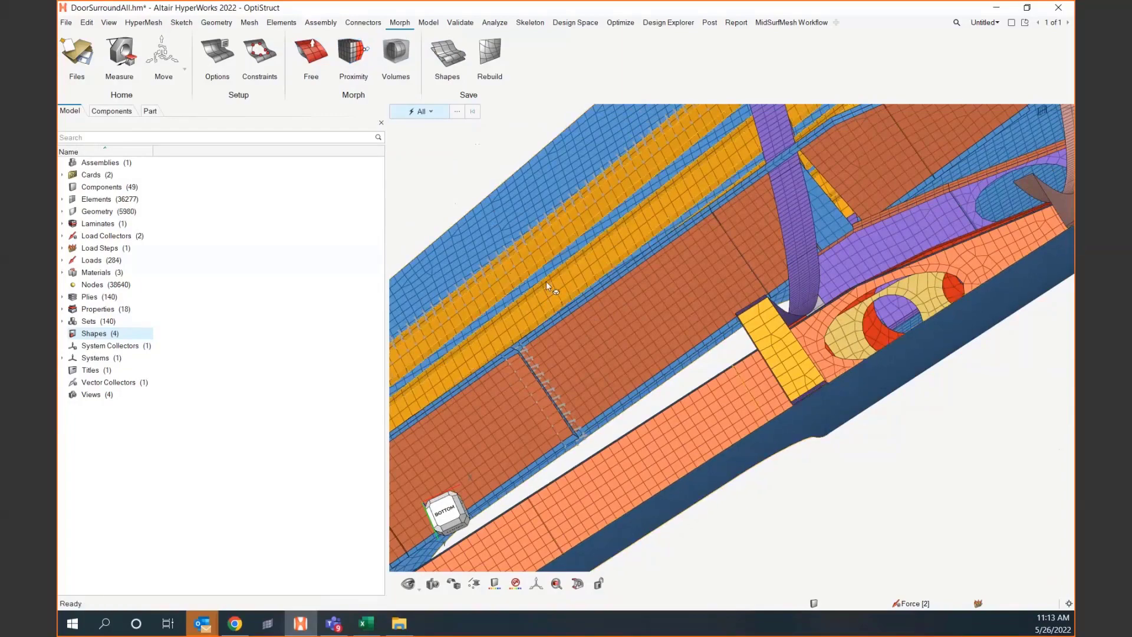
scroll(546, 282, "down", 5)
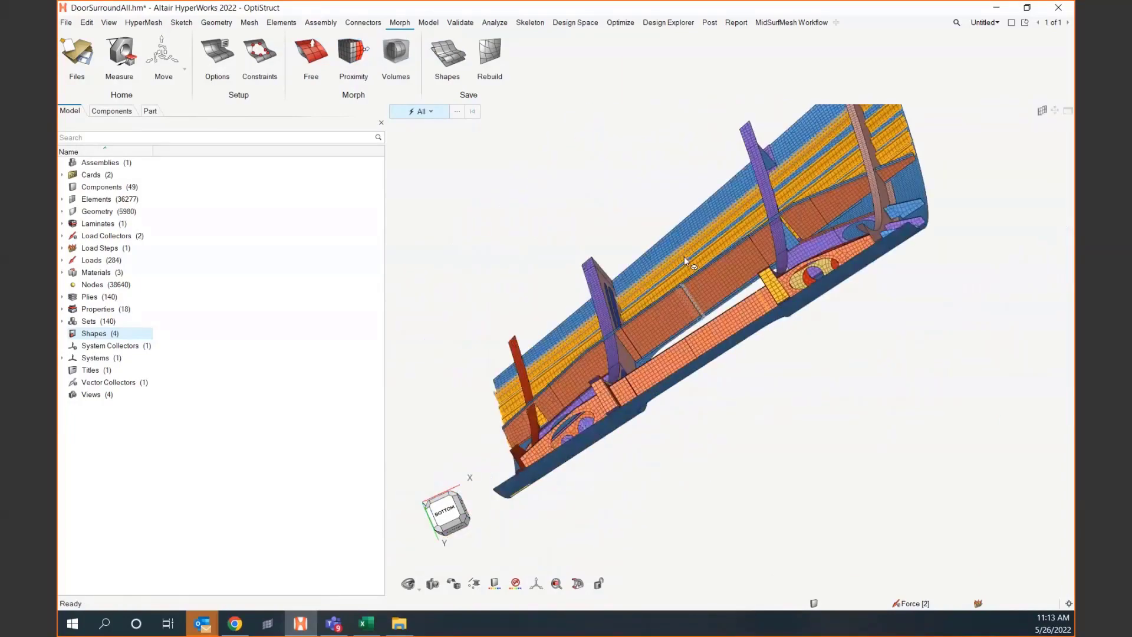
left_click_drag(684, 260, 473, 112, "ctrl")
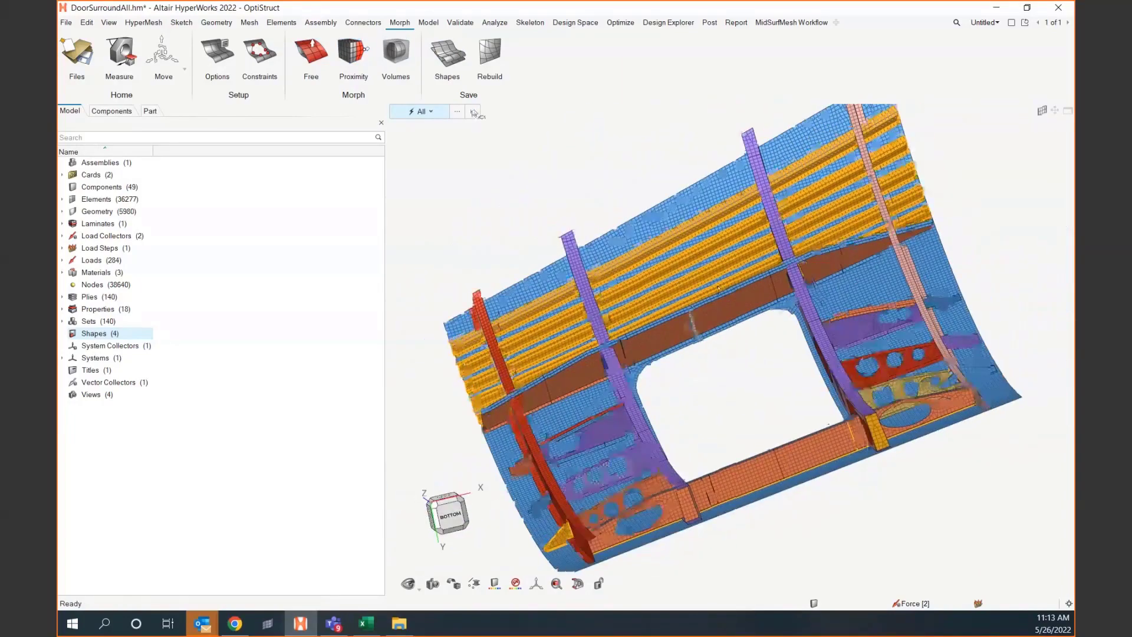
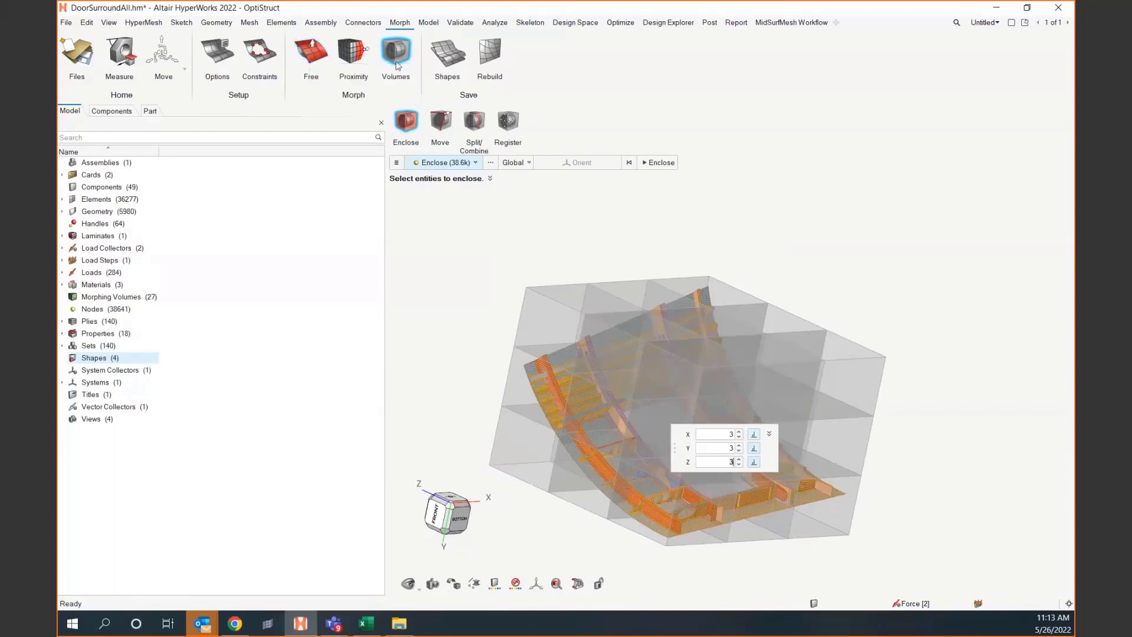
- Enclose the whole door surround mesh in a 3 by 3 by 3 grid of morph volumes
middle_click_drag(509, 302, 503, 333)
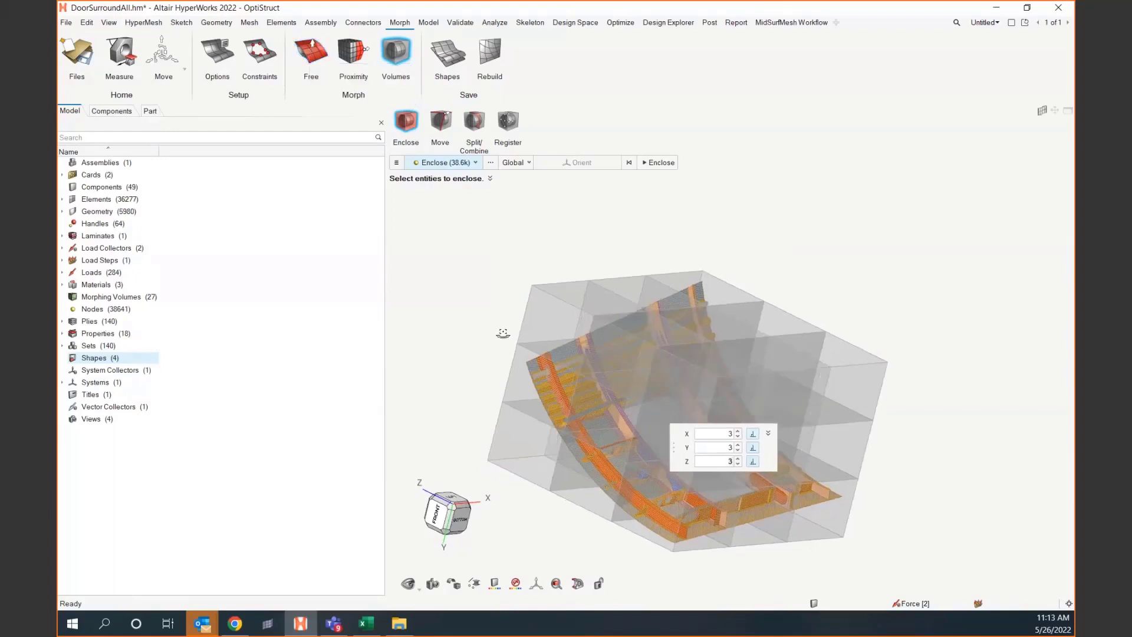
right_click_drag(502, 333, 586, 377)
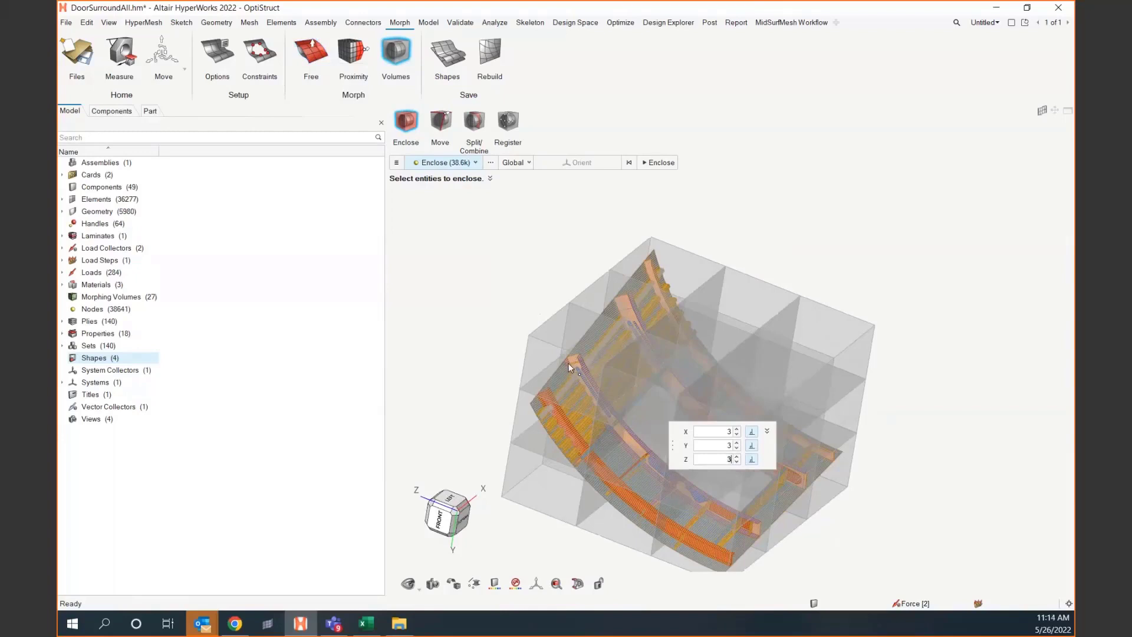
middle_click_drag(607, 380, 716, 302)
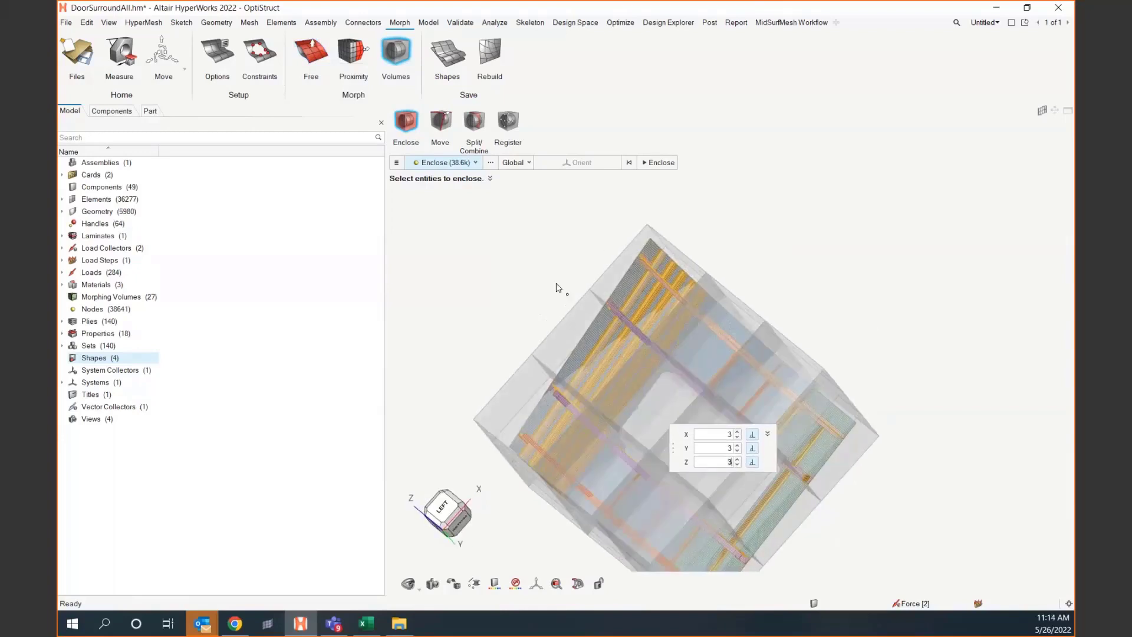
middle_click_drag(563, 294, 549, 248)
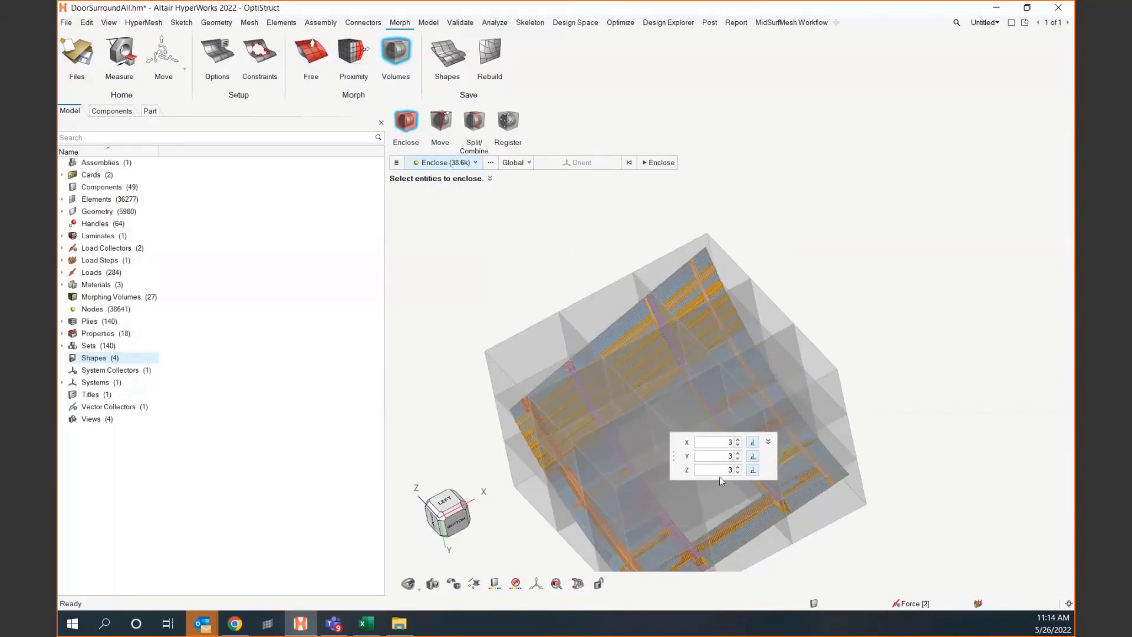
right_click_drag(622, 372, 610, 265)
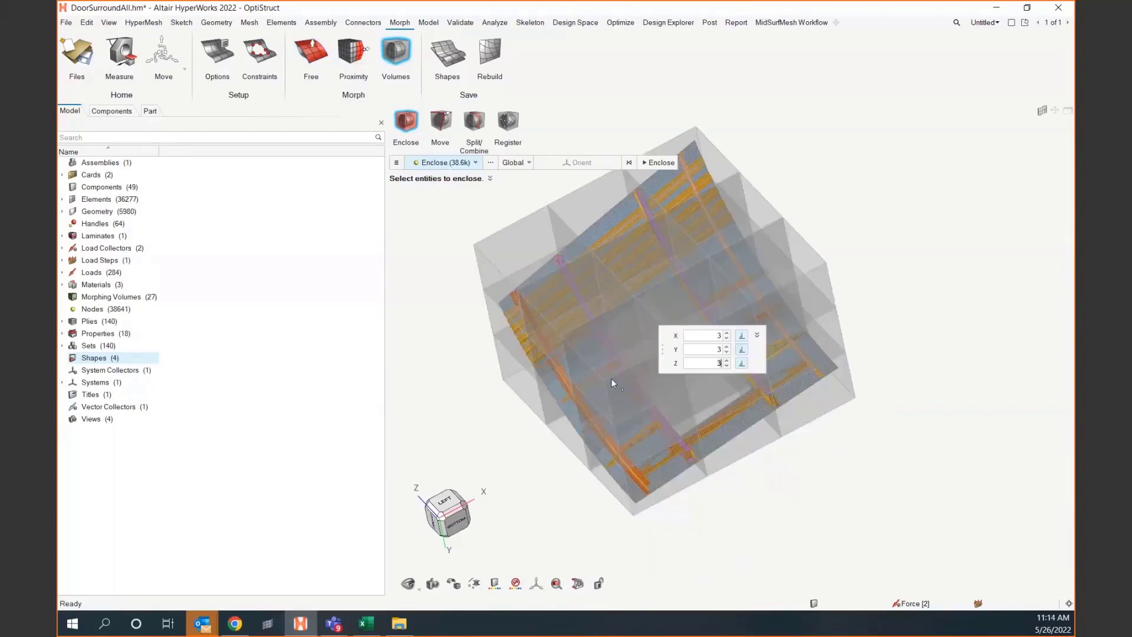
left_click(658, 163)
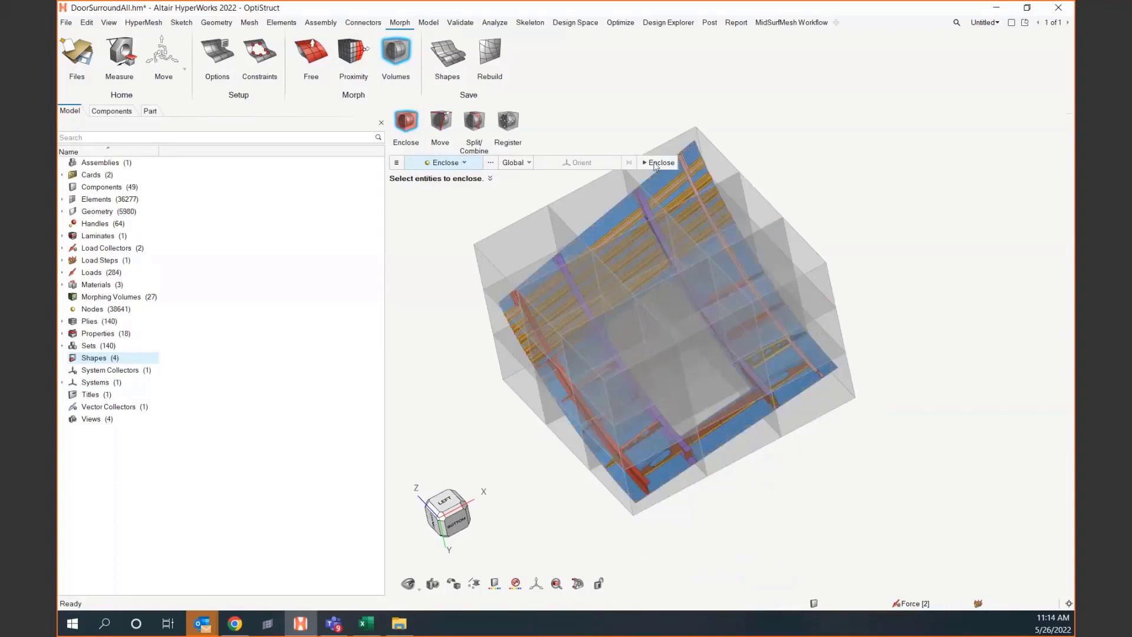
right_click_drag(464, 281, 486, 358)
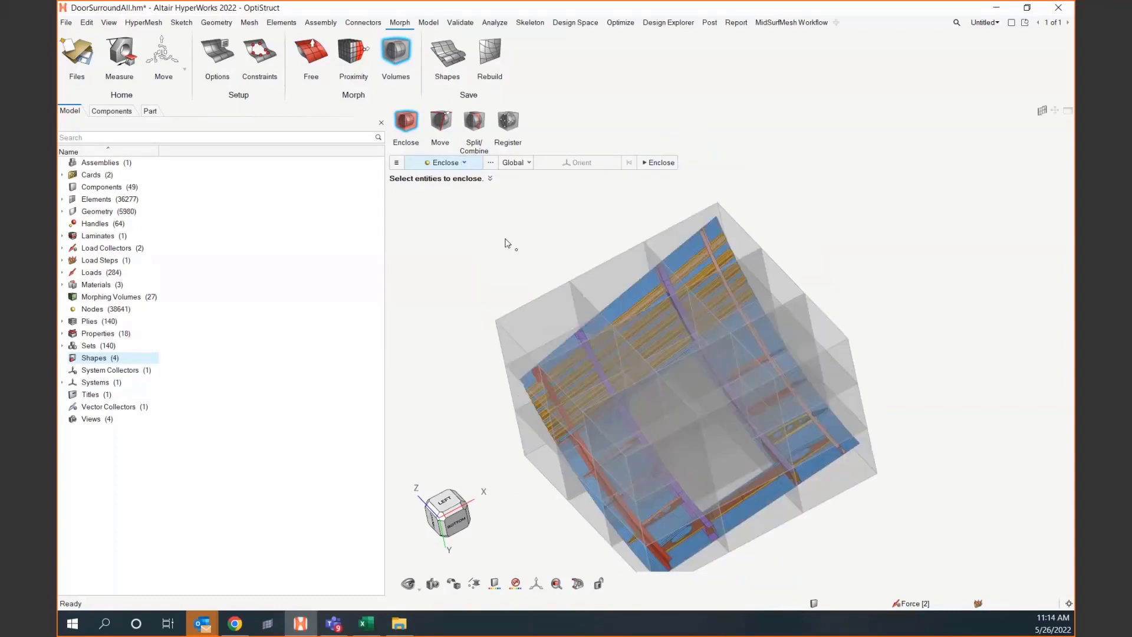
- Pull the outer face of the morph volume around the mesh's upper corner about 500.6 in the negative global Y direction and apply the morph
left_click(441, 123)
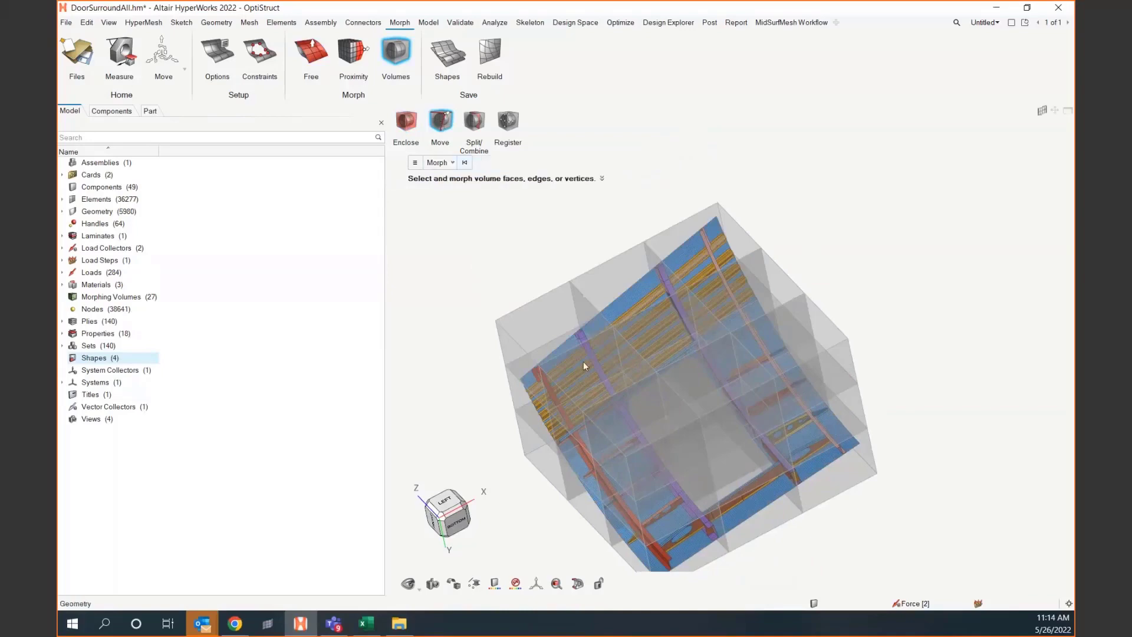
middle_click_drag(629, 440, 632, 437)
right_click_drag(631, 437, 599, 519)
left_click(639, 319)
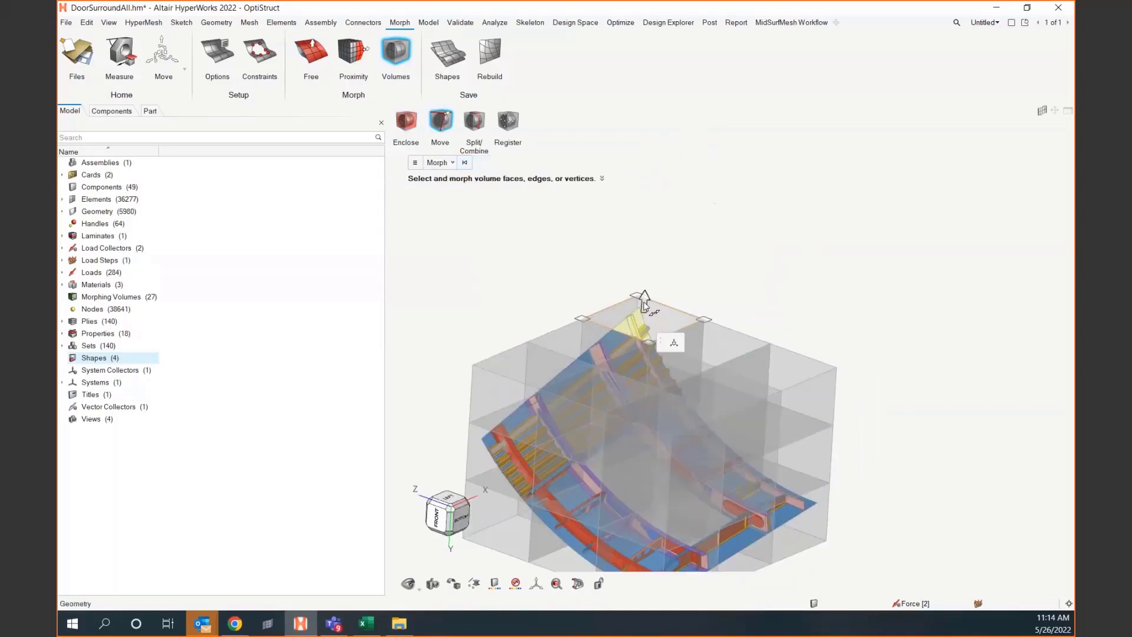
mouse_move(643, 303)
right_mouse_down()
mouse_move(744, 375)
mouse_move(655, 314)
right_mouse_up()
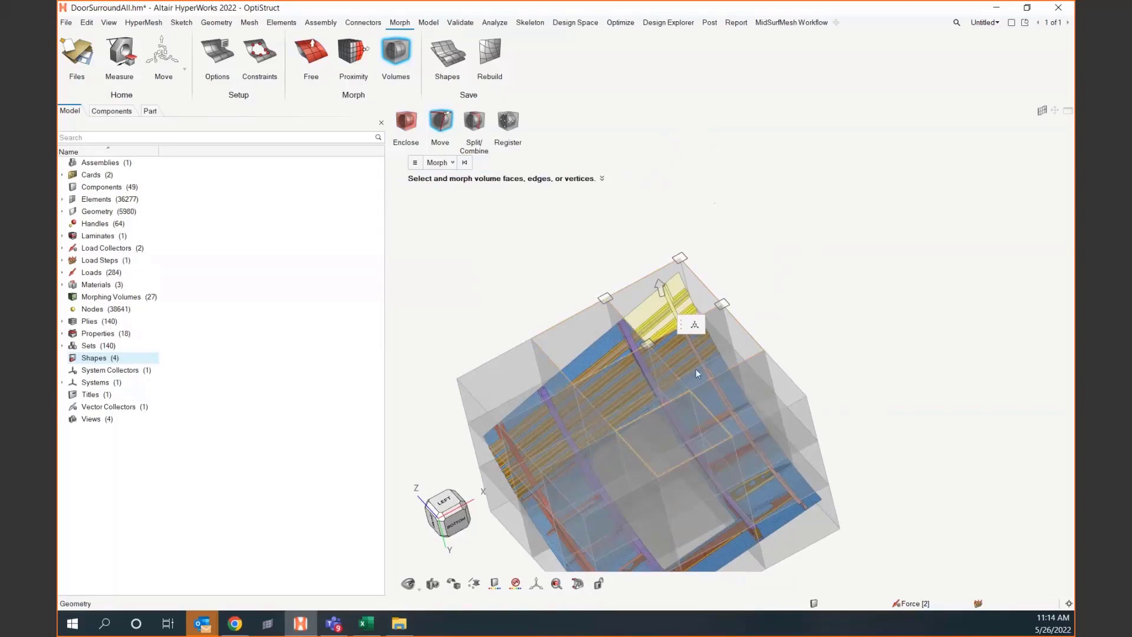
left_click(661, 290)
left_click_drag(660, 289, 651, 254)
mouse_move(603, 369)
middle_mouse_down()
mouse_move(662, 336)
mouse_move(622, 360)
middle_mouse_up()
right_click_drag(622, 360, 613, 375)
left_click_drag(599, 328, 748, 323)
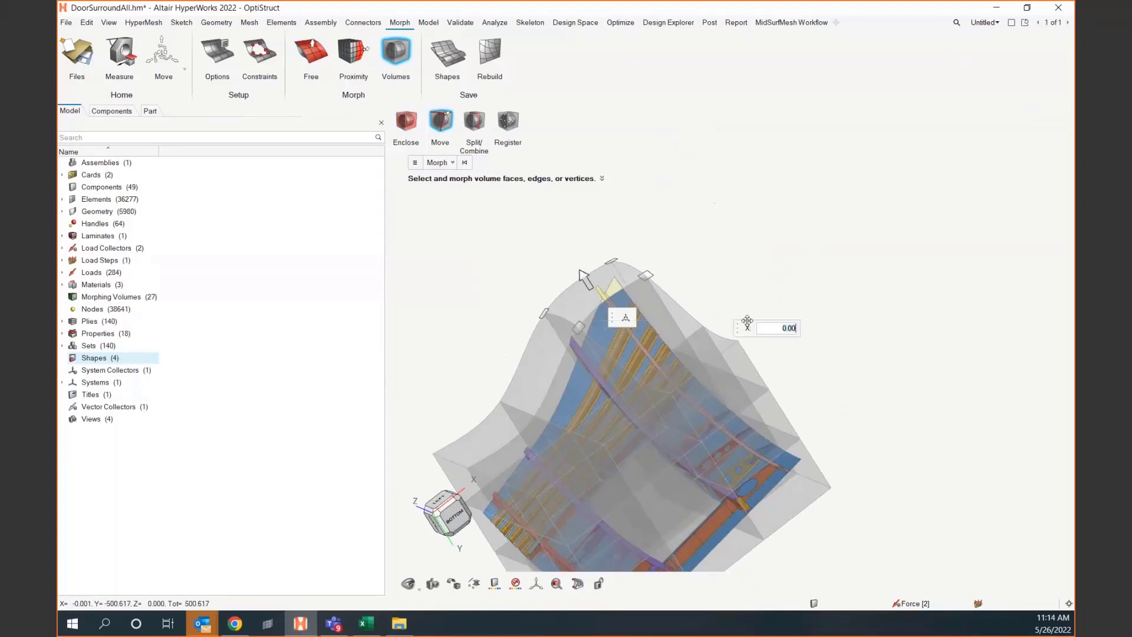
left_click_drag(616, 316, 699, 271)
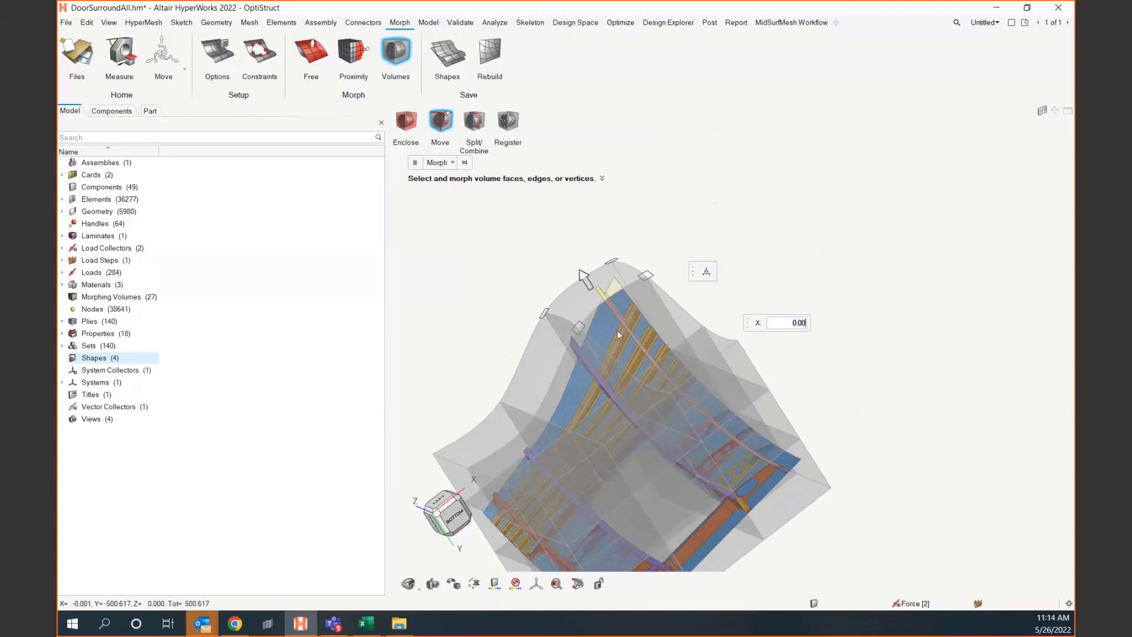
left_click(728, 306)
right_click_drag(728, 306, 812, 232)
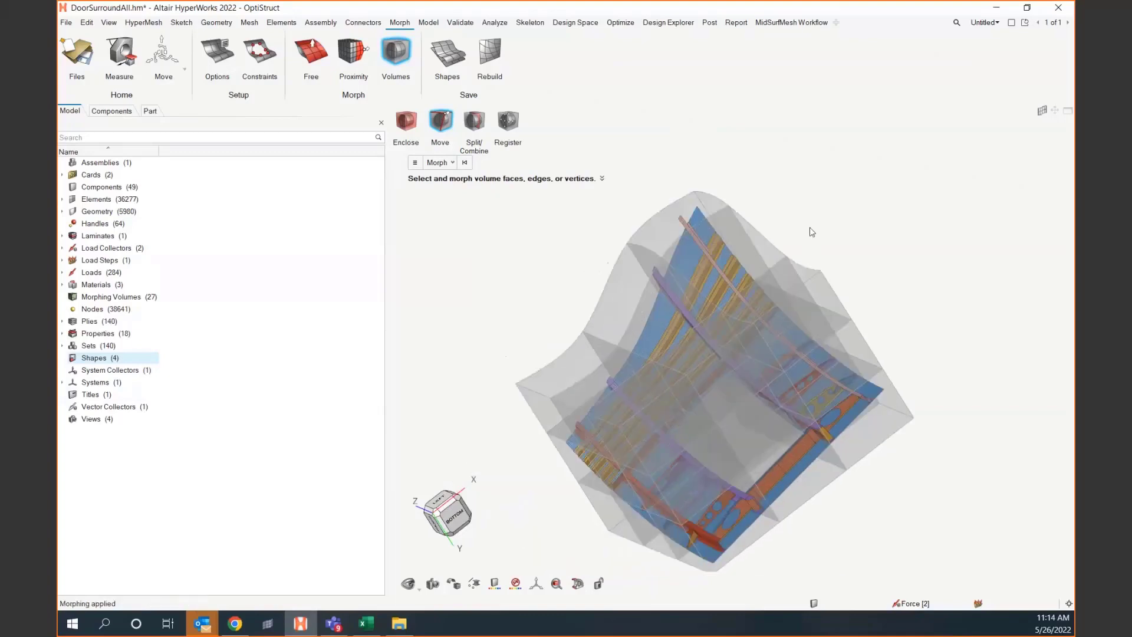
- Select an upper edge of the morph volumes, examine the deformed volumes and mesh from several angles, and exit the Volumes tool
left_click(752, 274)
left_click_drag(745, 270, 754, 294)
right_click_drag(840, 231, 745, 516)
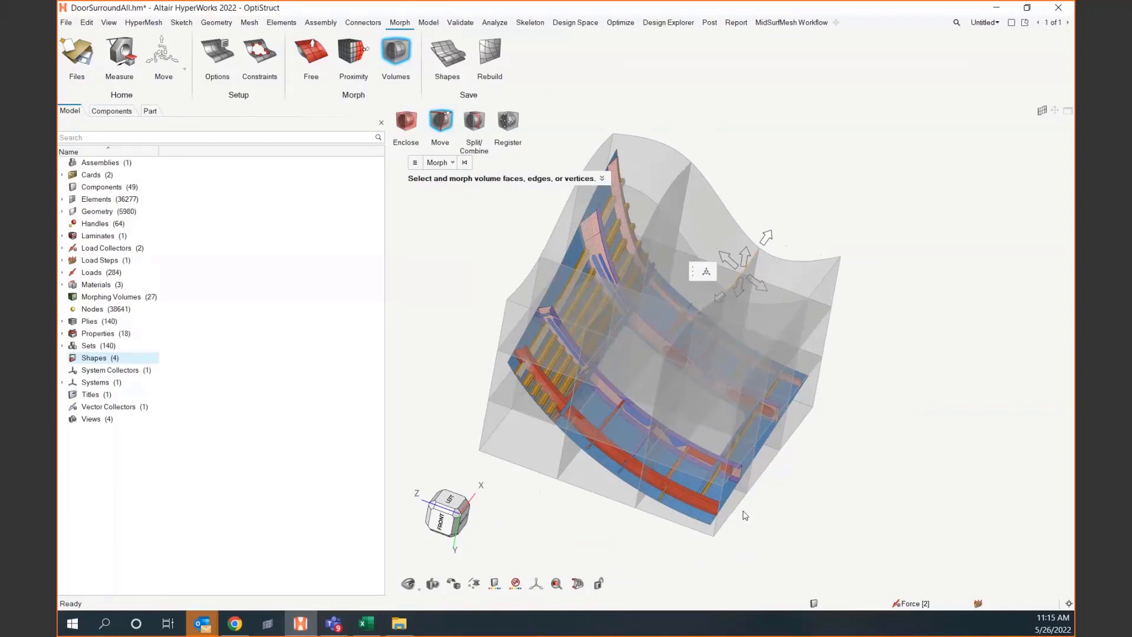
mouse_move(819, 485)
right_mouse_down()
mouse_move(714, 435)
mouse_move(819, 508)
right_mouse_up()
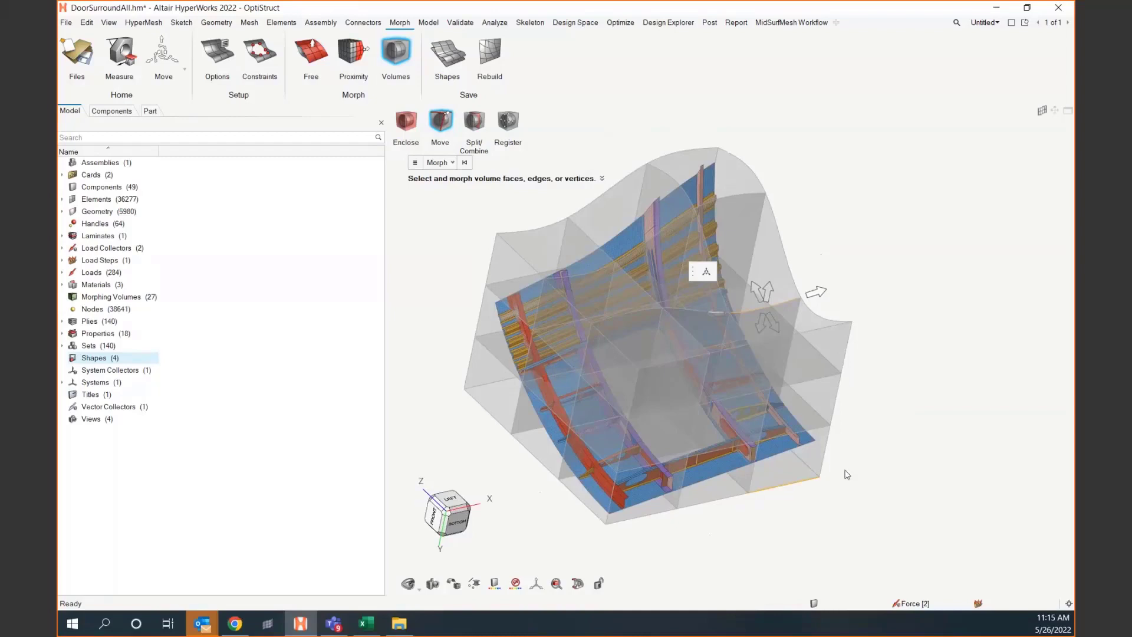
right_click_drag(559, 380, 621, 402)
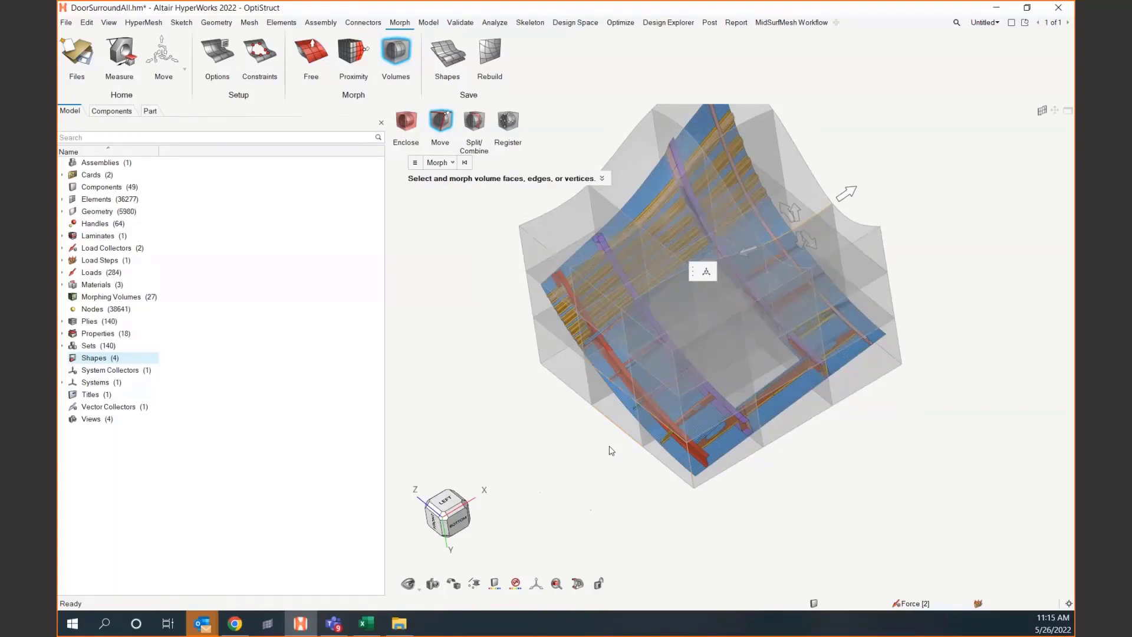
middle_click_drag(494, 389, 573, 392)
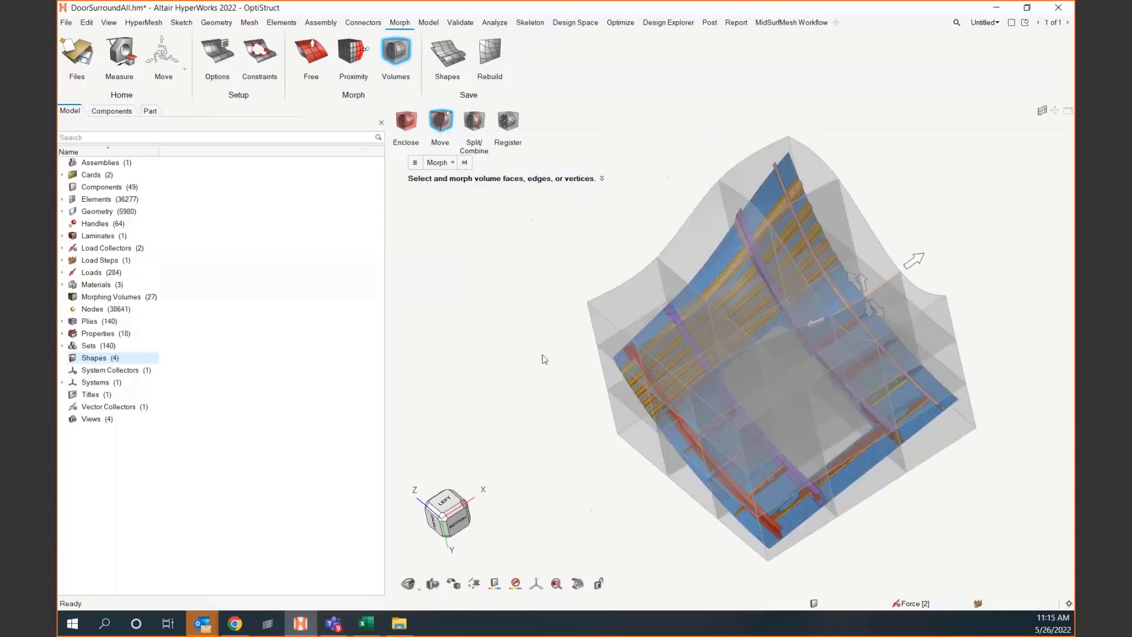
mouse_move(533, 326)
middle_mouse_down()
mouse_move(606, 372)
mouse_move(525, 277)
middle_mouse_up()
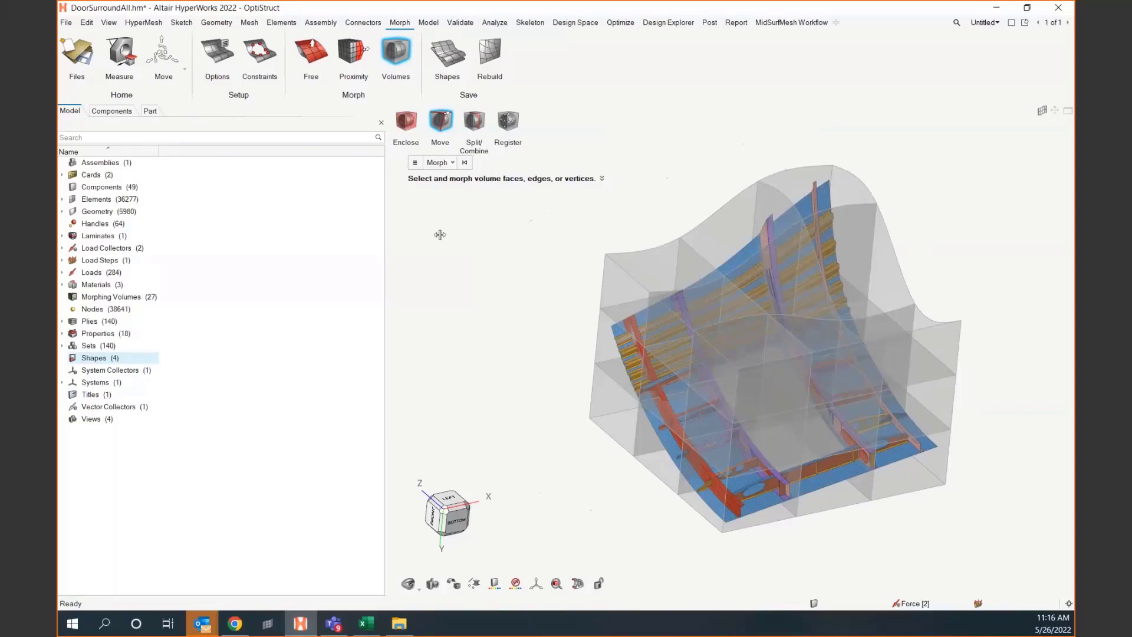
mouse_move(508, 310)
right_mouse_down()
mouse_move(544, 355)
mouse_move(546, 321)
mouse_move(528, 300)
right_mouse_up()
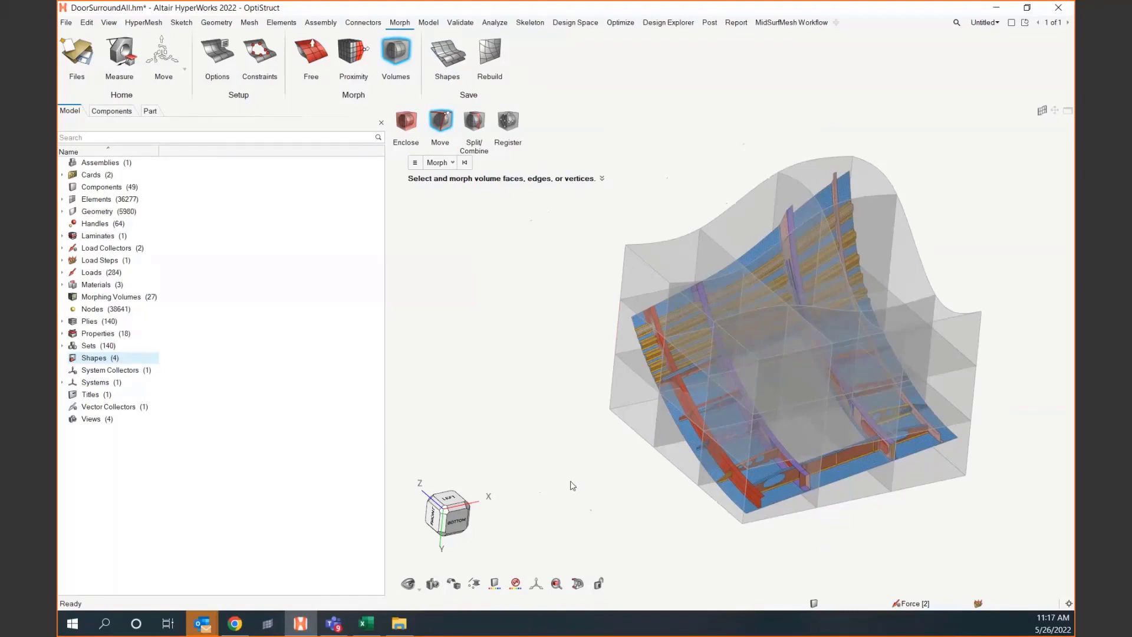
right_click_drag(537, 370, 507, 301)
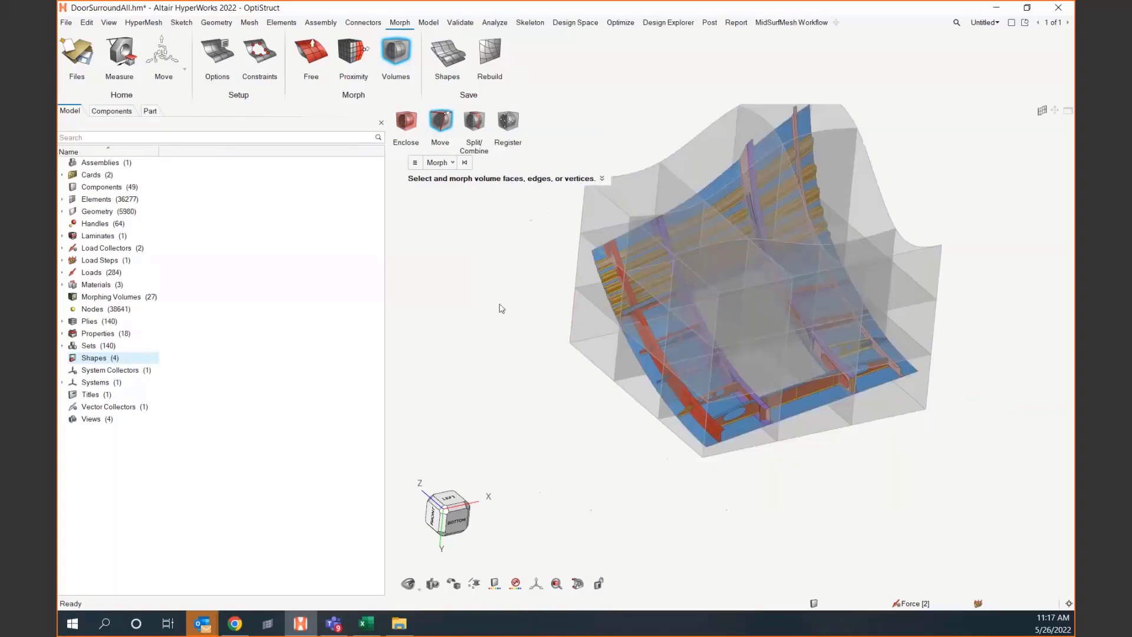
key("Escape")
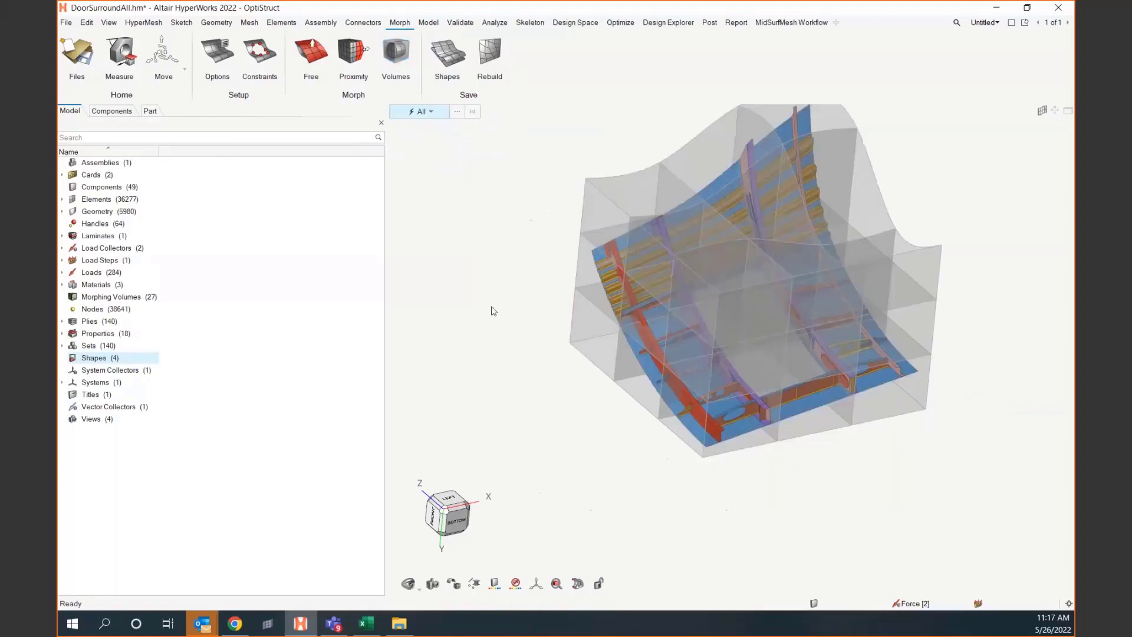
- Enable the preview of shape1 in the saved shapes list and play its animation around the ribs' holes
left_click(447, 56)
left_click_drag(515, 162, 333, 201)
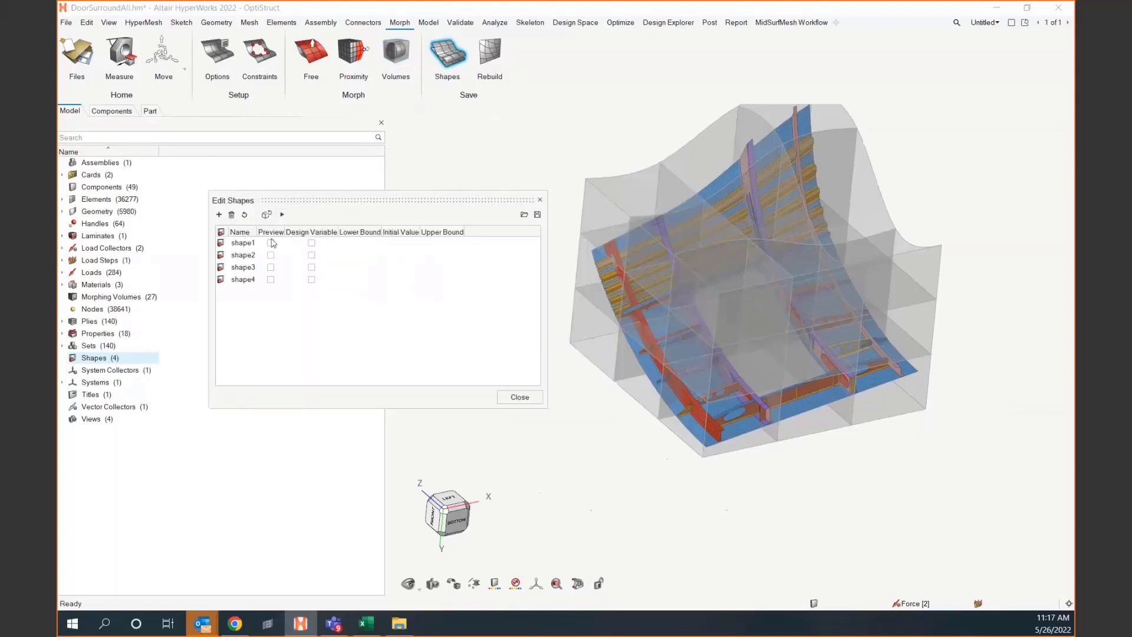
left_click(271, 243)
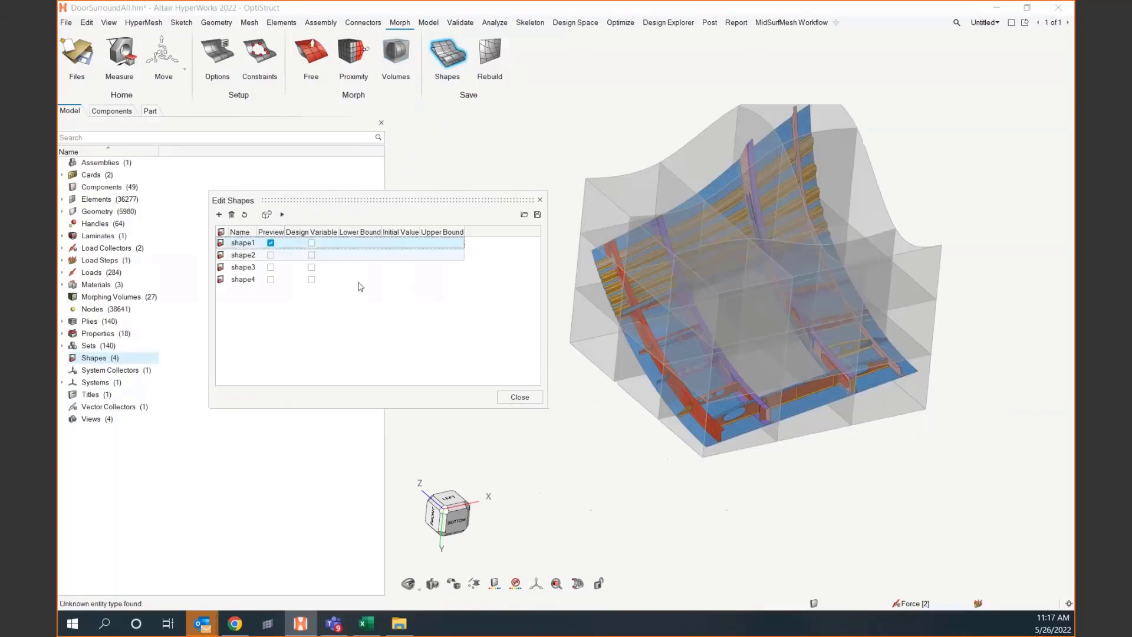
scroll(727, 405, "up", 10)
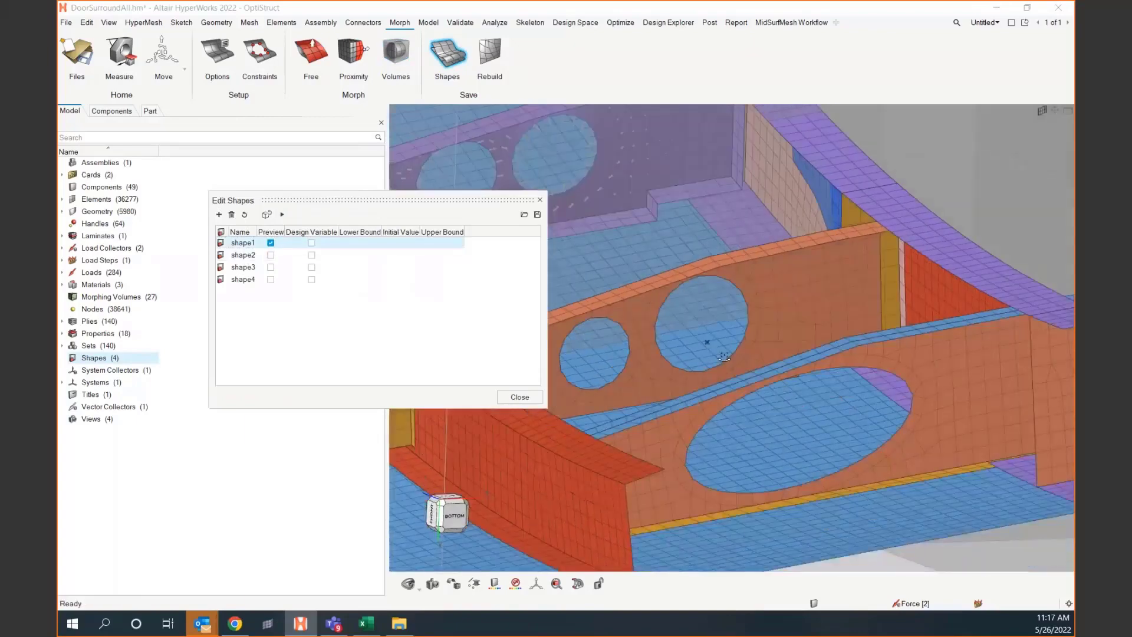
right_click_drag(737, 300, 778, 349)
left_click(284, 214)
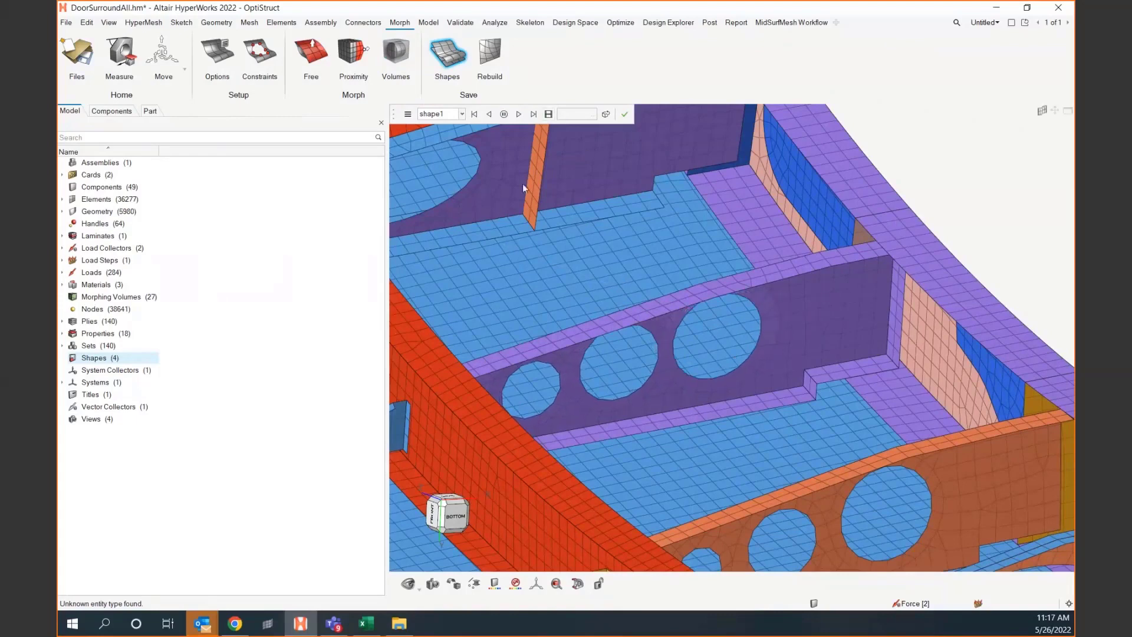
left_click(448, 114)
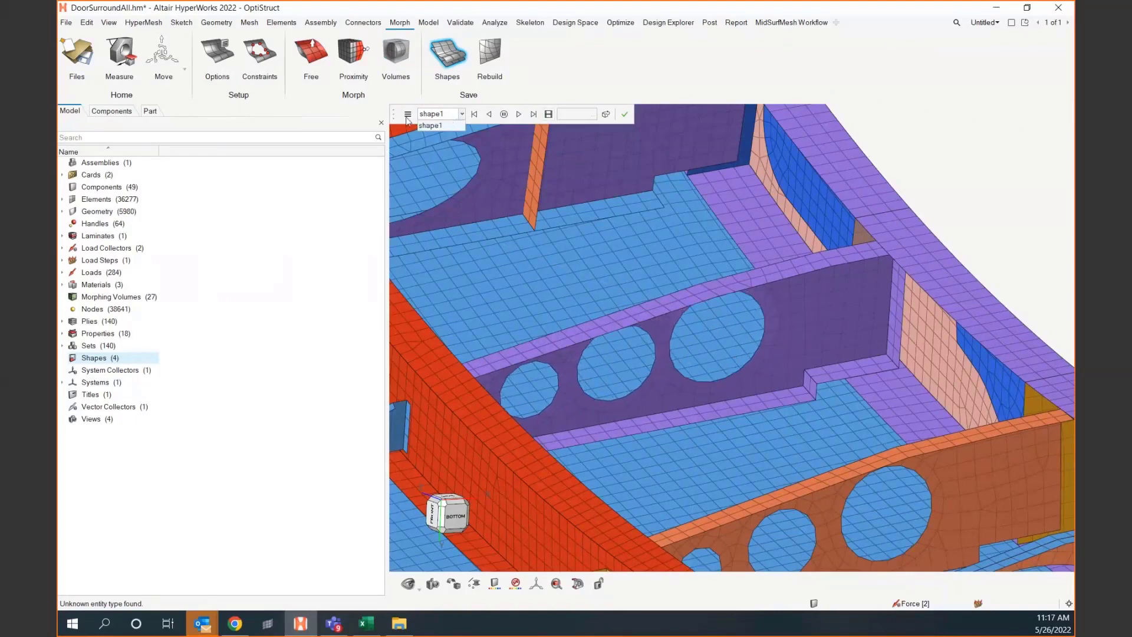
left_click(436, 125)
left_click(503, 114)
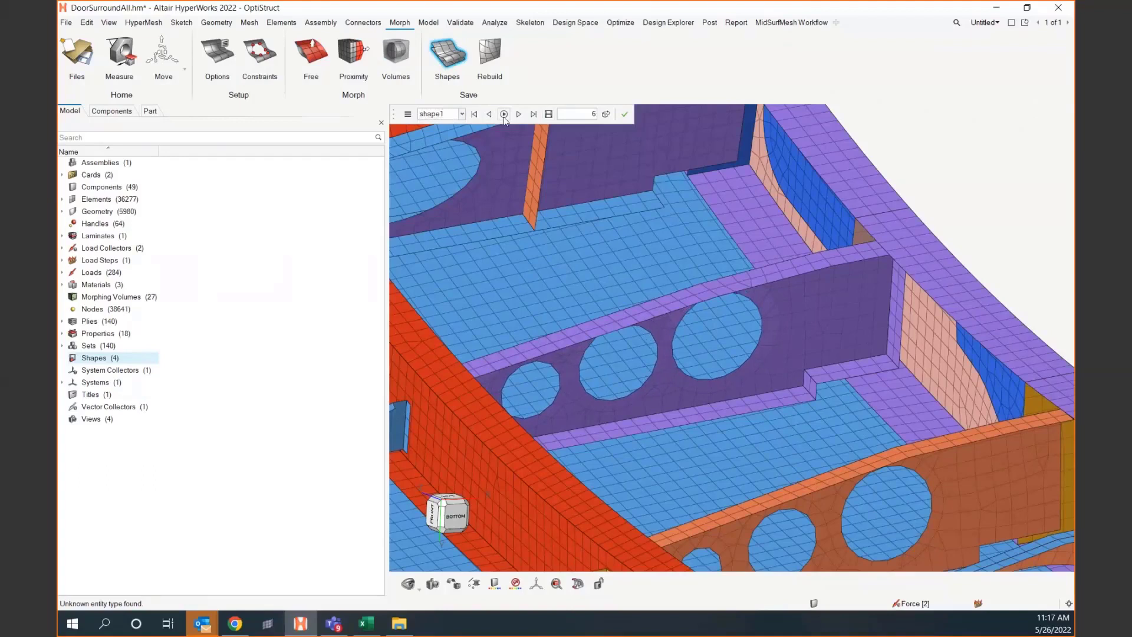
left_click(407, 114)
left_click(606, 114)
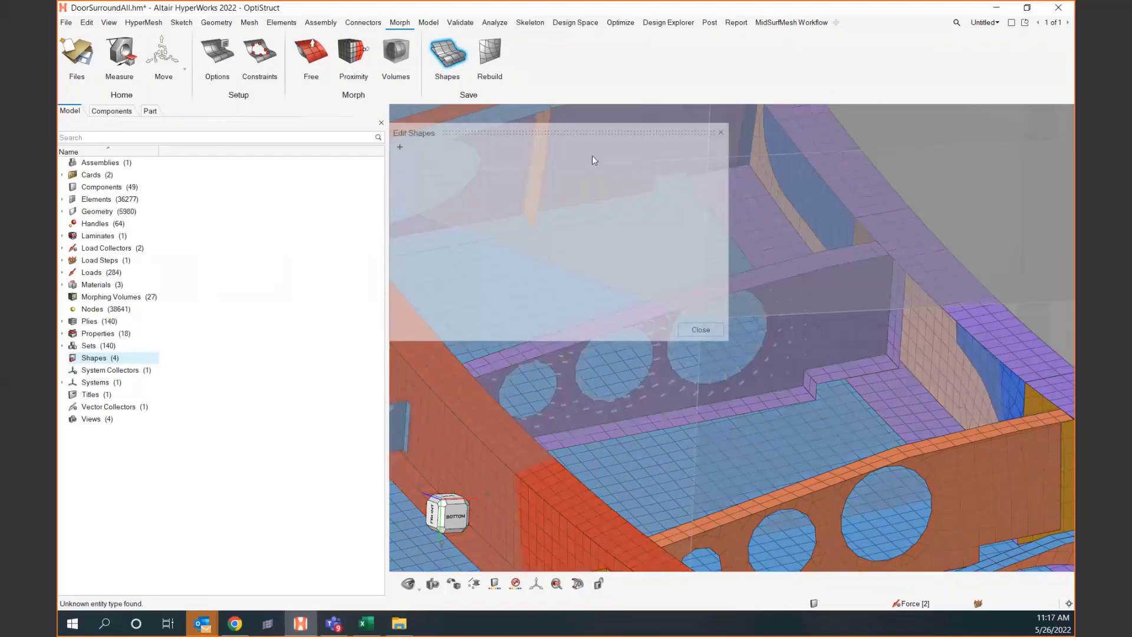
- Add shape2, shape3 and shape4 to the preview, animate the saved shapes, and examine them across the door surround
left_click(451, 188)
left_click(451, 200)
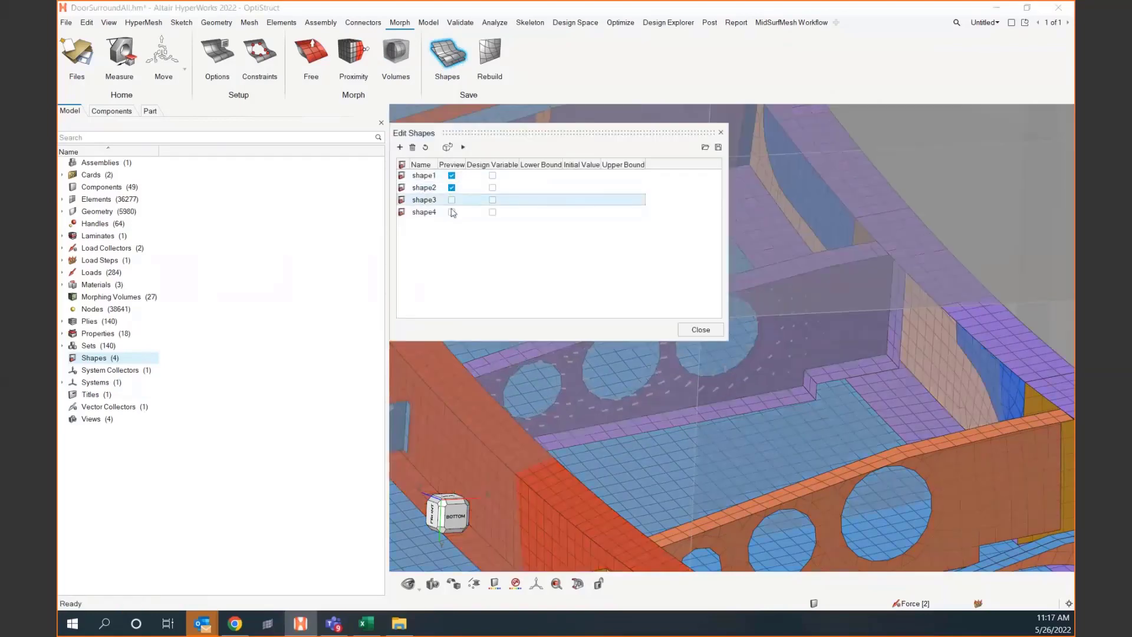
left_click(452, 212)
left_click(464, 148)
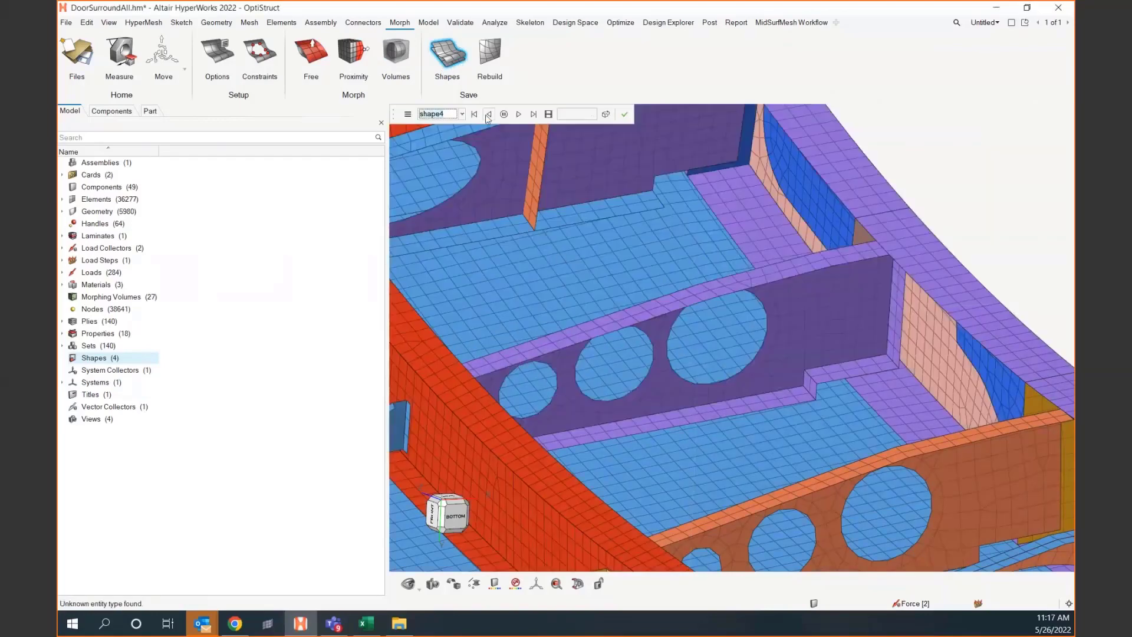
scroll(564, 247, "down", 6)
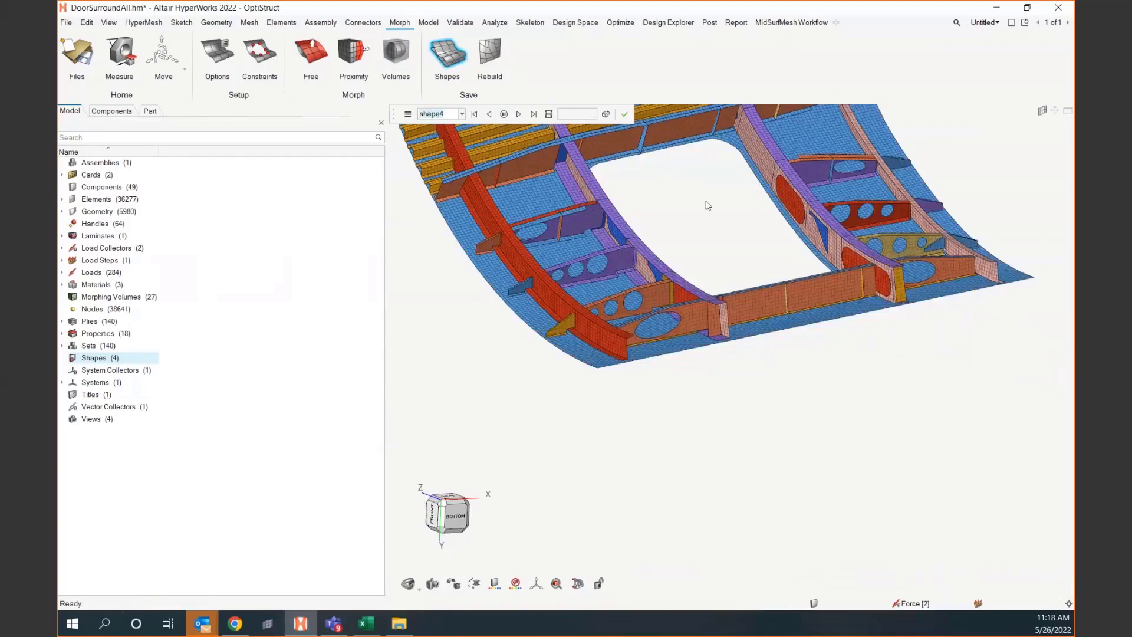
right_click_drag(577, 237, 743, 143)
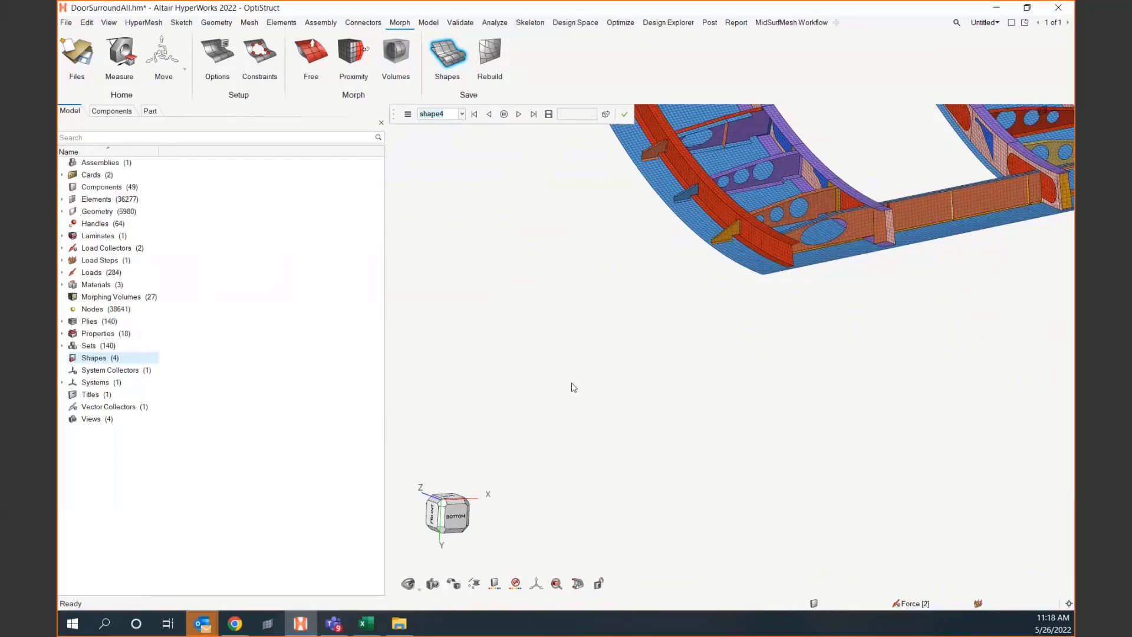
right_click_drag(706, 273, 606, 404)
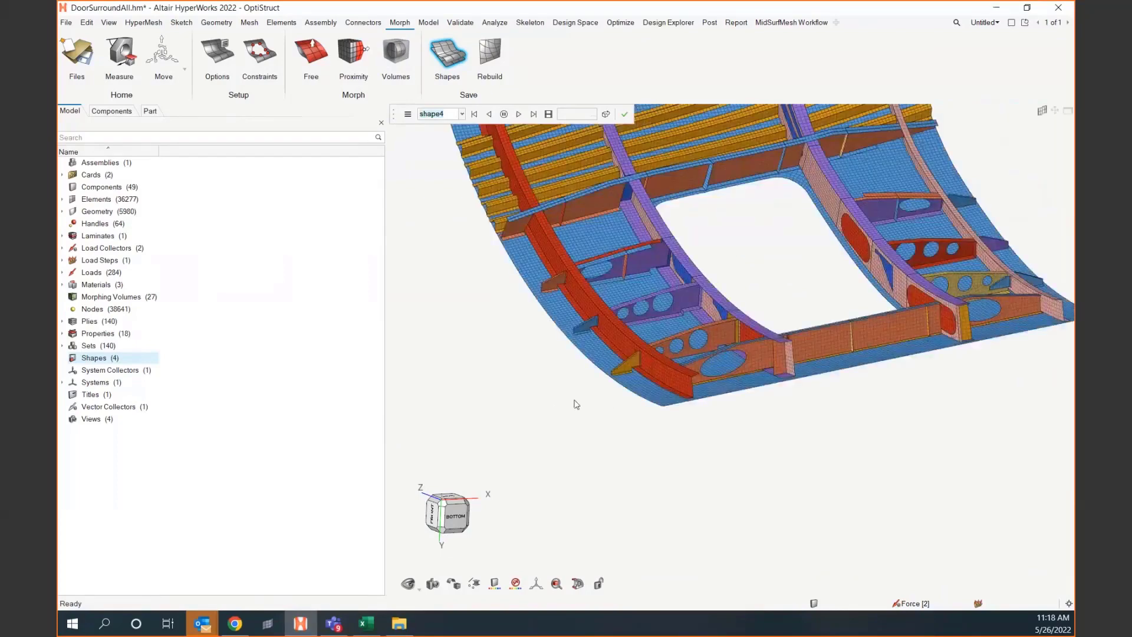